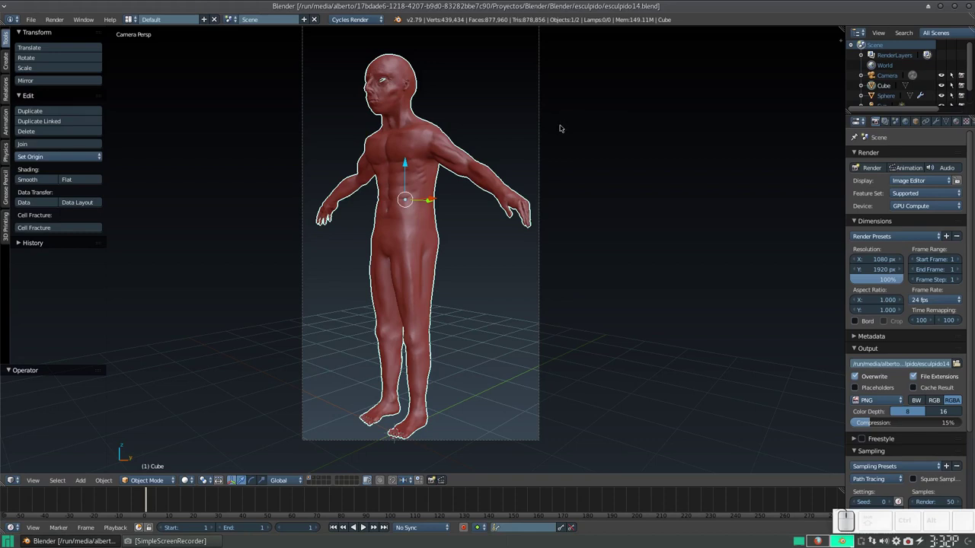
Frame the figure's head and chest from the front, then open the interaction-mode list for Sculpt Mode
middle_click_drag(425, 198, 436, 269)
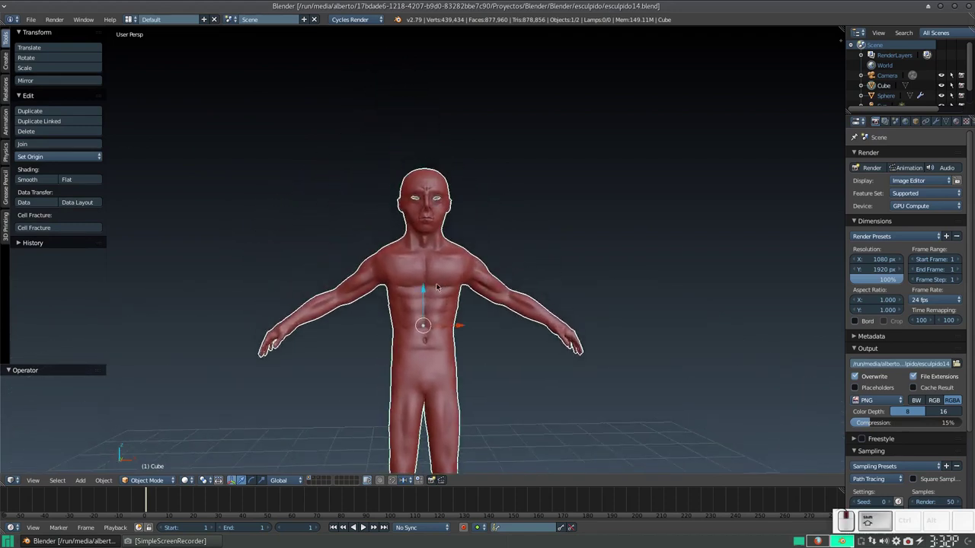
scroll(437, 269, "up", 3)
scroll(436, 269, "up", 2)
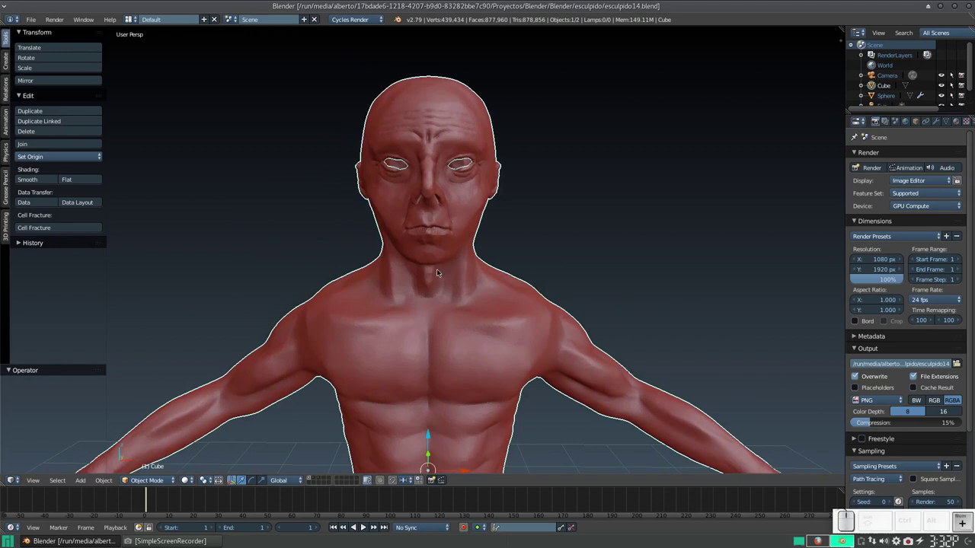
middle_click_drag(436, 271, 445, 294)
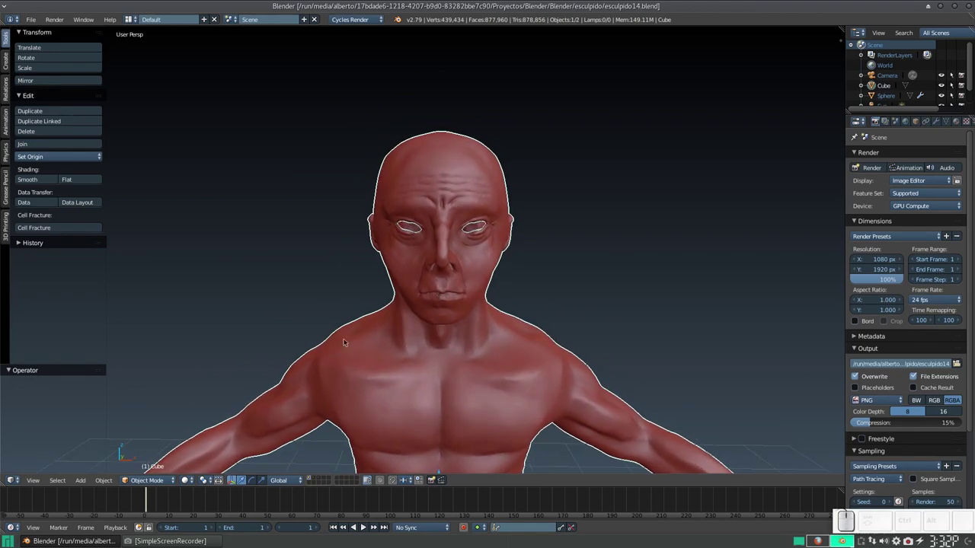
left_click(153, 480)
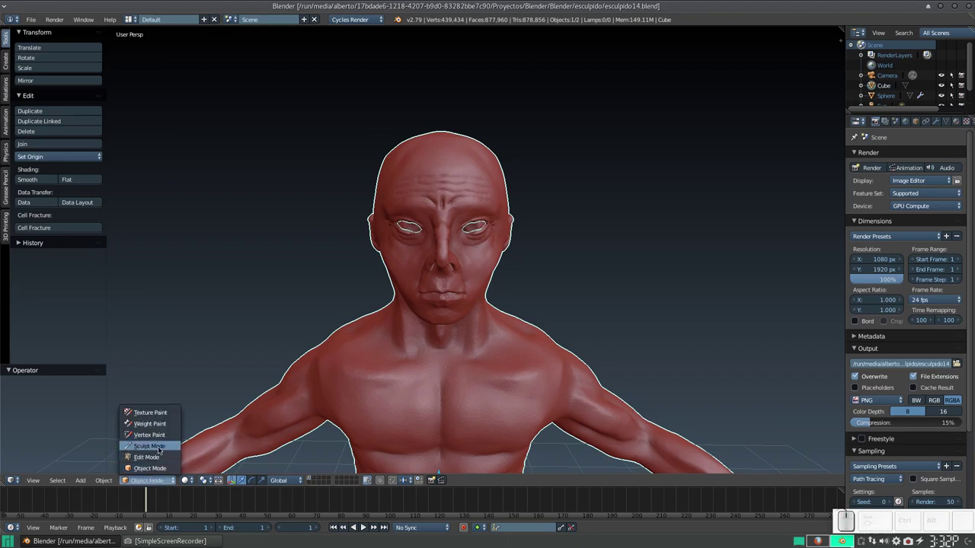
left_click(160, 447)
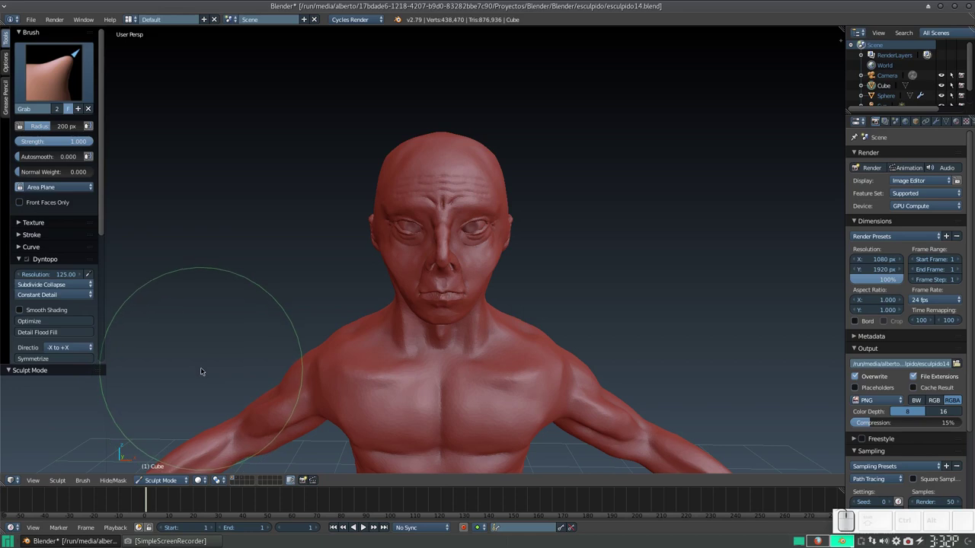
middle_click_drag(298, 319, 412, 257)
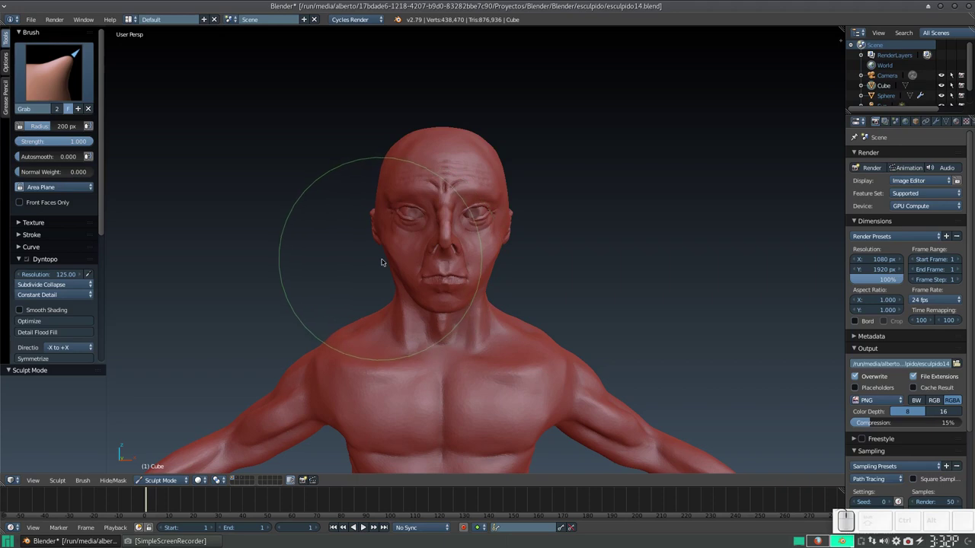
left_click(62, 277)
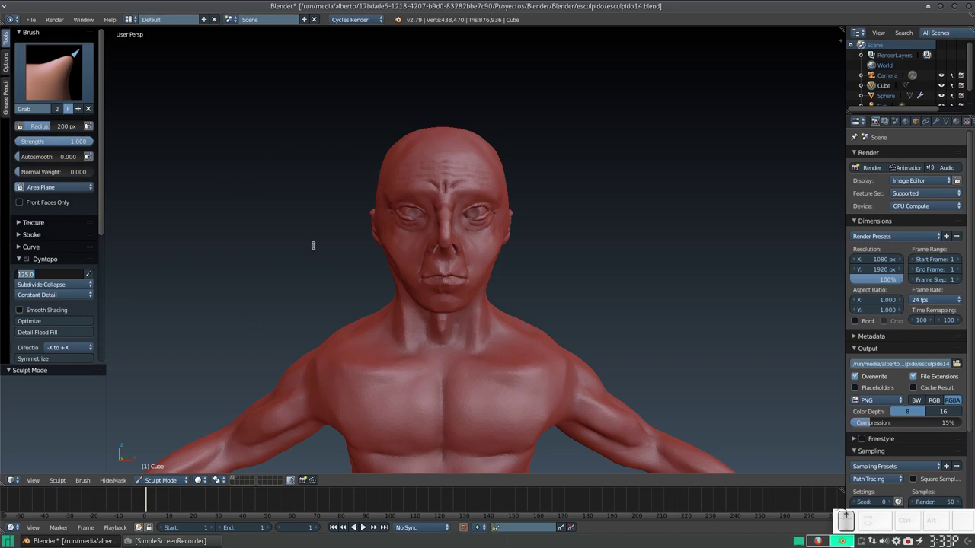
key("Return")
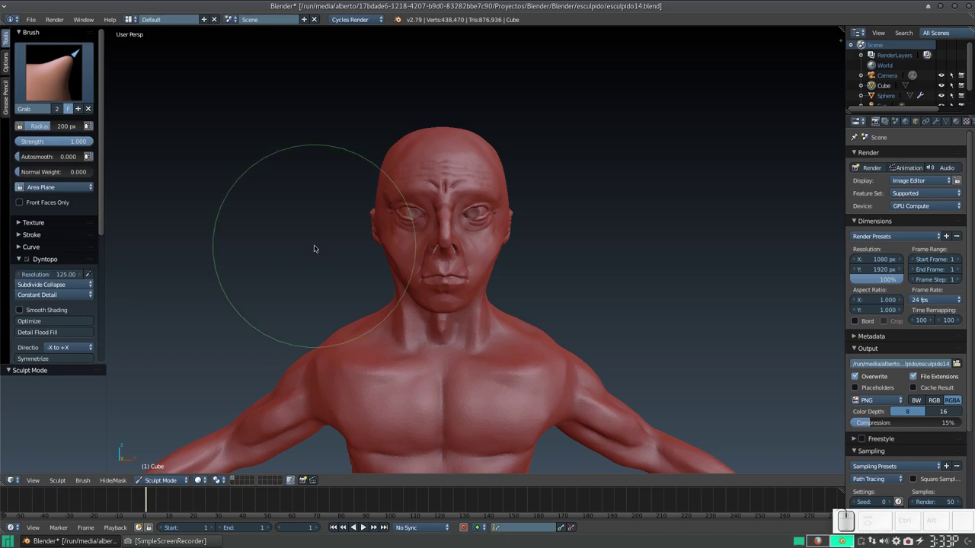
scroll(555, 248, "up", 5)
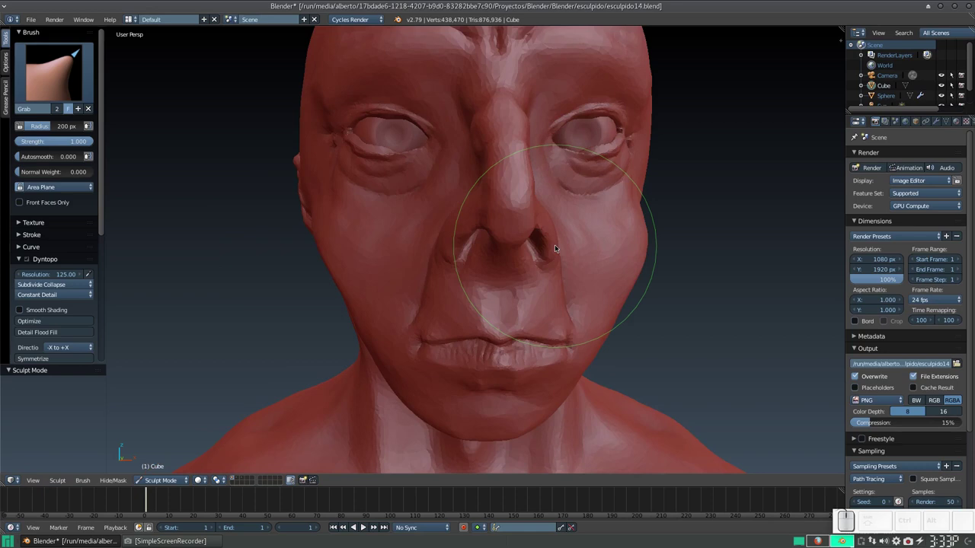
scroll(489, 243, "down", 5)
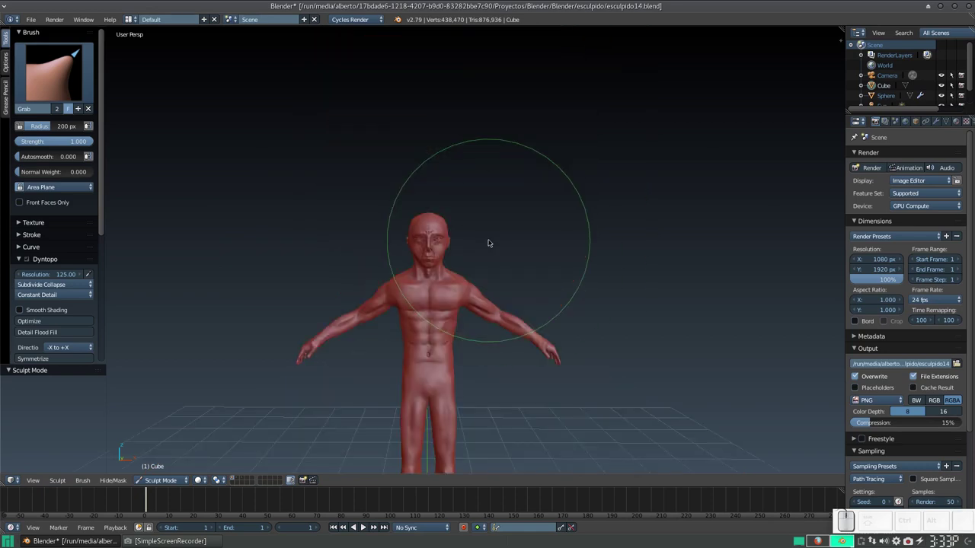
scroll(518, 266, "up", 2)
scroll(517, 266, "down", 5)
scroll(518, 266, "up", 4)
scroll(520, 266, "up", 3)
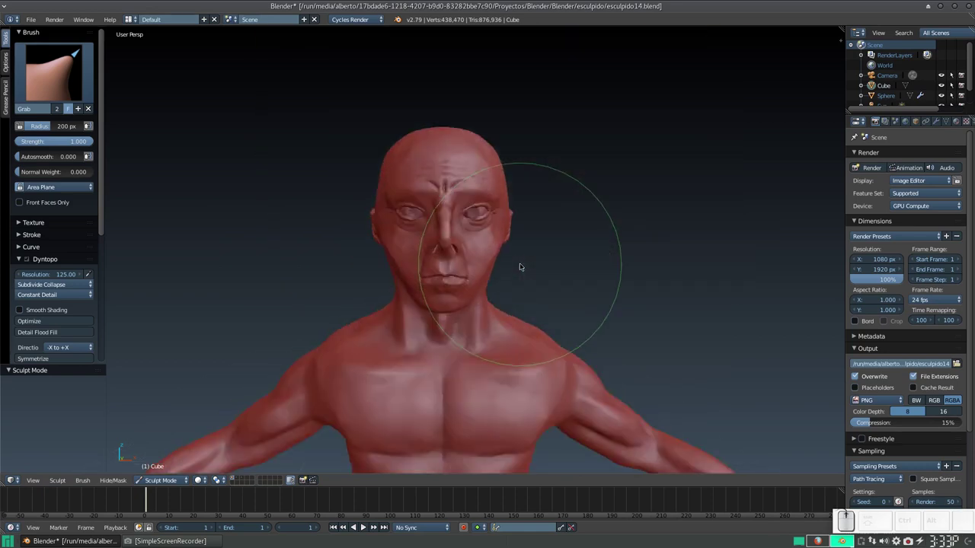
scroll(520, 266, "up", 2)
scroll(520, 267, "up", 2)
scroll(561, 218, "up", 2)
scroll(561, 219, "down", 2)
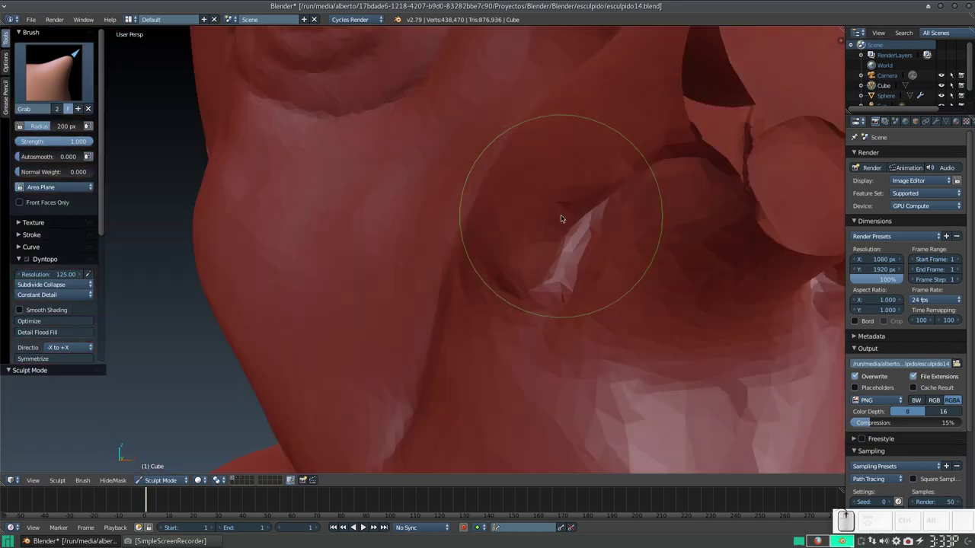
scroll(562, 219, "up", 2)
scroll(561, 213, "down", 1)
scroll(561, 213, "down", 3)
scroll(533, 211, "down", 4)
scroll(524, 212, "down", 1)
scroll(457, 232, "up", 3)
scroll(456, 231, "up", 2)
scroll(467, 229, "up", 1)
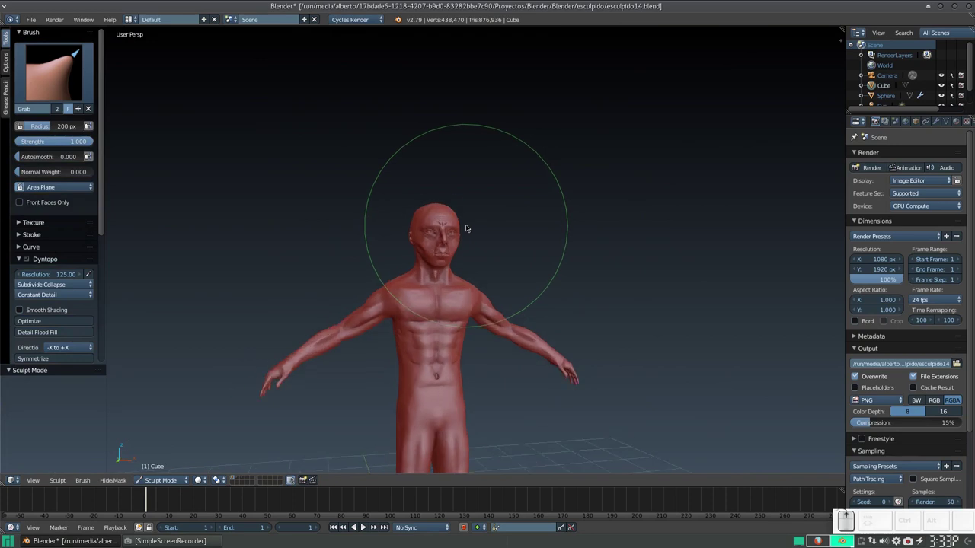
scroll(466, 228, "up", 5)
scroll(525, 213, "down", 1)
scroll(526, 214, "down", 4)
scroll(491, 210, "down", 1)
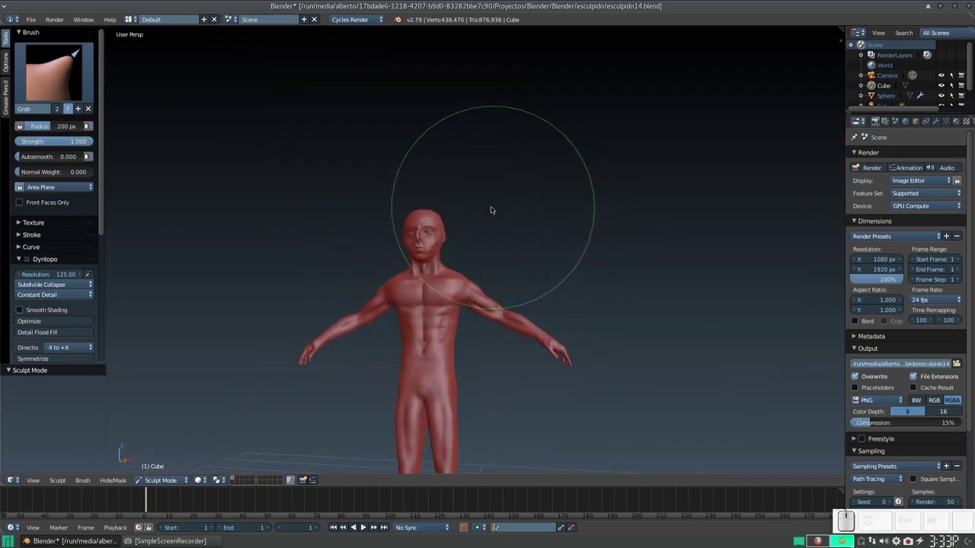
scroll(495, 229, "down", 3)
scroll(152, 239, "down", 3)
scroll(66, 190, "down", 3)
scroll(66, 186, "up", 3)
scroll(68, 230, "down", 2)
scroll(68, 230, "down", 1)
scroll(35, 244, "up", 1)
scroll(35, 244, "up", 3)
Set the Dyntopo detail resolution to 200
left_click(5, 61)
scroll(282, 246, "up", 5)
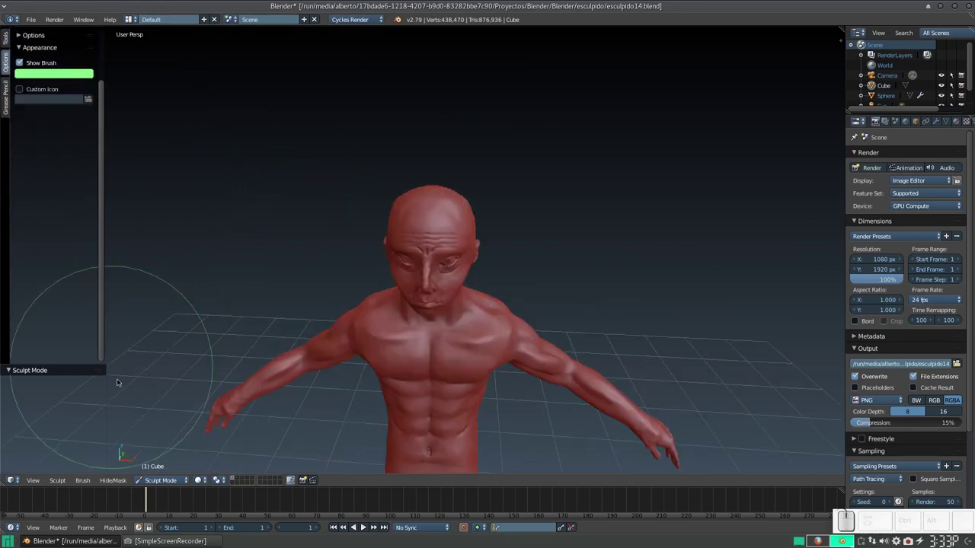
left_click(5, 40)
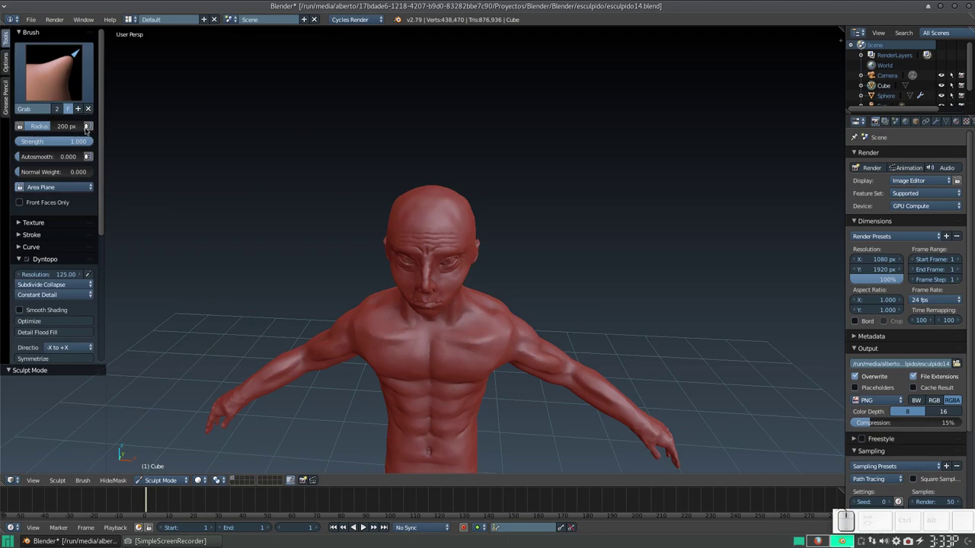
left_click(56, 272)
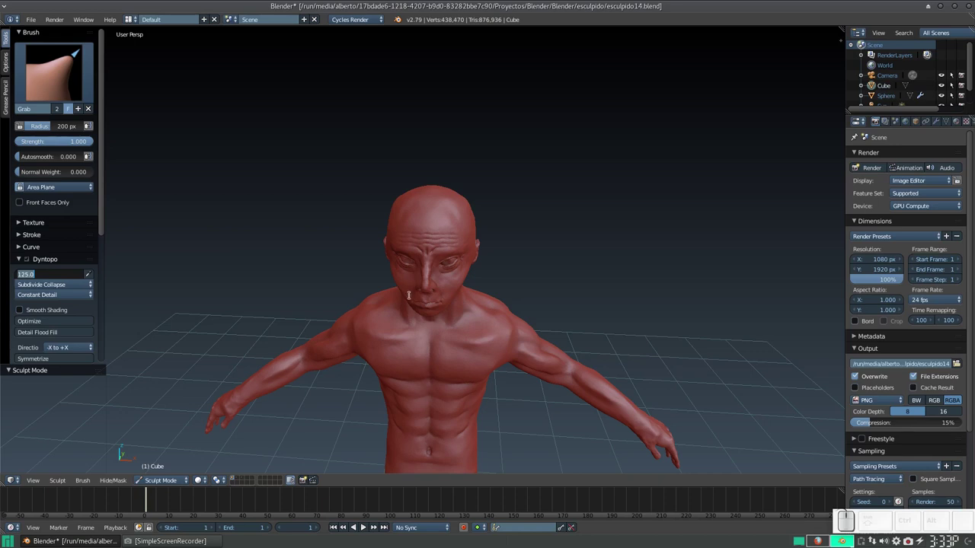
type("200")
key("Return")
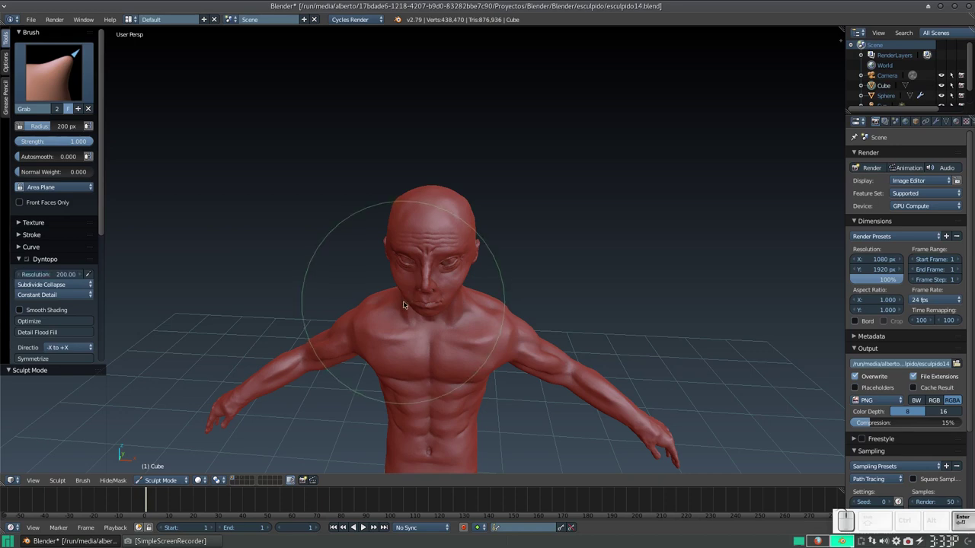
Orbit to a frontal close-up and bring up the sculpt brush picker
middle_click_drag(404, 299, 415, 261)
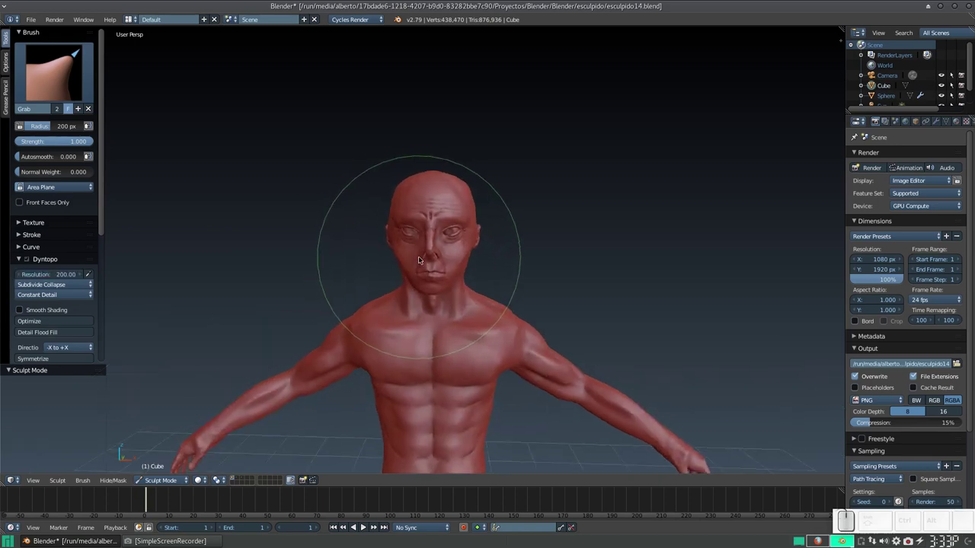
scroll(415, 262, "up", 4)
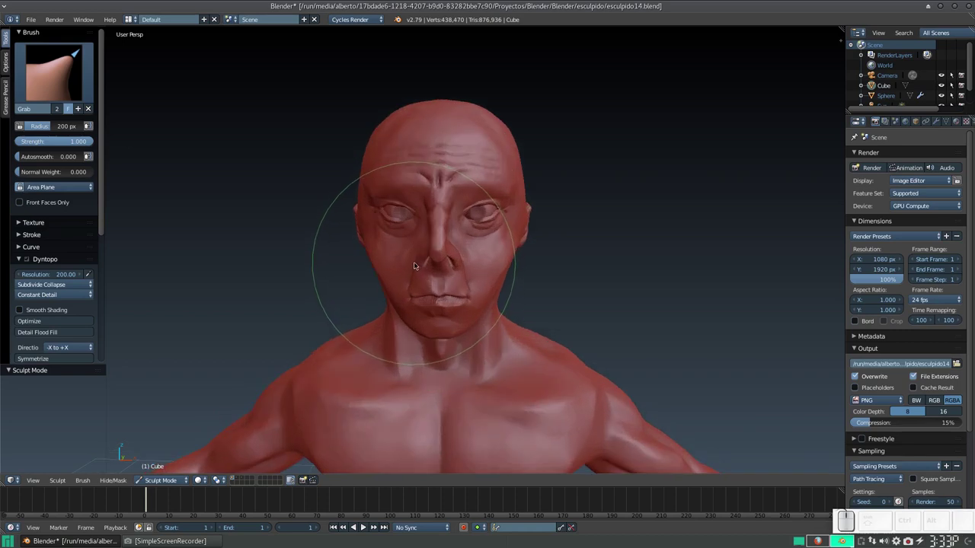
left_click(67, 86)
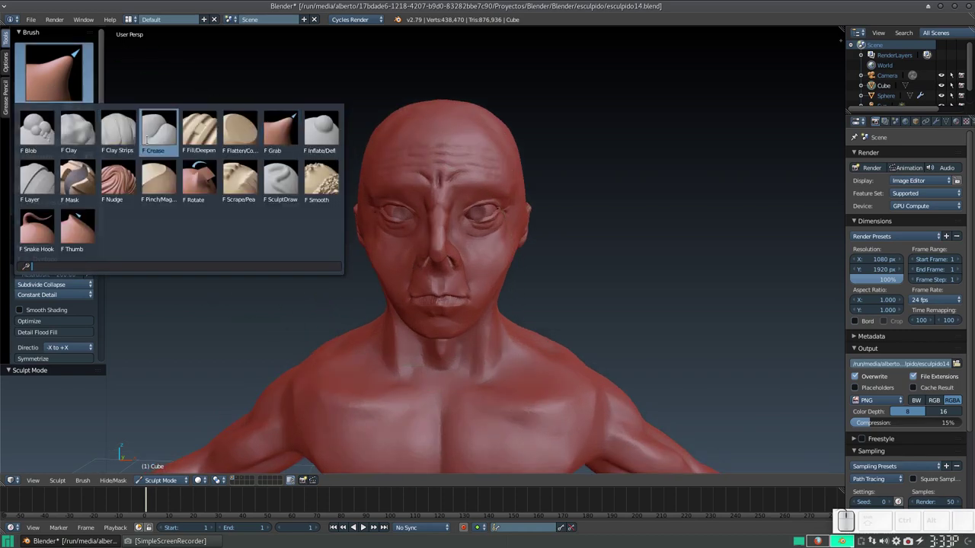
Pick the Clay Strips brush and build aged folds around the eyes, nose and cheeks
left_click(117, 131)
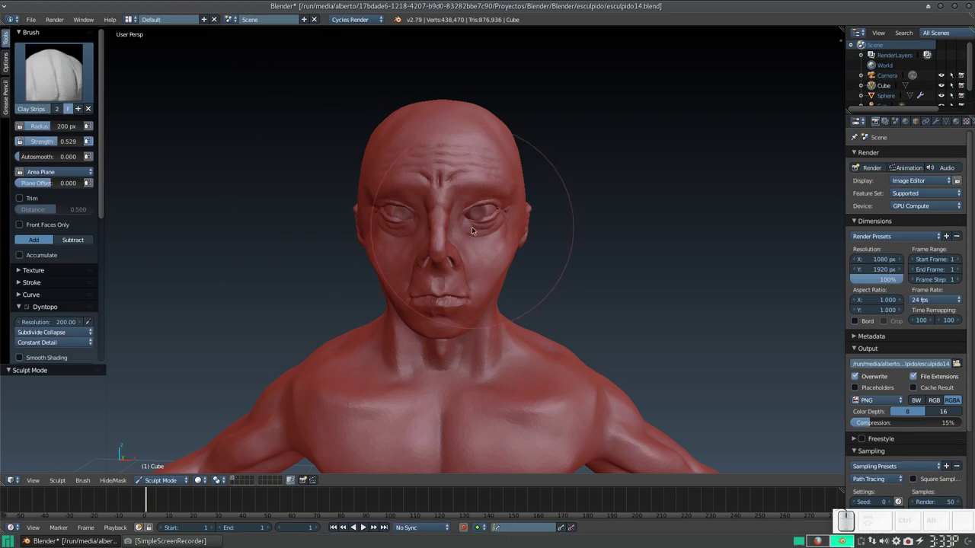
scroll(476, 221, "up", 2)
mouse_move(473, 227)
middle_mouse_down()
mouse_move(456, 255)
mouse_move(454, 241)
middle_mouse_up()
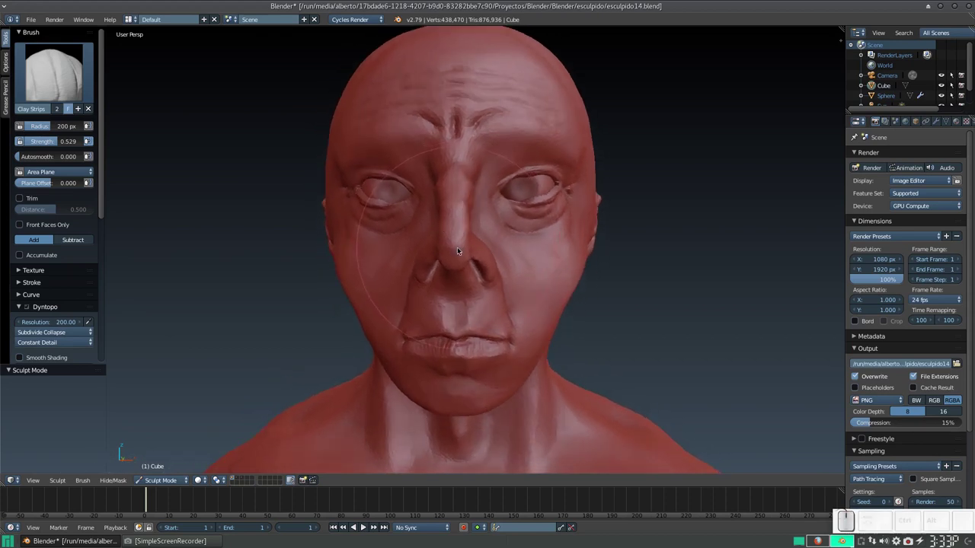
mouse_move(456, 247)
middle_mouse_down()
mouse_move(417, 250)
mouse_move(447, 275)
mouse_move(440, 283)
mouse_move(442, 271)
mouse_move(454, 280)
mouse_move(516, 282)
mouse_move(510, 268)
mouse_move(496, 285)
mouse_move(463, 213)
middle_mouse_up()
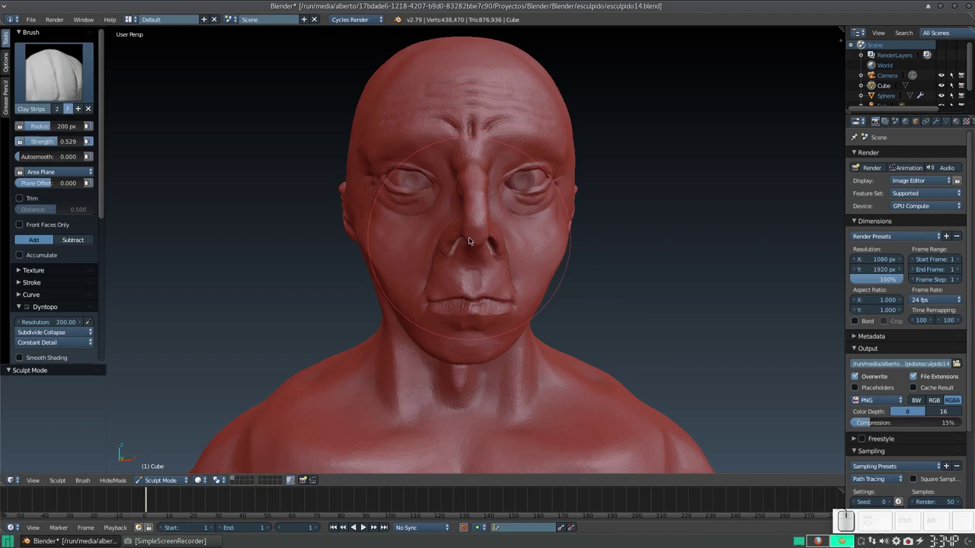
mouse_move(470, 243)
middle_mouse_down()
mouse_move(447, 249)
mouse_move(466, 251)
middle_mouse_up()
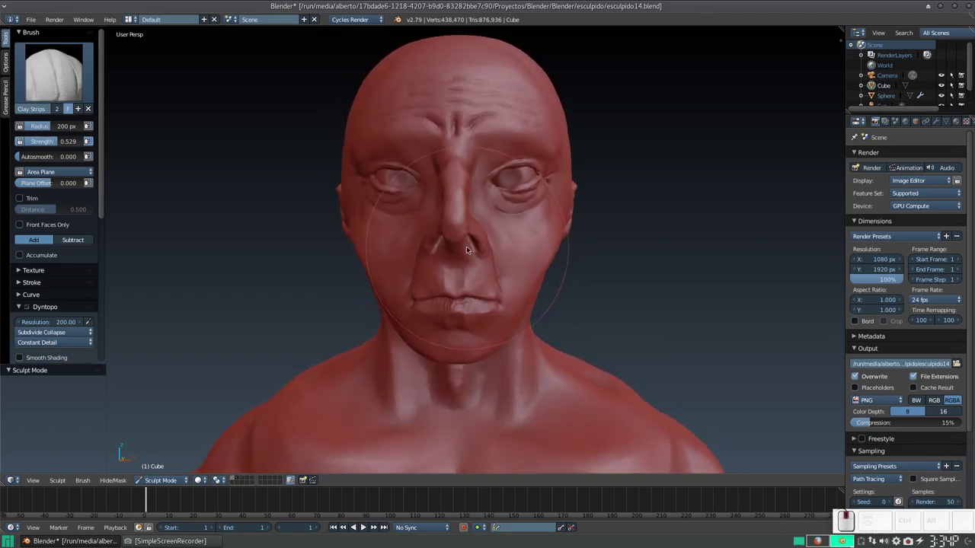
Switch to the Grab brush with a radius of about 148 px
key("g")
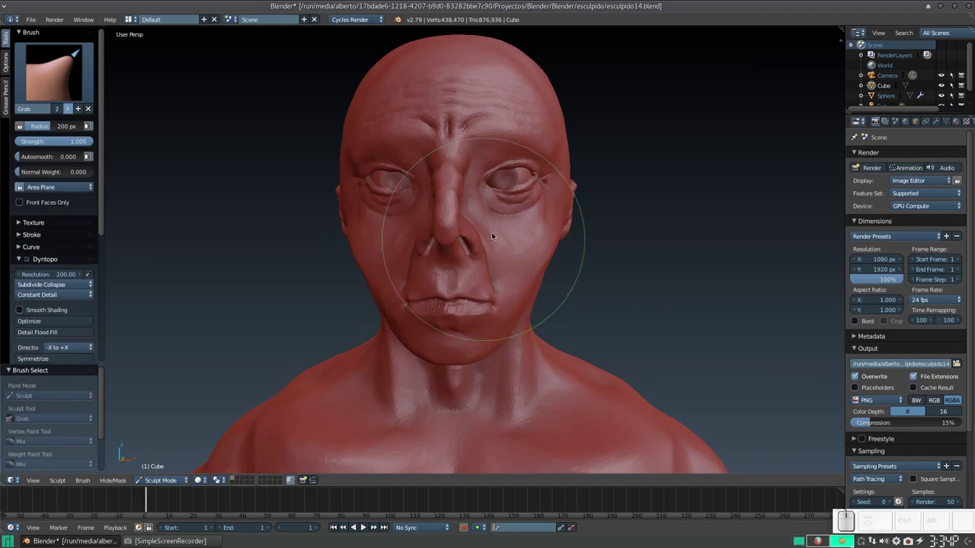
middle_click_drag(516, 277, 502, 243)
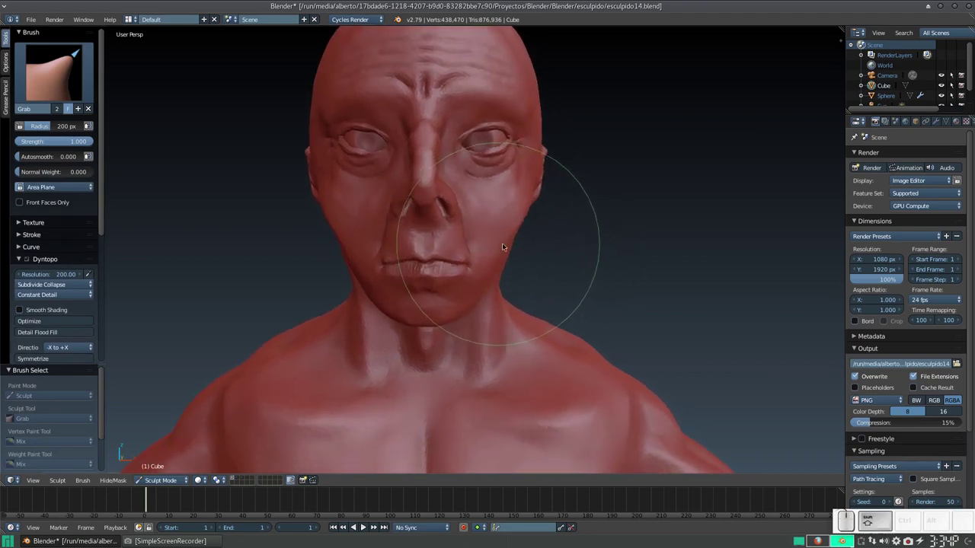
key("f")
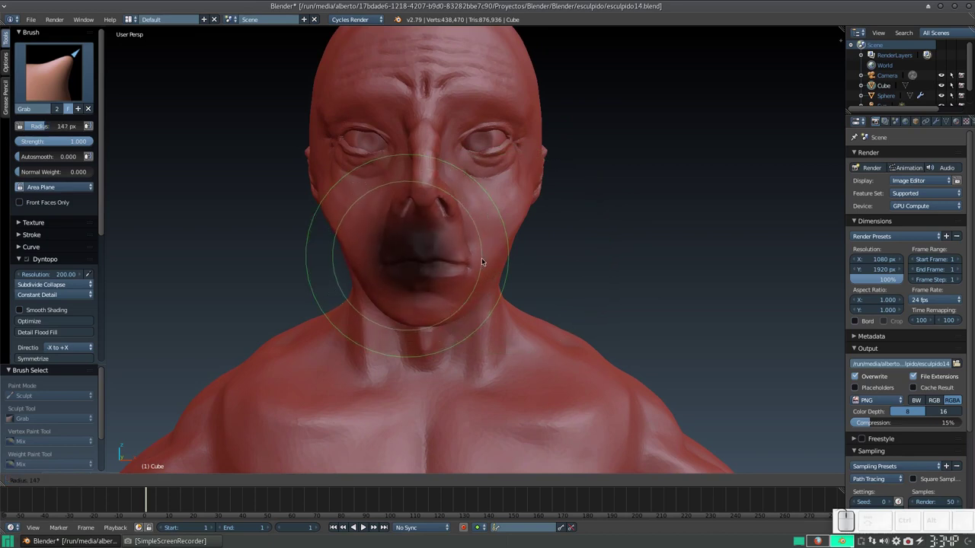
left_click(481, 257)
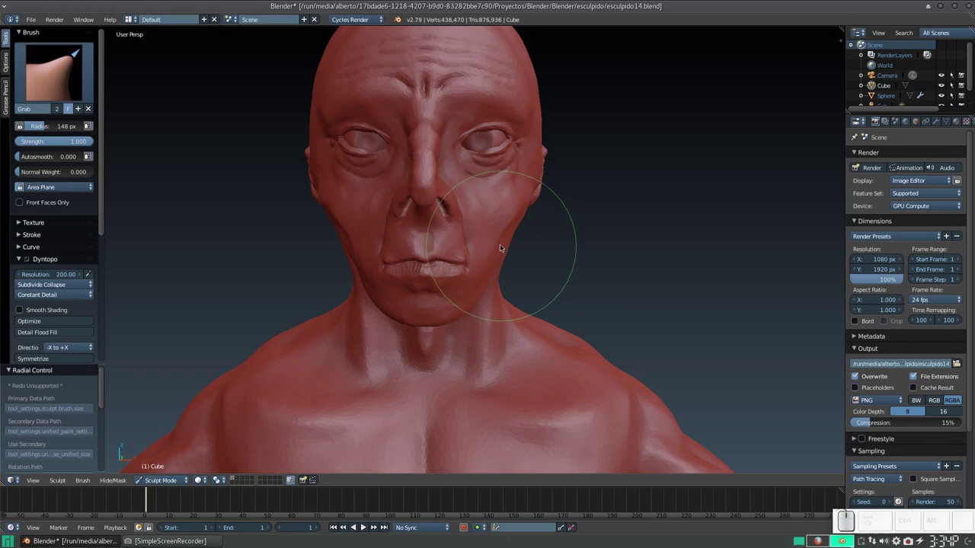
Orbit to a level frontal view and pull the cheek and nose area into shape
middle_click_drag(500, 249, 481, 244)
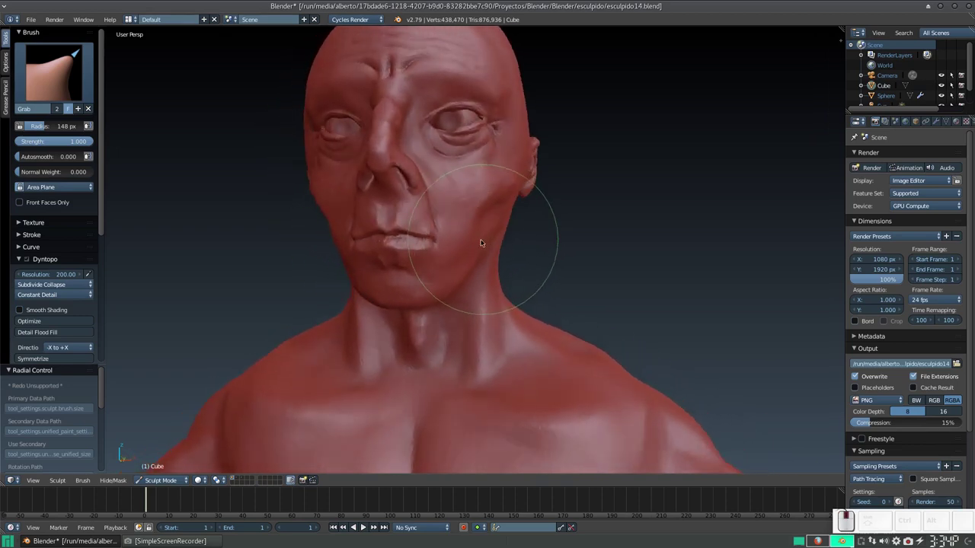
mouse_move(480, 246)
middle_mouse_down()
mouse_move(496, 243)
mouse_move(496, 286)
middle_mouse_up()
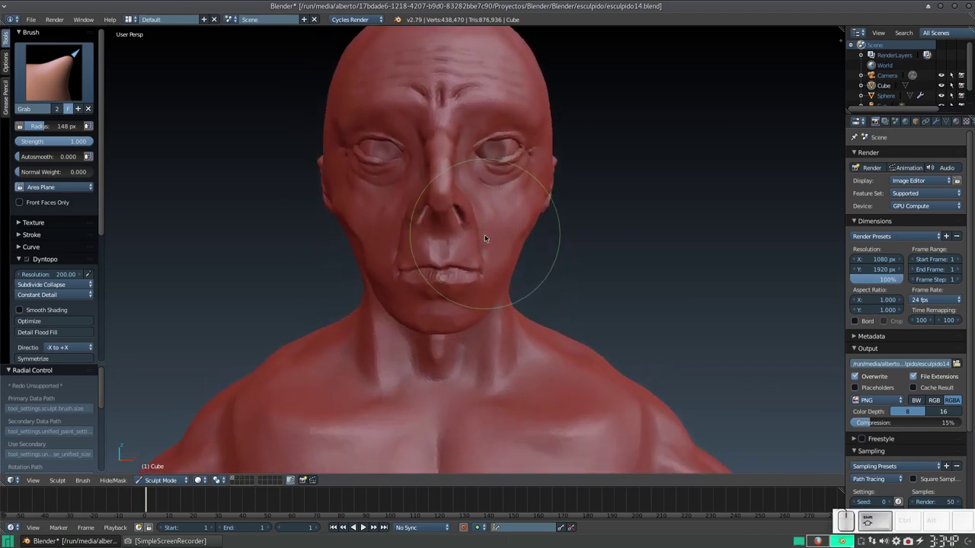
middle_click_drag(496, 286, 482, 243)
left_click_drag(506, 221, 520, 234)
Undo the distortion, shrink the Grab radius to 113 px and narrow the nose
key("ctrl+z")
key("f")
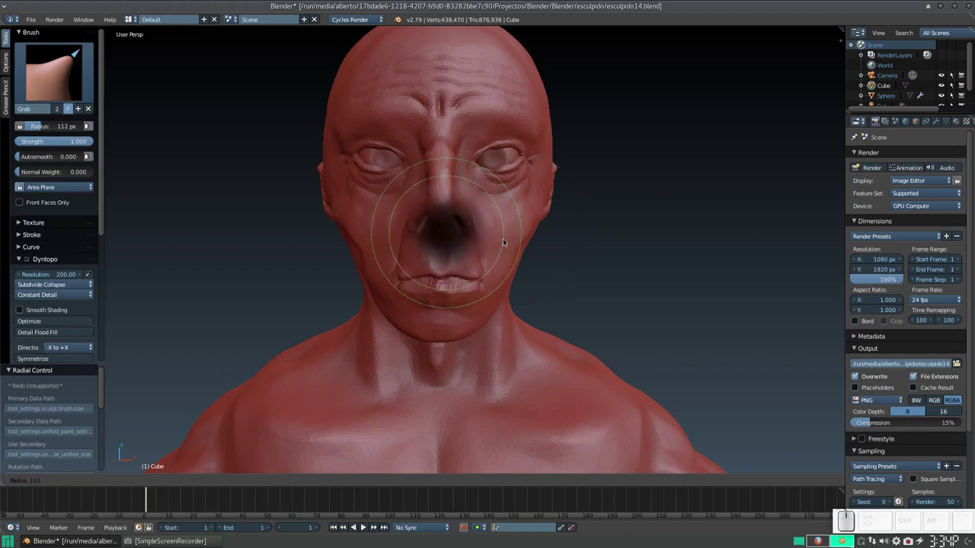
left_click(502, 239)
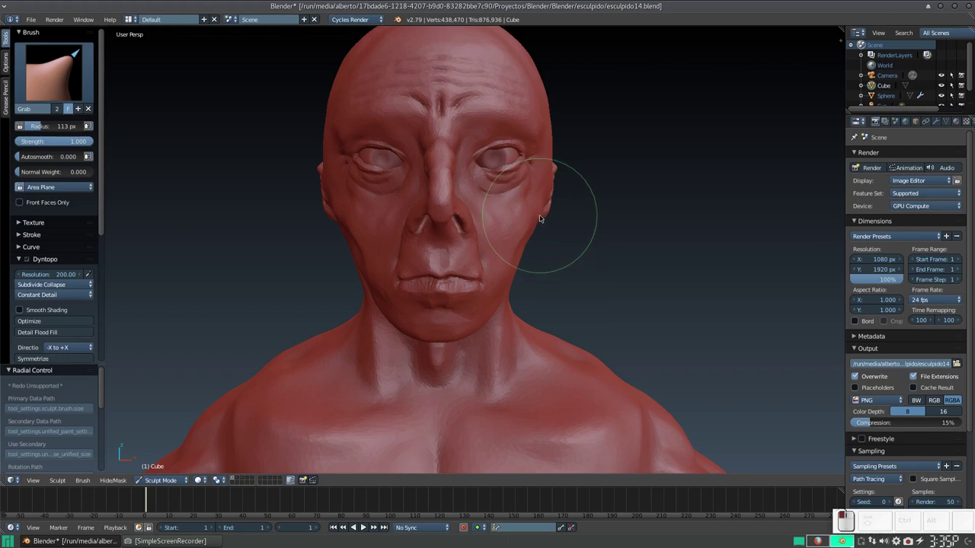
left_click_drag(534, 223, 525, 226)
mouse_move(525, 225)
middle_mouse_down()
mouse_move(456, 224)
mouse_move(523, 224)
middle_mouse_up()
Switch to Clay Strips with a 63 px brush radius
key("c")
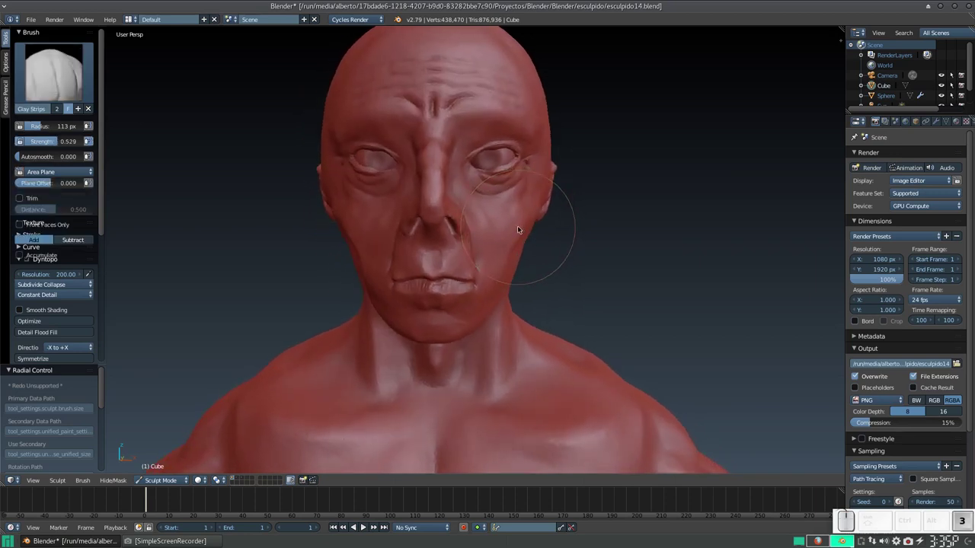
key("f")
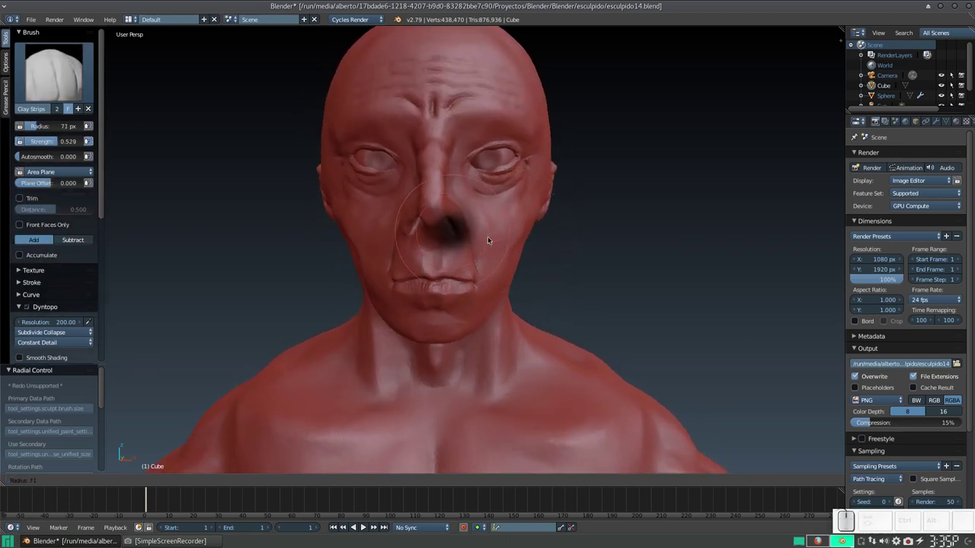
left_click(483, 236)
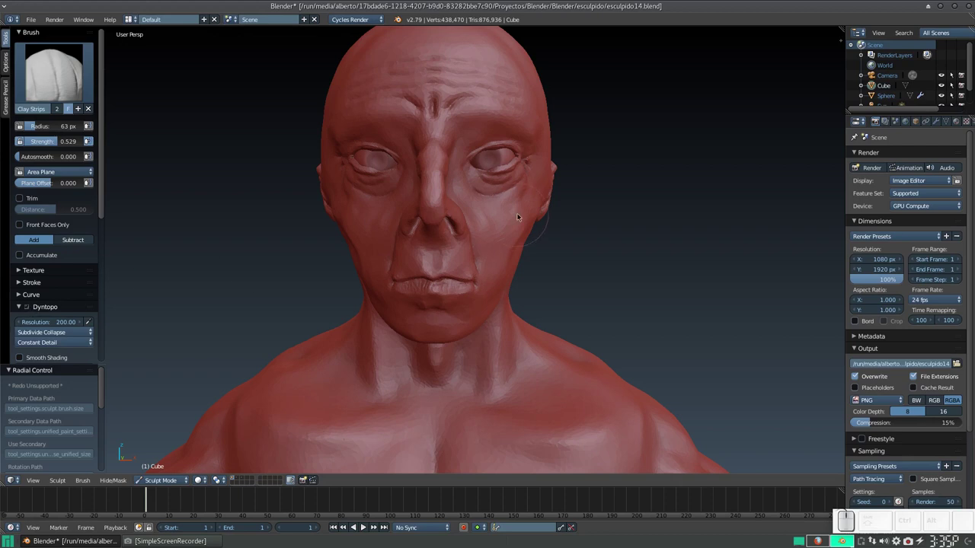
Orbit to a left three-quarter view and smooth the cheek with the Smooth brush
middle_click_drag(515, 221, 424, 212)
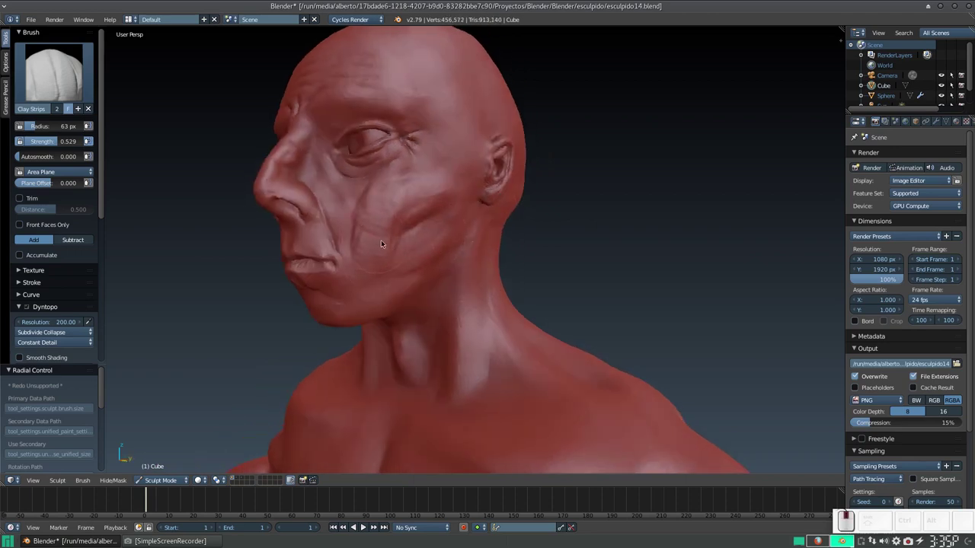
middle_click_drag(381, 239, 382, 229)
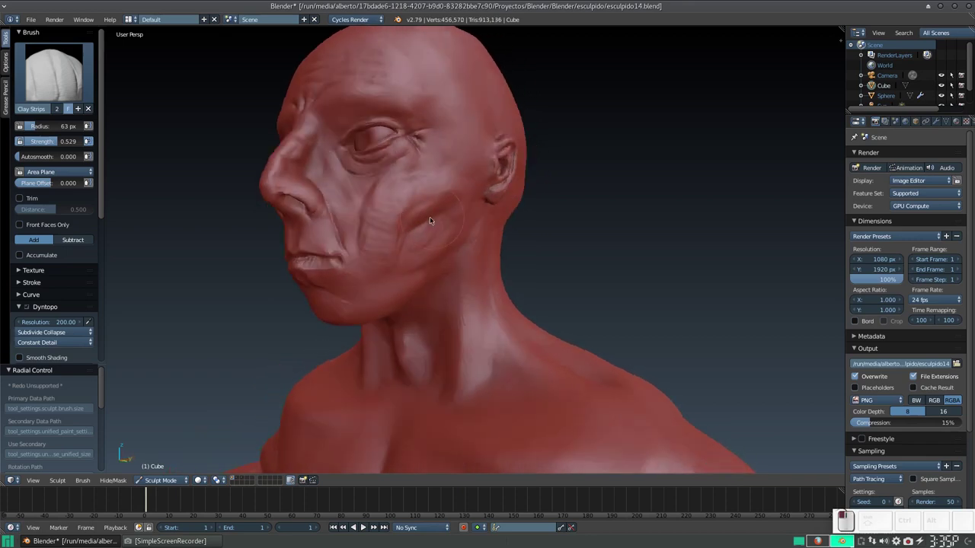
mouse_move(420, 219)
middle_mouse_down()
mouse_move(445, 219)
mouse_move(427, 283)
mouse_move(444, 273)
middle_mouse_up()
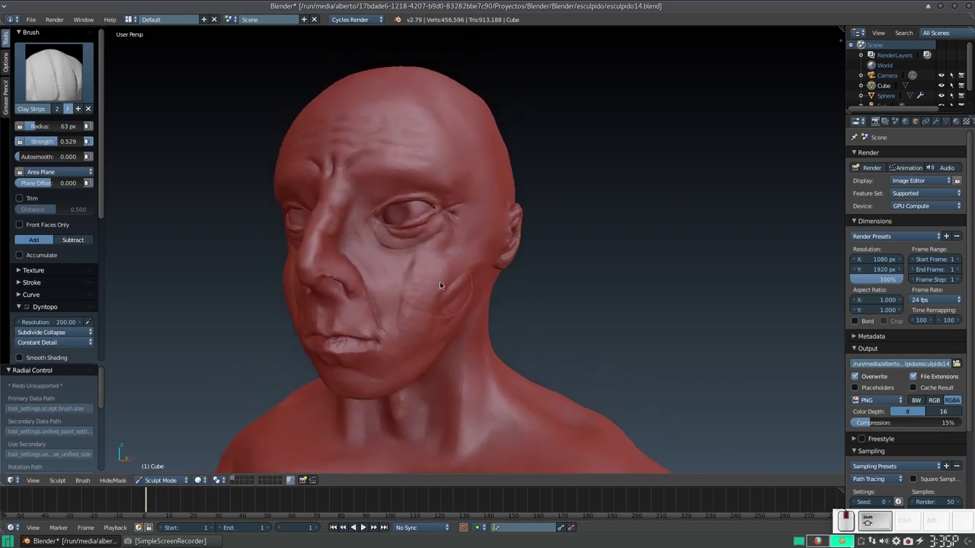
key("s")
left_click_drag(447, 275, 456, 282)
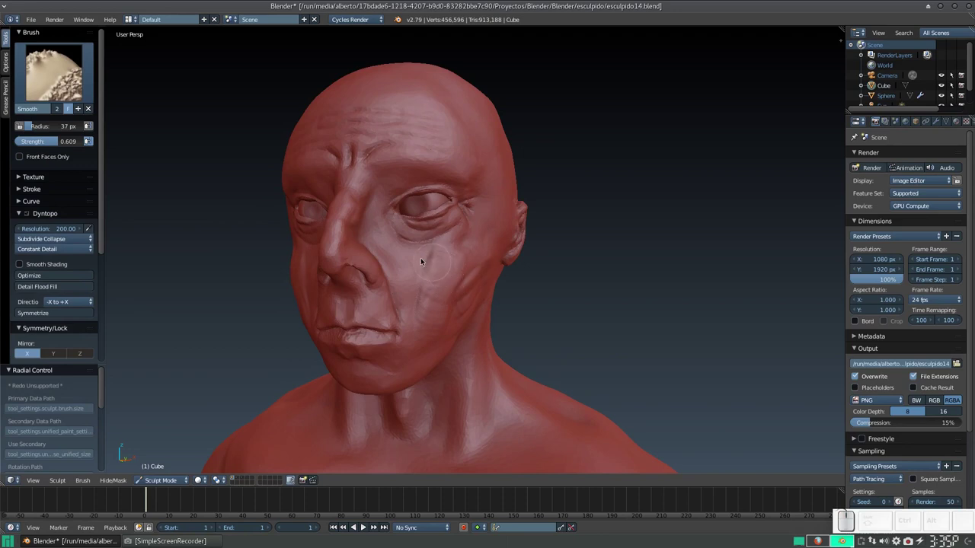
Choose the Scrape/Peaks brush and turn to the head's left side
left_click(53, 72)
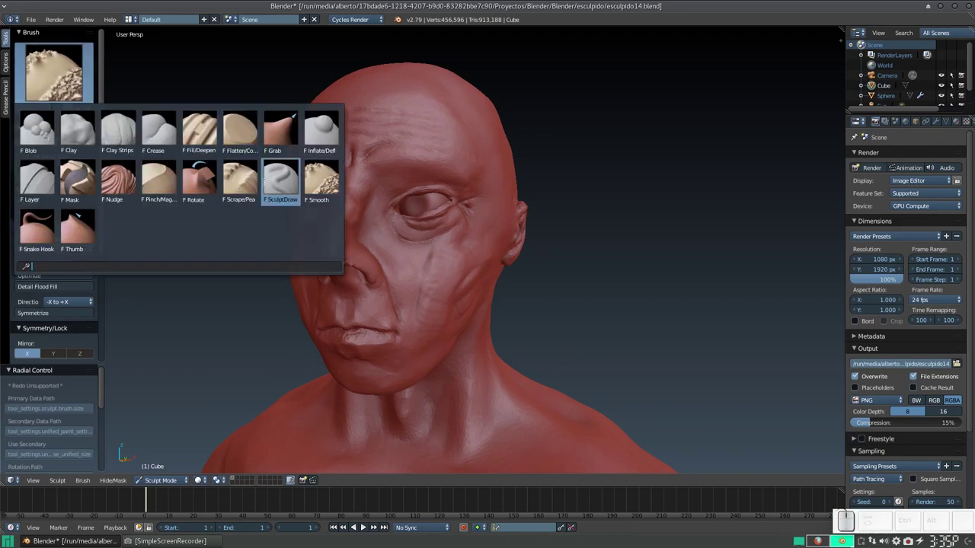
left_click(239, 183)
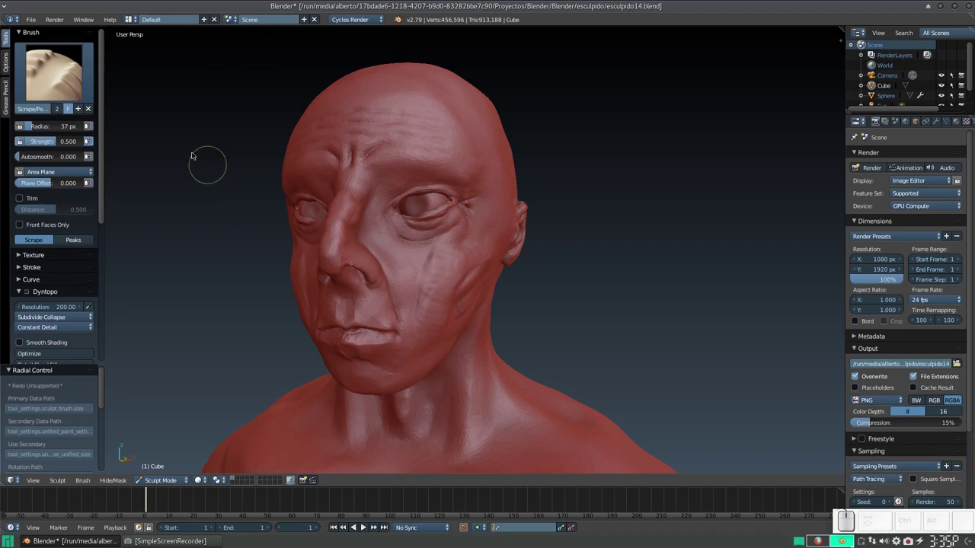
left_click(53, 73)
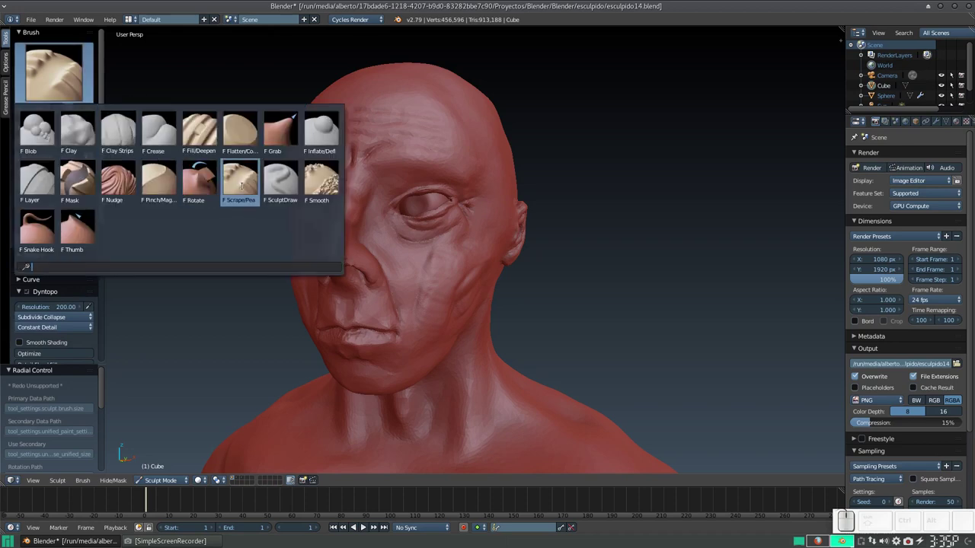
left_click(241, 186)
middle_click_drag(246, 192, 374, 205)
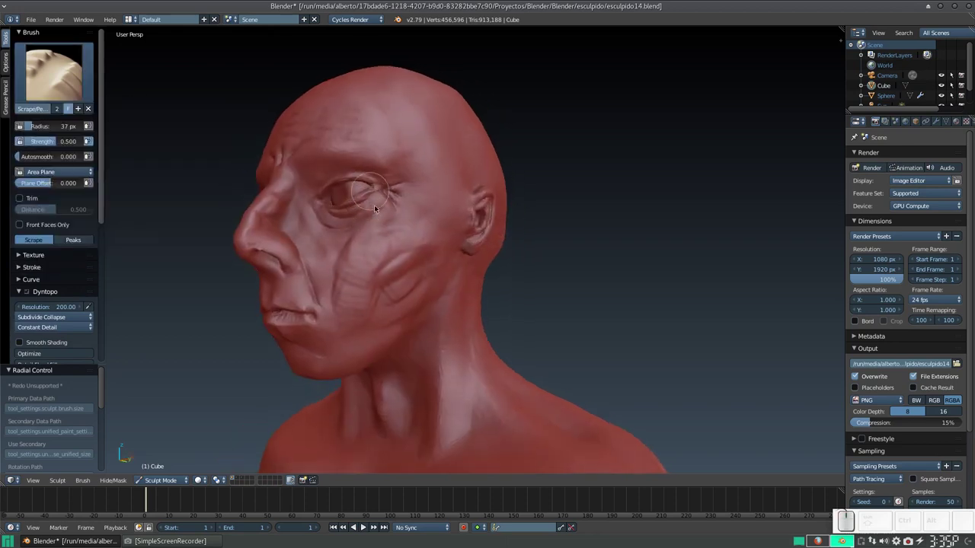
Scrape the cheek, mouth corner and under-eye creases
left_click_drag(345, 283, 344, 266)
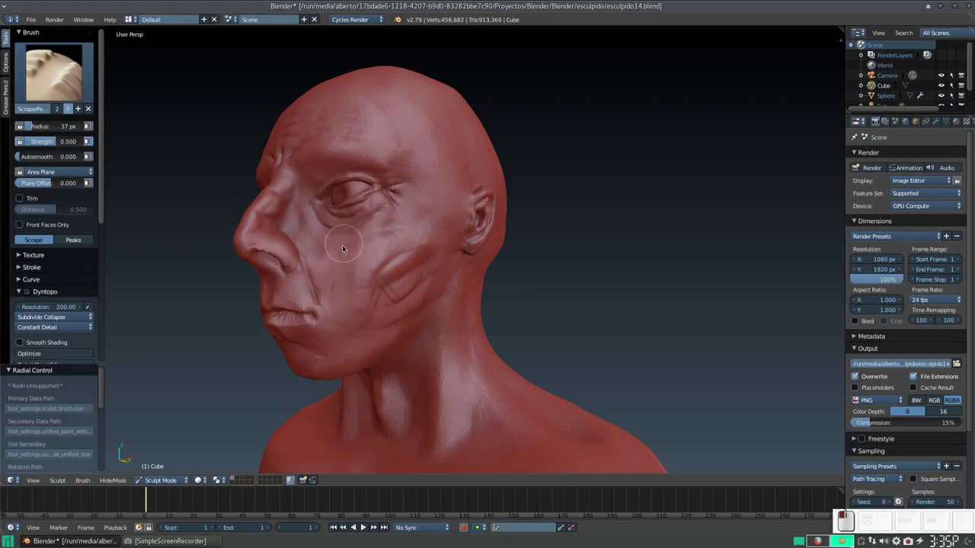
mouse_move(332, 302)
left_mouse_down()
mouse_move(371, 241)
mouse_move(392, 282)
mouse_move(366, 277)
mouse_move(353, 295)
left_mouse_up()
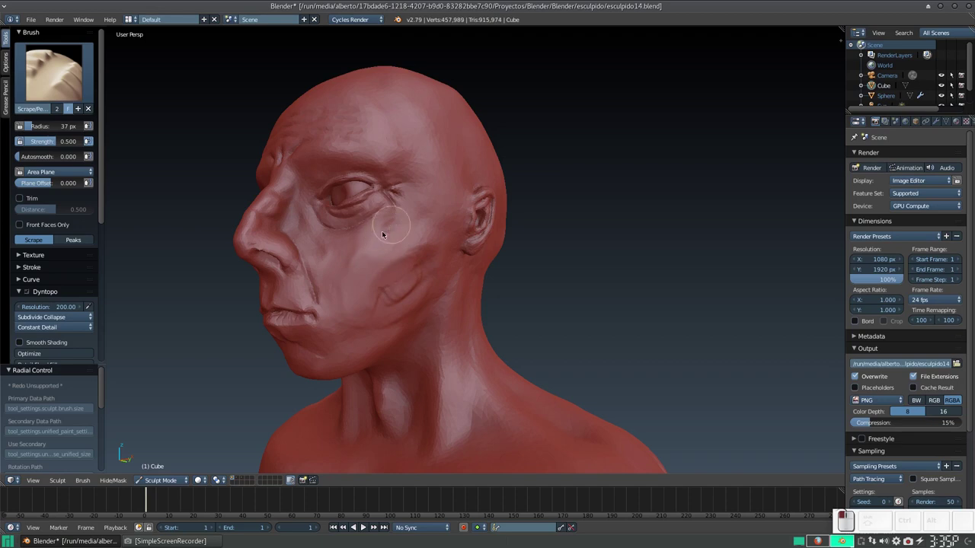
left_click_drag(387, 224, 366, 264)
middle_click_drag(366, 264, 343, 263)
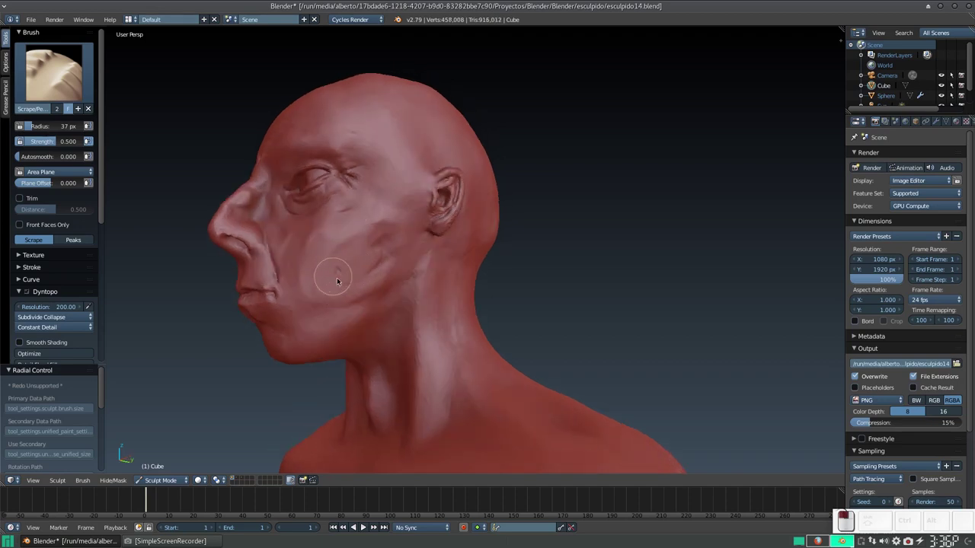
left_click_drag(382, 247, 362, 259)
middle_click_drag(358, 263, 363, 272)
Zoom in to flatten the cheek dimple and scrape the crease, then return to Smooth
key("KP_Add")
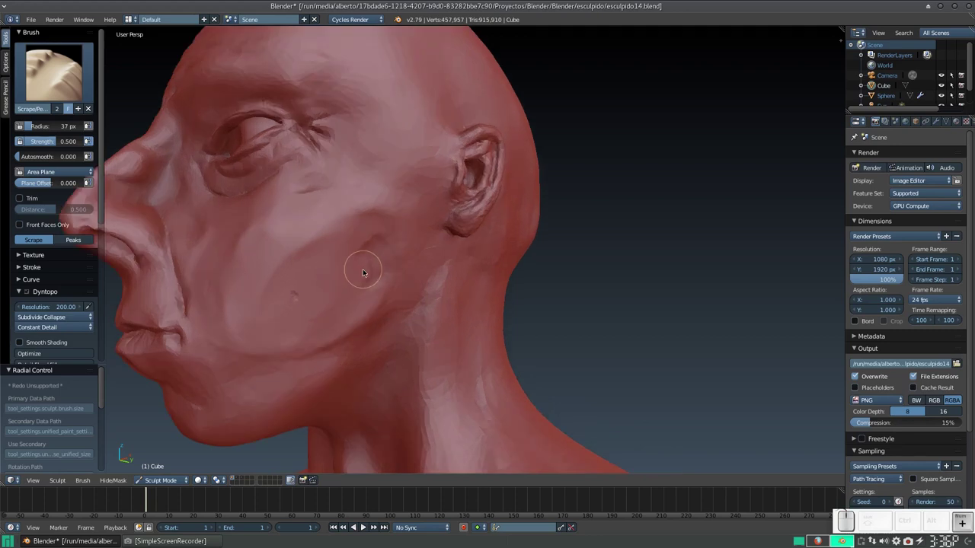
scroll(364, 278, "up", 1)
scroll(365, 286, "up", 1)
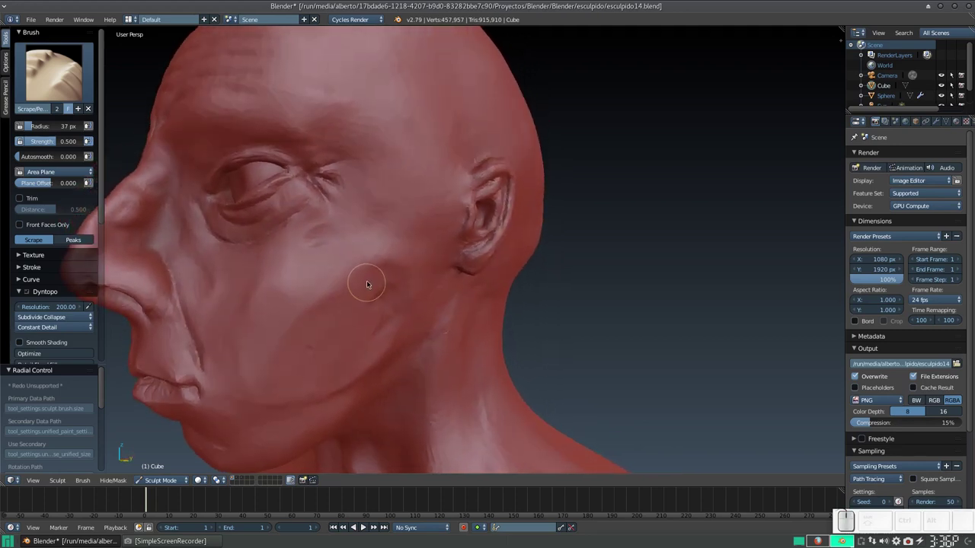
mouse_move(366, 288)
middle_mouse_down()
mouse_move(358, 244)
mouse_move(335, 240)
middle_mouse_up()
left_click_drag(253, 303, 256, 305)
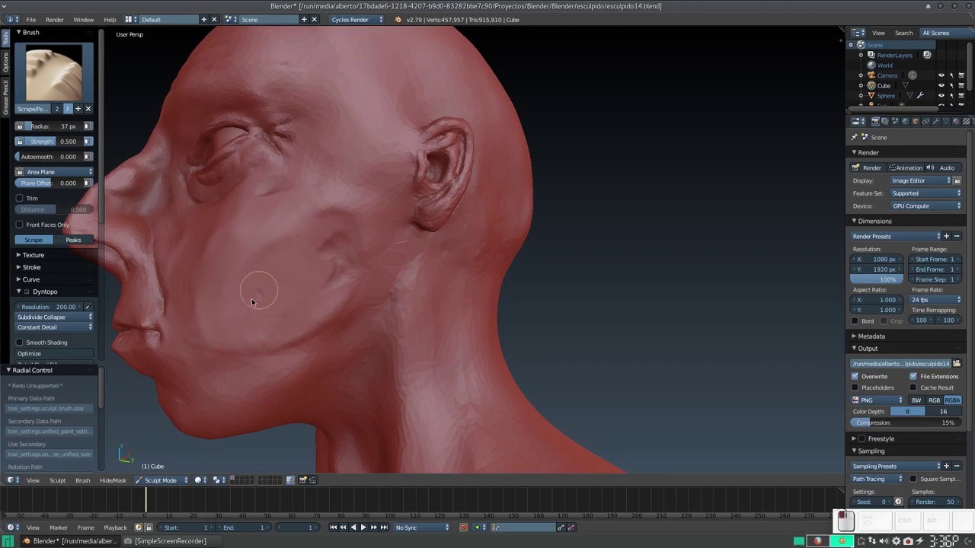
left_click_drag(339, 234, 337, 245)
left_click_drag(335, 253, 287, 303)
mouse_move(286, 303)
middle_mouse_down()
mouse_move(361, 284)
mouse_move(355, 274)
middle_mouse_up()
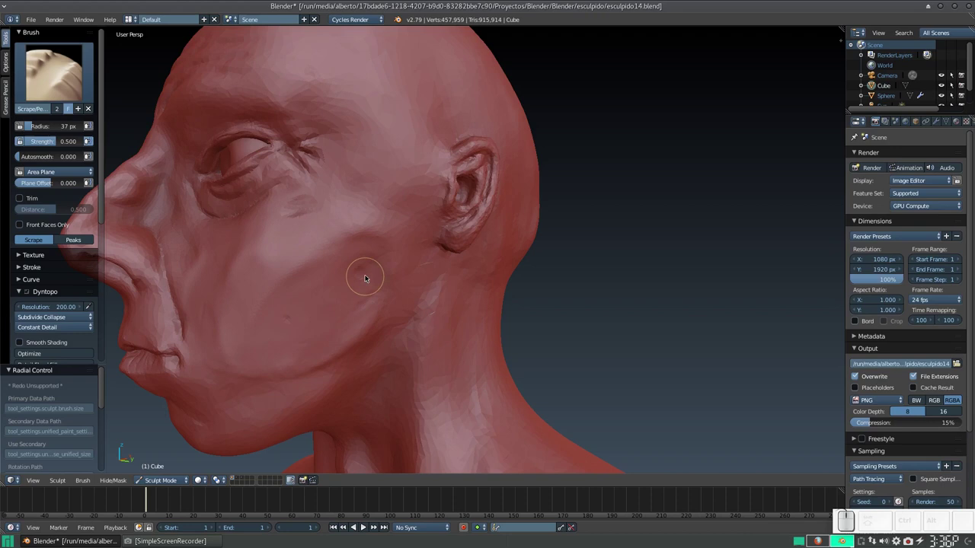
key("s")
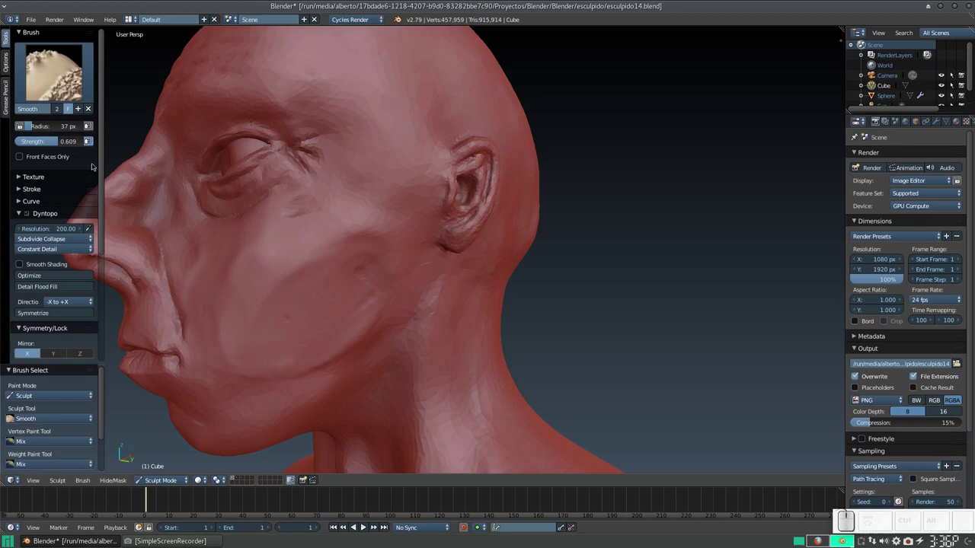
Smooth the lower, upper and jawline areas of the cheek
left_click_drag(334, 284, 349, 246)
left_click_drag(293, 271, 268, 298)
mouse_move(360, 232)
left_mouse_down()
mouse_move(396, 282)
mouse_move(383, 304)
mouse_move(340, 323)
left_mouse_up()
left_click_drag(257, 378, 217, 318)
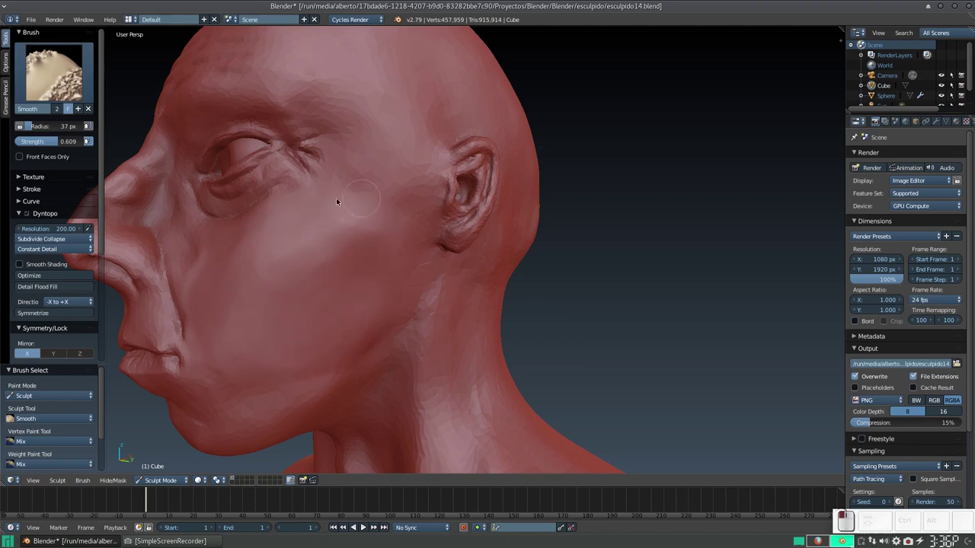
From a frontal view, soften the surface around the nose, brow and eyes
mouse_move(296, 305)
middle_mouse_down()
mouse_move(370, 304)
mouse_move(364, 322)
mouse_move(385, 315)
mouse_move(407, 352)
mouse_move(394, 250)
middle_mouse_up()
scroll(395, 250, "down", 2)
scroll(399, 243, "down", 2)
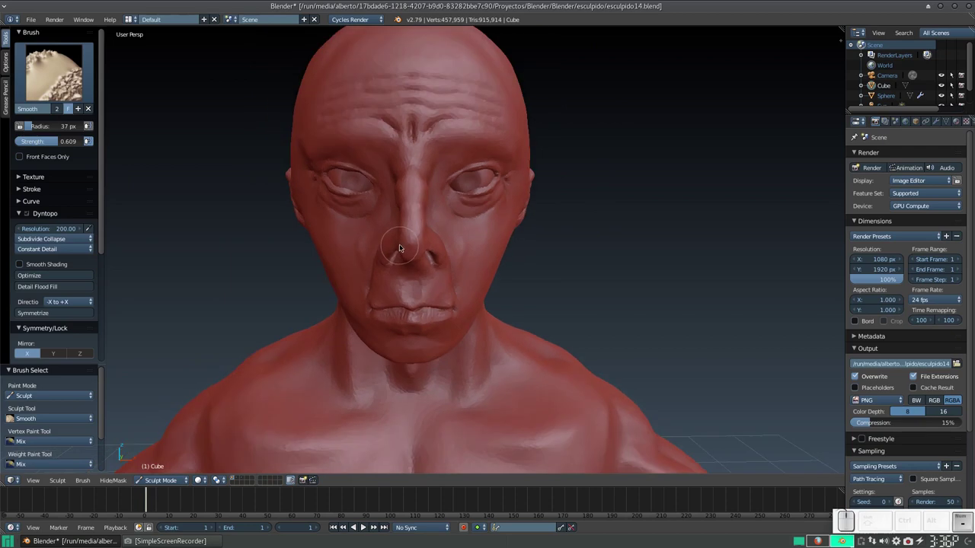
left_click_drag(402, 237, 400, 236)
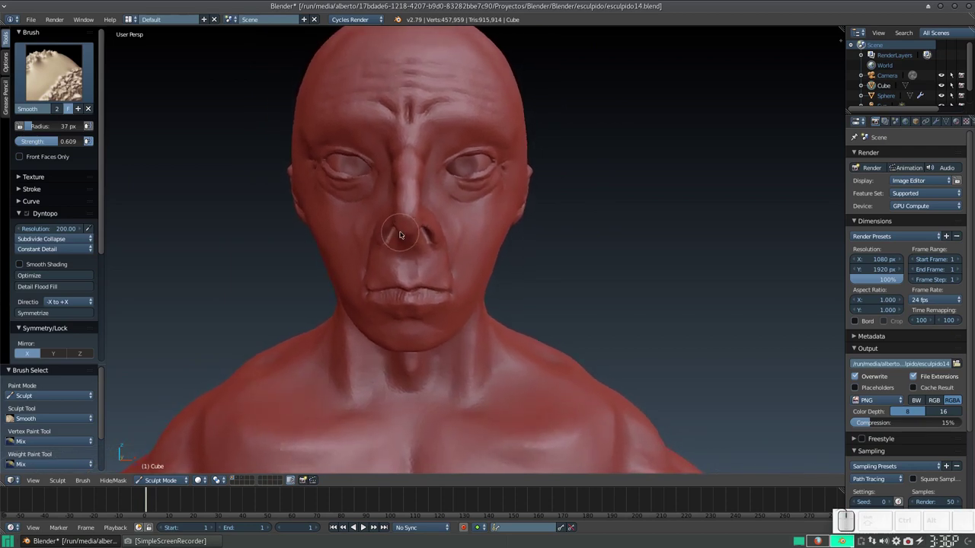
middle_click_drag(400, 234, 408, 224)
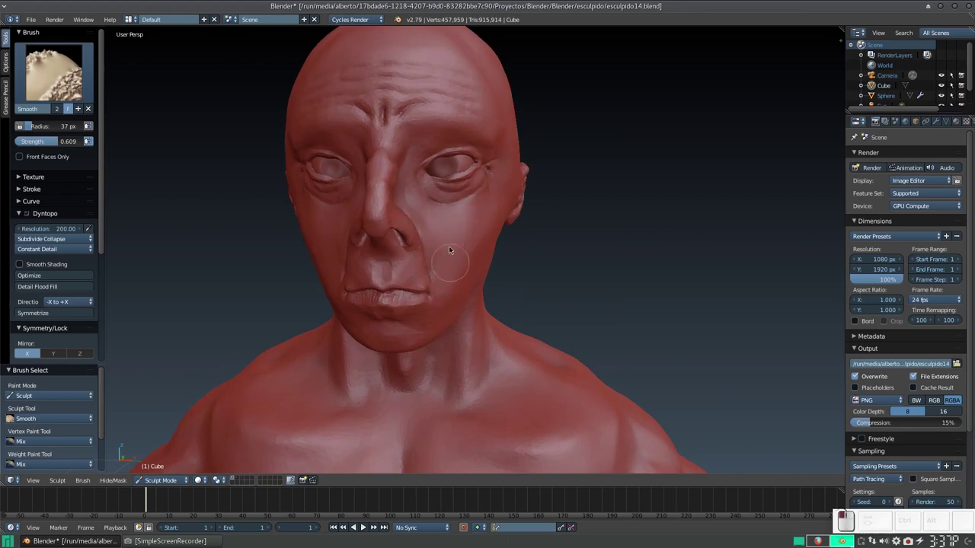
mouse_move(467, 220)
middle_mouse_down()
mouse_move(467, 210)
mouse_move(460, 216)
middle_mouse_up()
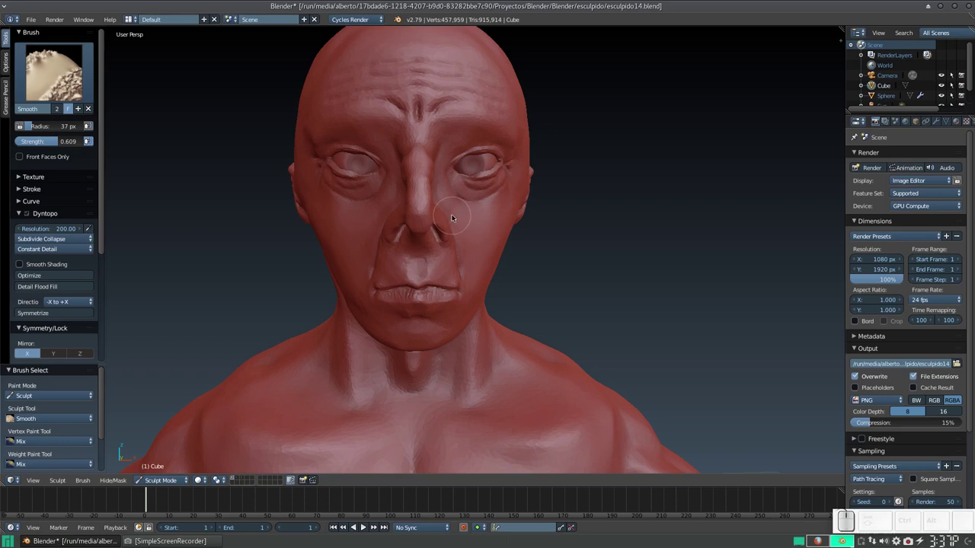
Toggle orthographic view and zoom out and back in on the head
key("KP_5")
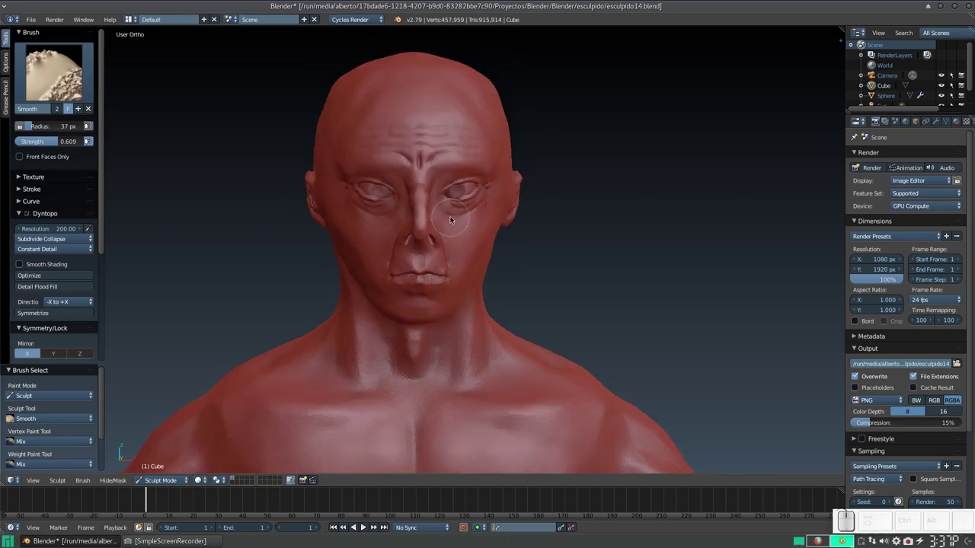
scroll(452, 217, "down", 2)
scroll(451, 217, "down", 2)
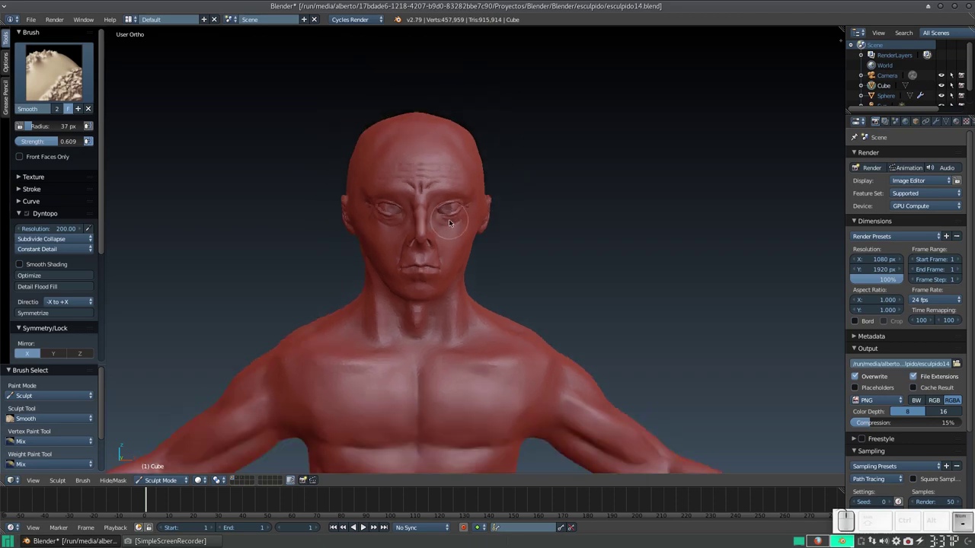
scroll(450, 221, "down", 2)
scroll(449, 223, "down", 3)
scroll(450, 224, "up", 2)
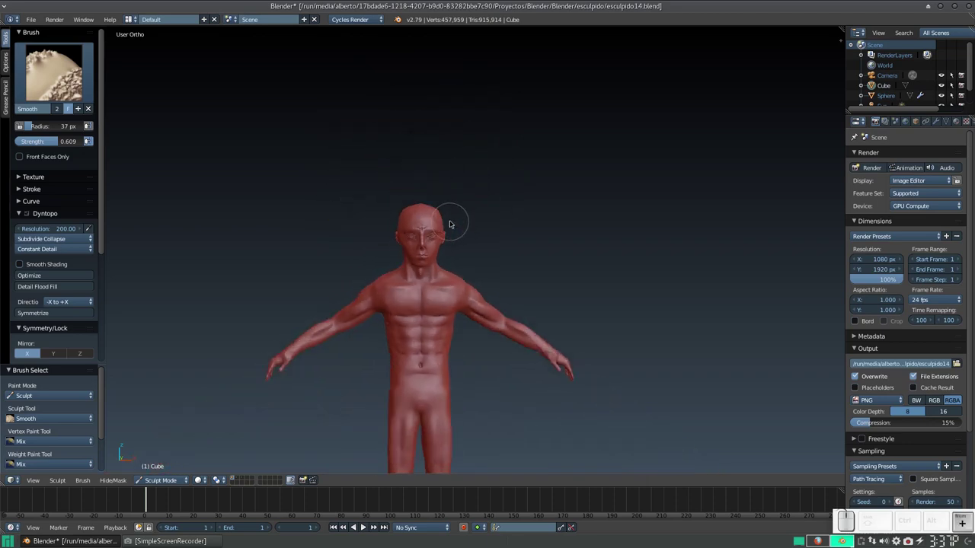
scroll(449, 224, "up", 3)
scroll(449, 221, "up", 3)
scroll(448, 220, "up", 1)
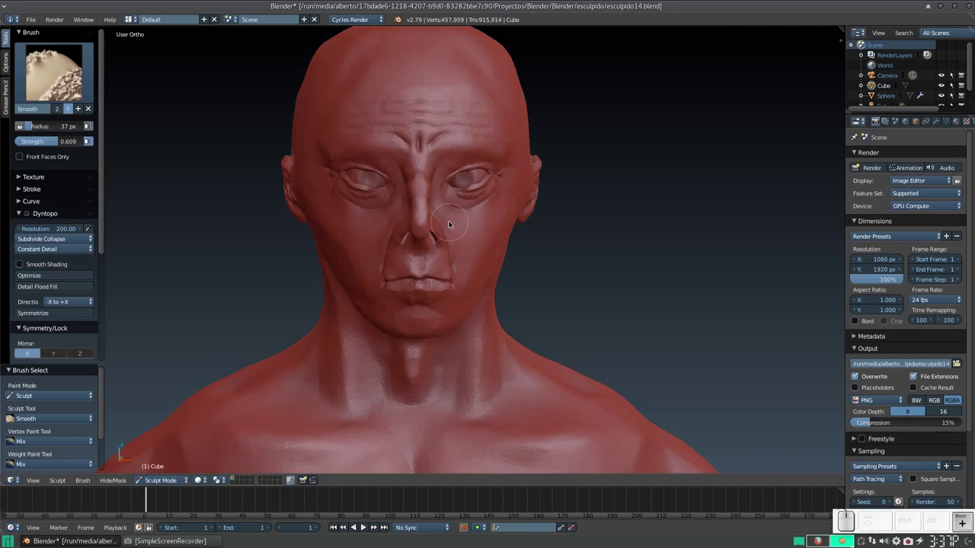
Switch to perspective and orbit to a nearly frontal close-up of the face and lips
key("KP_5")
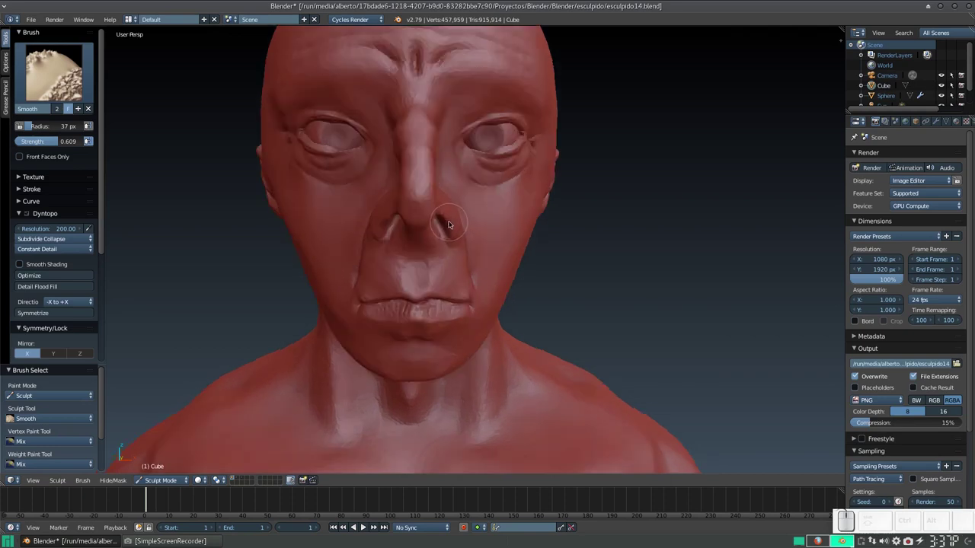
key("KP_2")
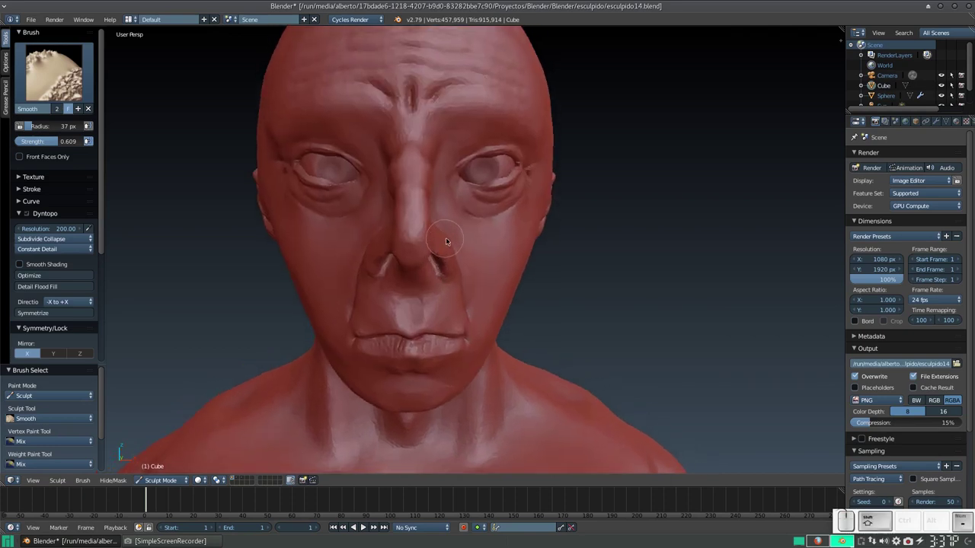
scroll(451, 226, "down", 2)
middle_click_drag(451, 225, 428, 233)
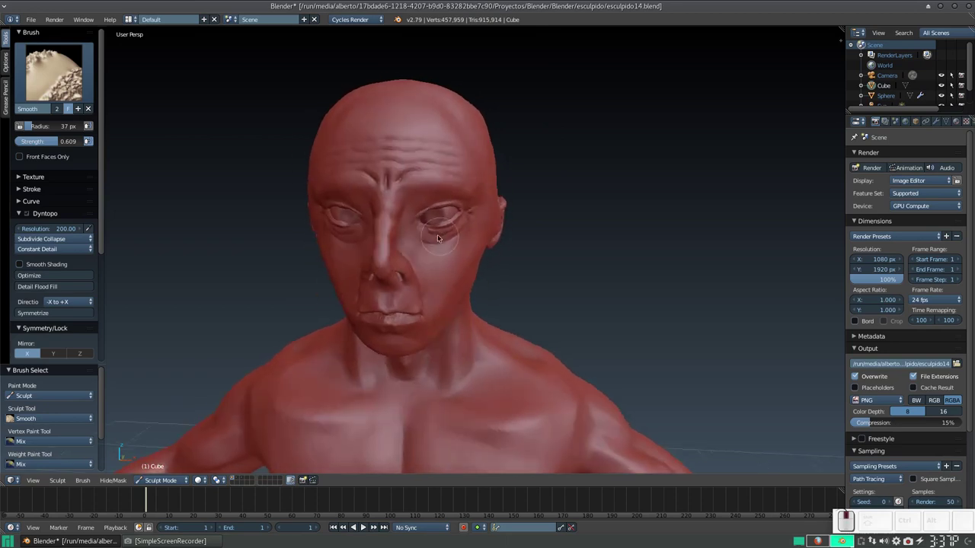
scroll(427, 233, "up", 2)
mouse_move(420, 244)
middle_mouse_down()
mouse_move(483, 282)
mouse_move(483, 265)
mouse_move(506, 260)
mouse_move(485, 256)
mouse_move(442, 206)
mouse_move(446, 218)
mouse_move(455, 200)
mouse_move(466, 228)
mouse_move(455, 191)
mouse_move(463, 206)
mouse_move(444, 235)
middle_mouse_up()
scroll(485, 256, "up", 1)
scroll(470, 212, "down", 3)
Set the Grab brush to 61 px radius and orbit below and back to the front
key("g")
key("f")
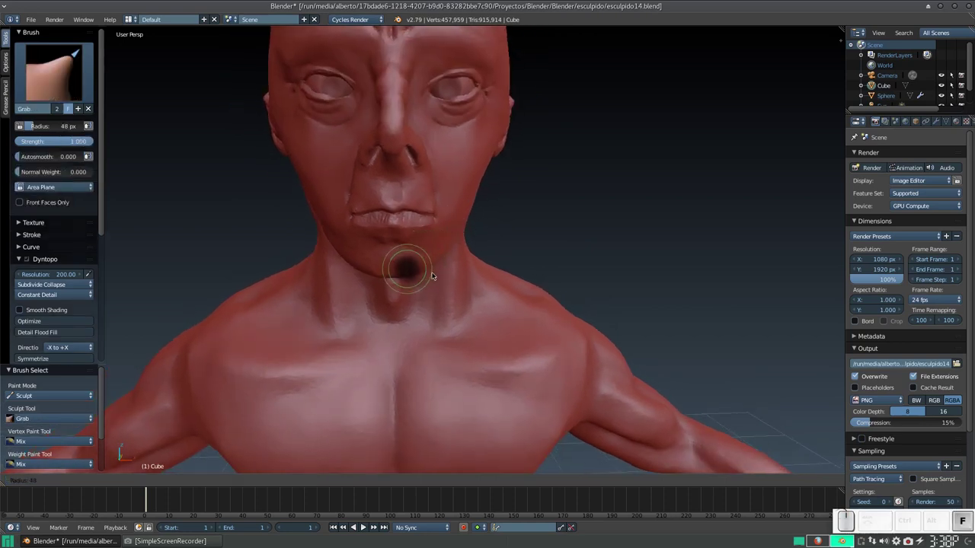
left_click(442, 274)
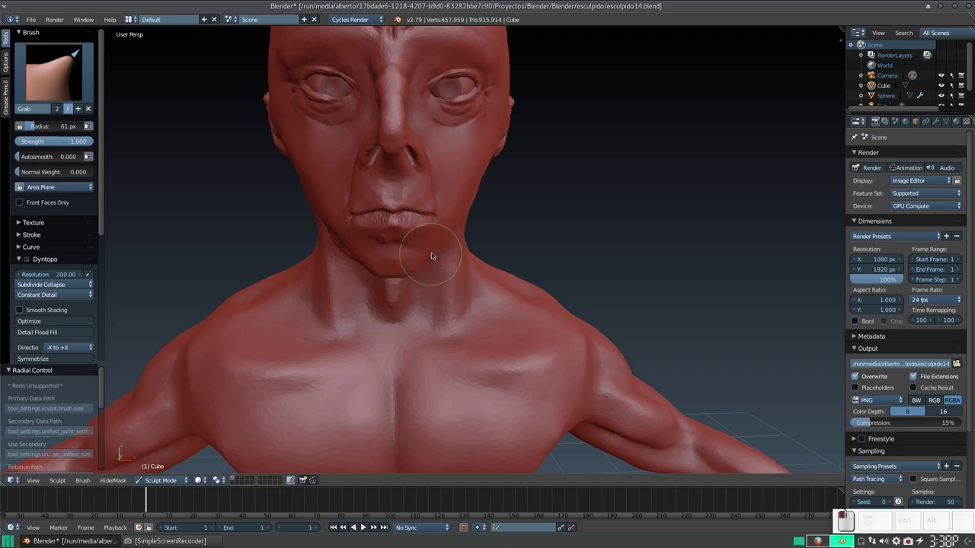
mouse_move(425, 260)
middle_mouse_down()
mouse_move(446, 202)
mouse_move(435, 261)
mouse_move(391, 218)
middle_mouse_up()
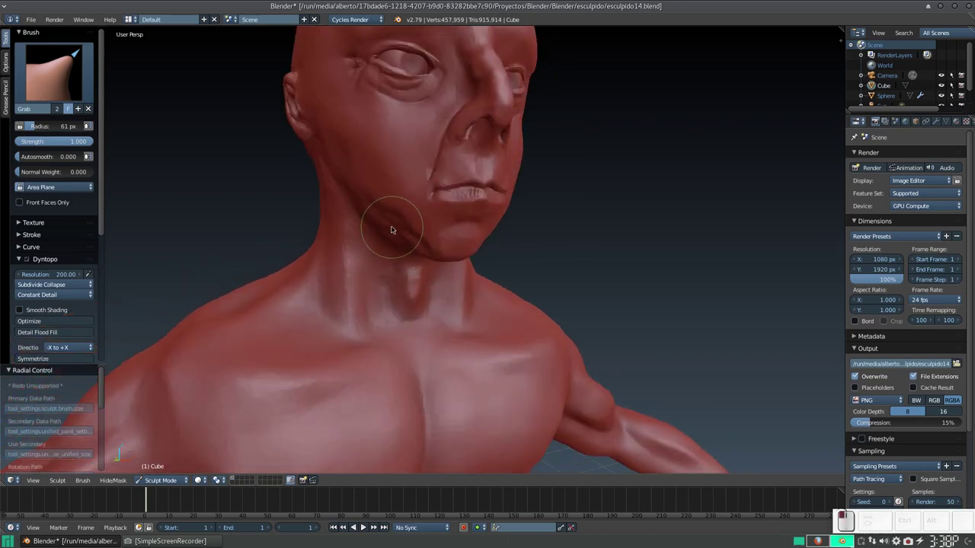
mouse_move(382, 226)
middle_mouse_down()
mouse_move(398, 191)
mouse_move(414, 200)
mouse_move(364, 209)
mouse_move(398, 209)
middle_mouse_up()
With Smooth at 37 px, smooth the jaw toward the neck and the crease beside the nose
key("s")
key("f")
left_click(402, 218)
mouse_move(447, 214)
left_mouse_down()
mouse_move(425, 224)
mouse_move(438, 233)
left_mouse_up()
mouse_move(366, 190)
middle_mouse_down()
mouse_move(357, 165)
mouse_move(408, 203)
mouse_move(441, 278)
mouse_move(462, 253)
mouse_move(447, 252)
mouse_move(457, 244)
mouse_move(448, 225)
mouse_move(449, 235)
middle_mouse_up()
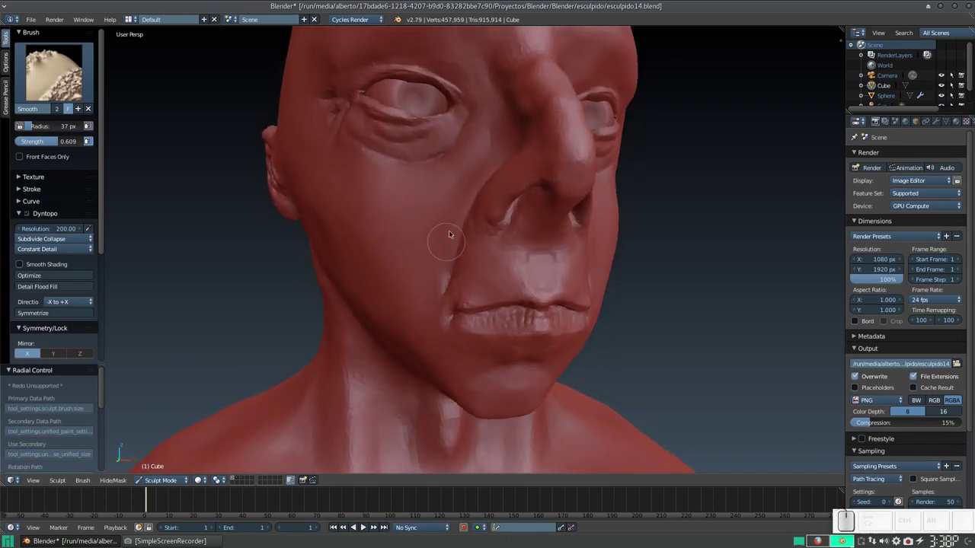
mouse_move(440, 288)
left_mouse_down()
mouse_move(475, 204)
mouse_move(446, 229)
left_mouse_up()
With the Crease brush, carve wrinkle lines beside the eye from three-quarter and side views
key("shift+c")
middle_click_drag(442, 238, 499, 233)
left_click_drag(546, 266, 594, 275)
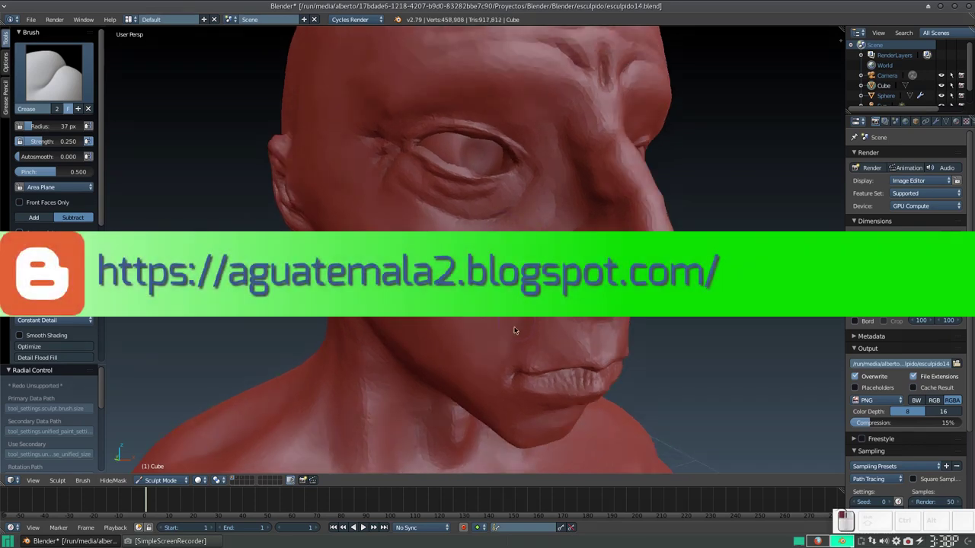
mouse_move(506, 334)
middle_mouse_down()
mouse_move(468, 273)
mouse_move(494, 239)
mouse_move(472, 271)
mouse_move(491, 240)
mouse_move(494, 195)
middle_mouse_up()
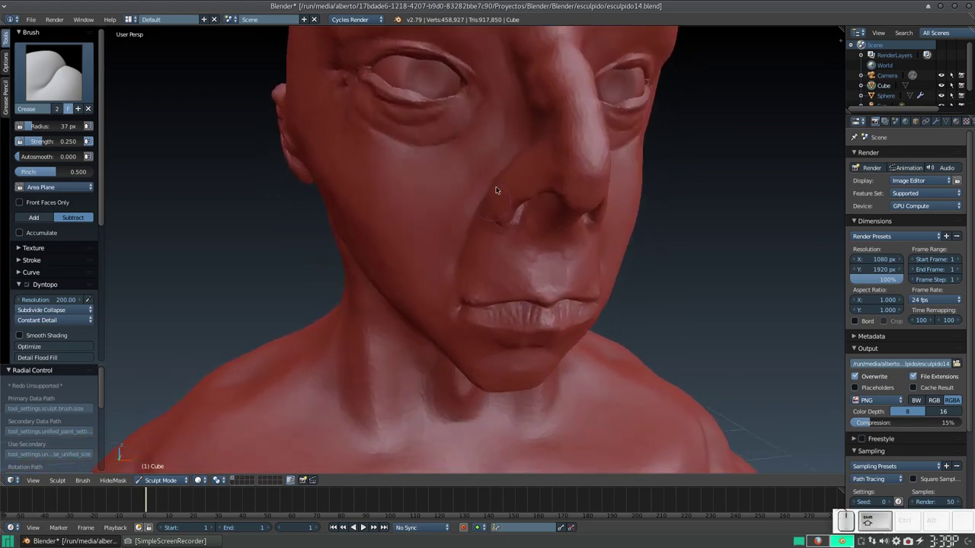
middle_click_drag(463, 245, 522, 190)
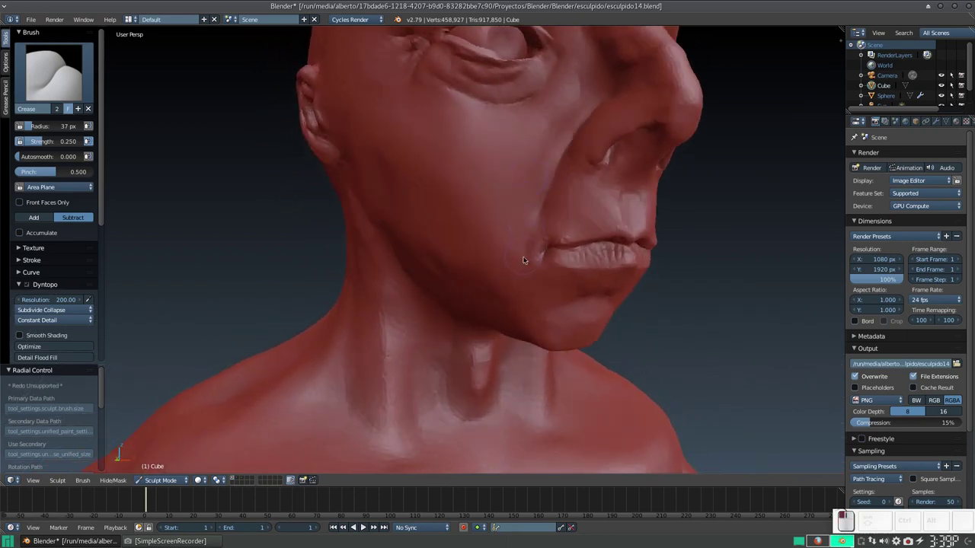
mouse_move(514, 230)
middle_mouse_down()
mouse_move(458, 229)
mouse_move(498, 184)
mouse_move(518, 193)
mouse_move(506, 240)
mouse_move(508, 232)
mouse_move(474, 295)
mouse_move(466, 293)
mouse_move(476, 312)
mouse_move(479, 219)
mouse_move(476, 232)
mouse_move(488, 236)
mouse_move(486, 227)
middle_mouse_up()
scroll(475, 232, "up", 3)
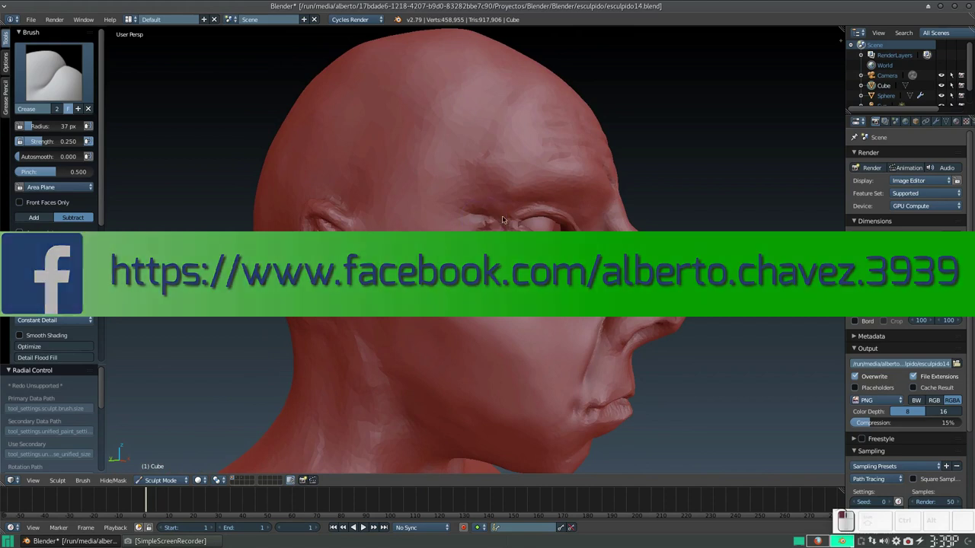
left_click_drag(481, 221, 506, 221)
mouse_move(491, 224)
middle_mouse_down()
mouse_move(455, 243)
mouse_move(501, 227)
mouse_move(495, 214)
mouse_move(532, 224)
mouse_move(449, 232)
mouse_move(474, 216)
mouse_move(459, 218)
mouse_move(467, 203)
mouse_move(488, 255)
mouse_move(479, 235)
middle_mouse_up()
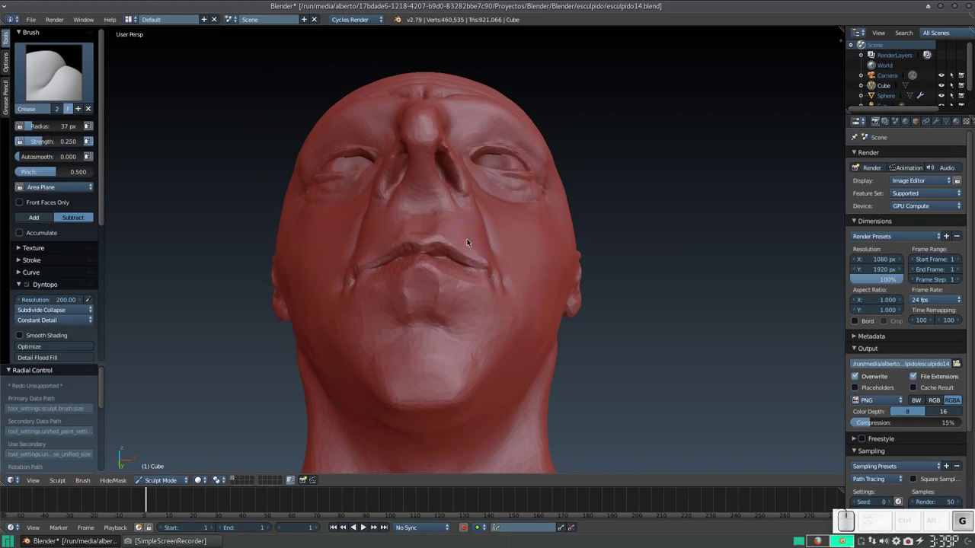
With the Grab brush, pull the nostril area and nose column downward
key("g")
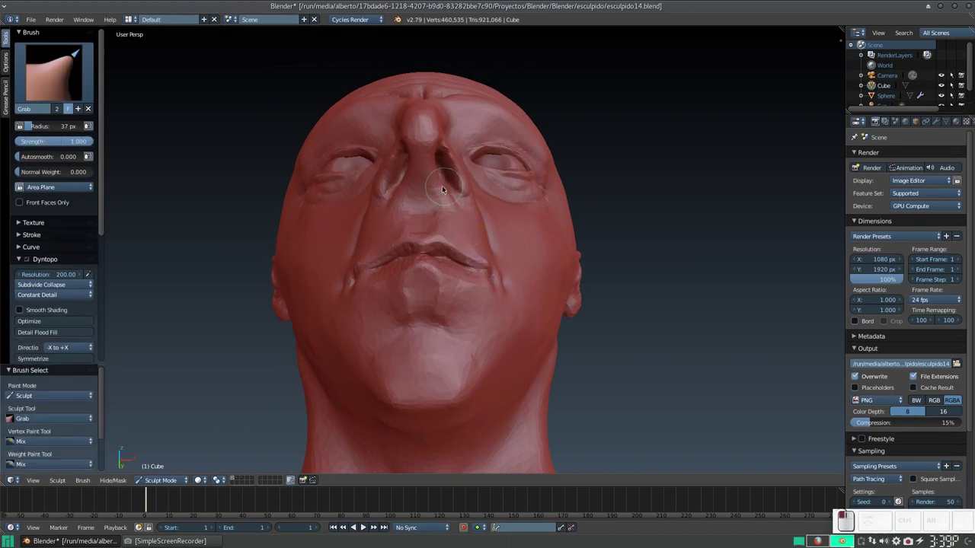
left_click_drag(438, 179, 435, 188)
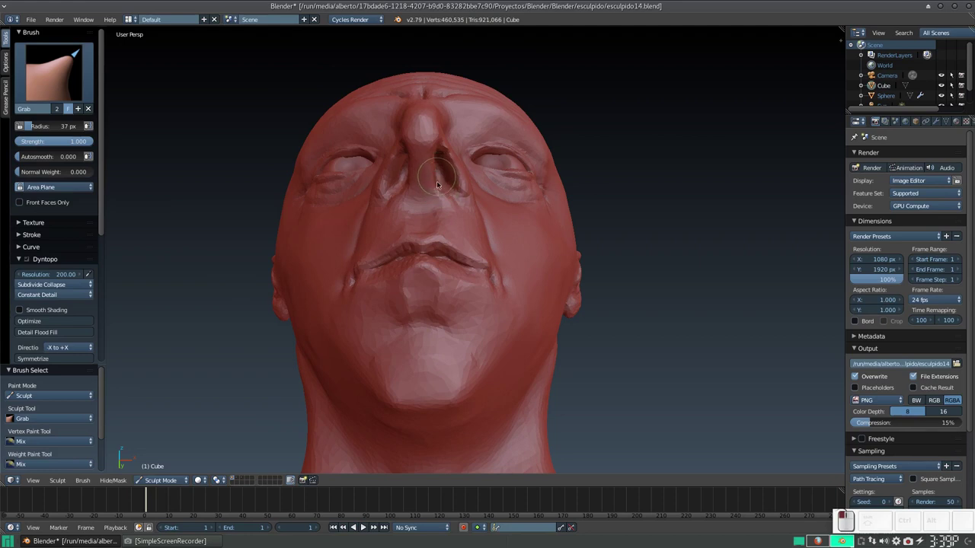
left_click_drag(435, 188, 450, 208)
mouse_move(450, 208)
middle_mouse_down()
mouse_move(447, 296)
mouse_move(437, 211)
middle_mouse_up()
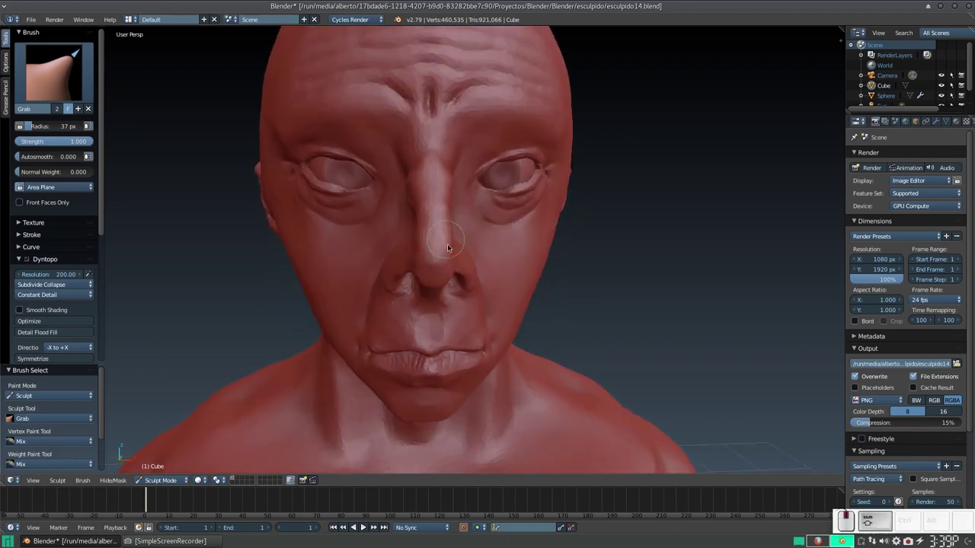
Zoom out and orbit from above and the left side to review the reshaped nose
scroll(438, 212, "down", 1)
scroll(432, 205, "down", 1)
scroll(434, 204, "down", 1)
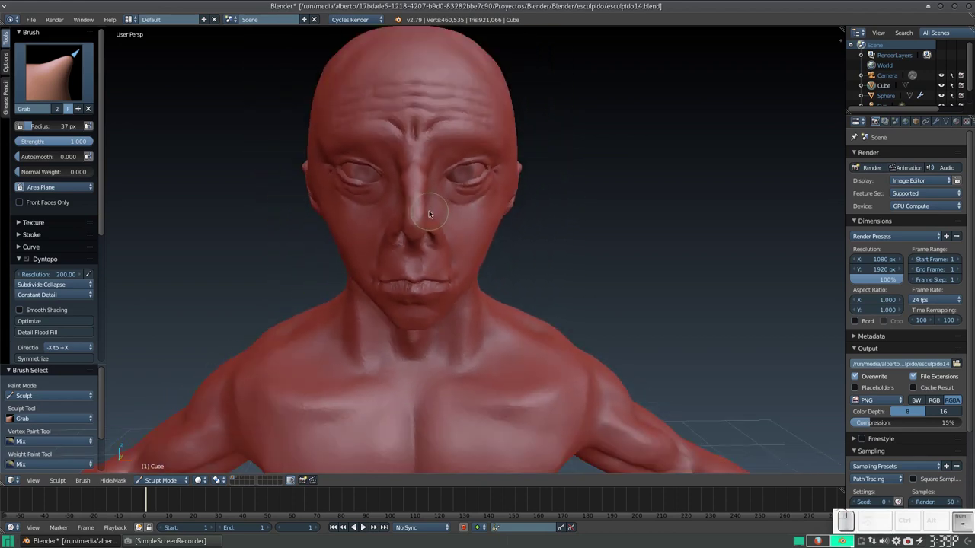
scroll(429, 201, "down", 1)
mouse_move(429, 189)
middle_mouse_down()
mouse_move(426, 174)
mouse_move(453, 131)
middle_mouse_up()
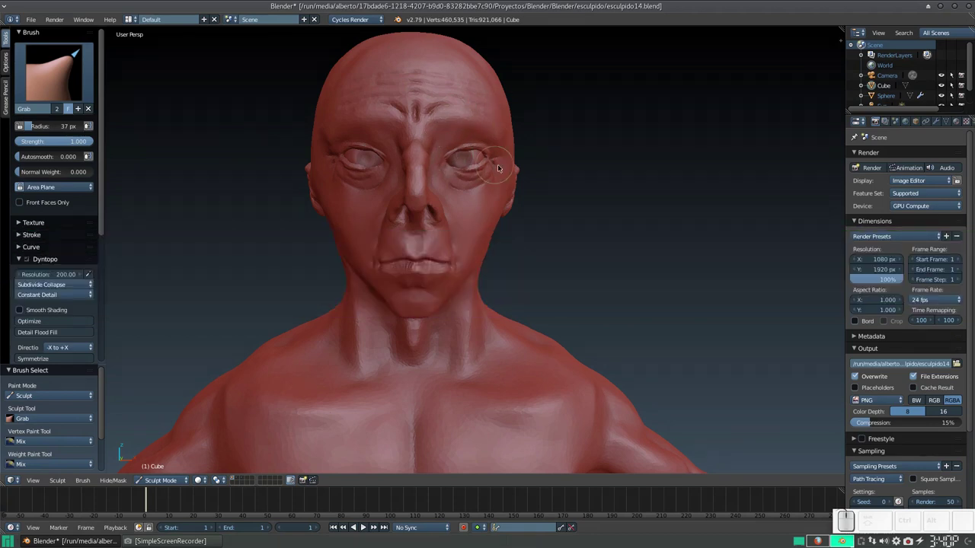
scroll(475, 179, "up", 2)
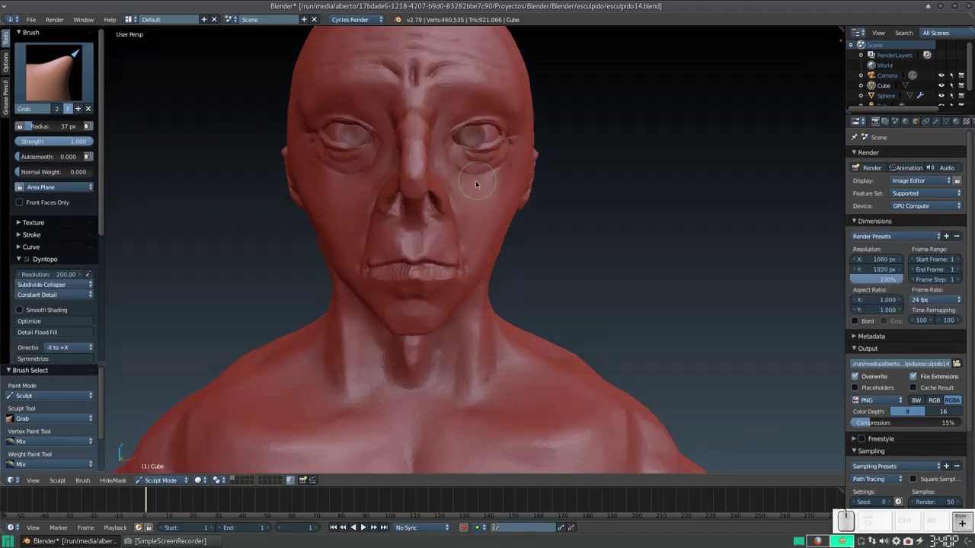
scroll(476, 177, "up", 2)
mouse_move(484, 184)
middle_mouse_down()
mouse_move(461, 252)
mouse_move(475, 257)
mouse_move(462, 262)
mouse_move(484, 280)
middle_mouse_up()
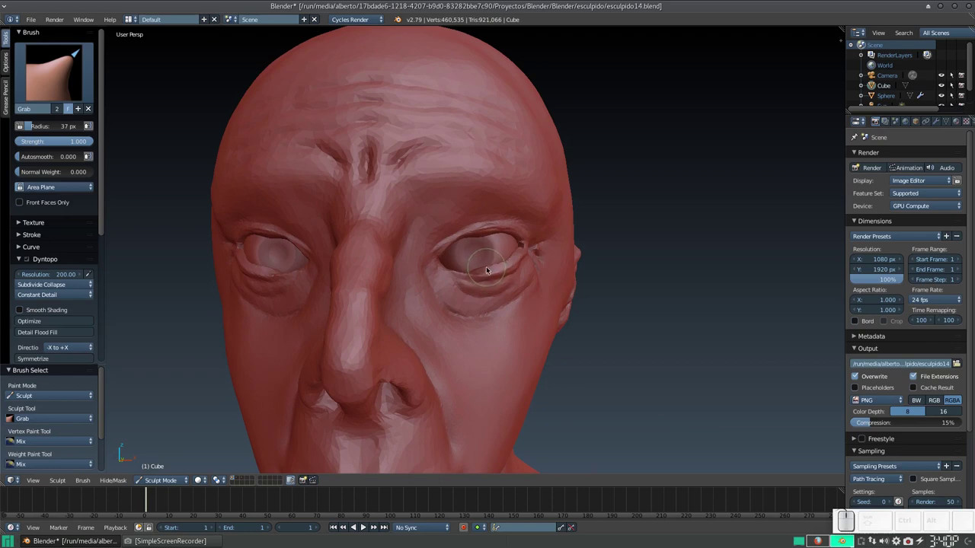
mouse_move(486, 270)
middle_mouse_down()
mouse_move(461, 261)
mouse_move(490, 275)
mouse_move(485, 170)
middle_mouse_up()
mouse_move(501, 238)
middle_mouse_down()
mouse_move(479, 255)
mouse_move(467, 250)
middle_mouse_up()
mouse_move(455, 304)
middle_mouse_down()
mouse_move(479, 336)
mouse_move(499, 338)
mouse_move(472, 297)
middle_mouse_up()
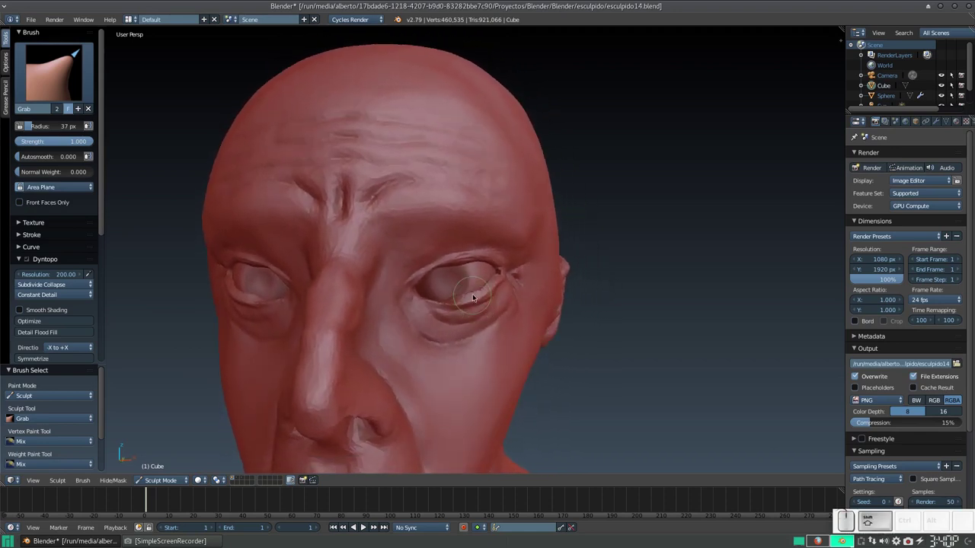
Add a small crease above the eye with a 22 px Crease brush, keeping strength 0.250
key("shift+c")
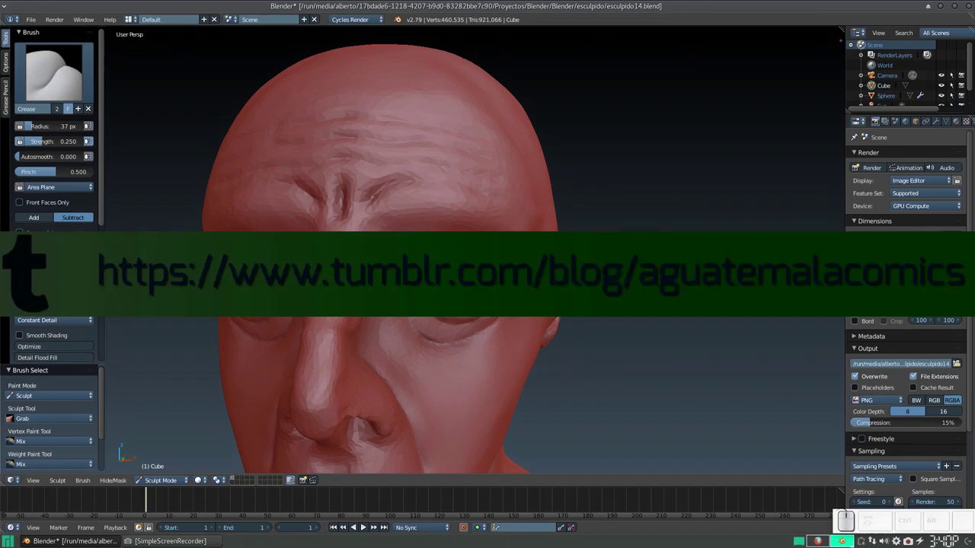
middle_click_drag(472, 297, 461, 295)
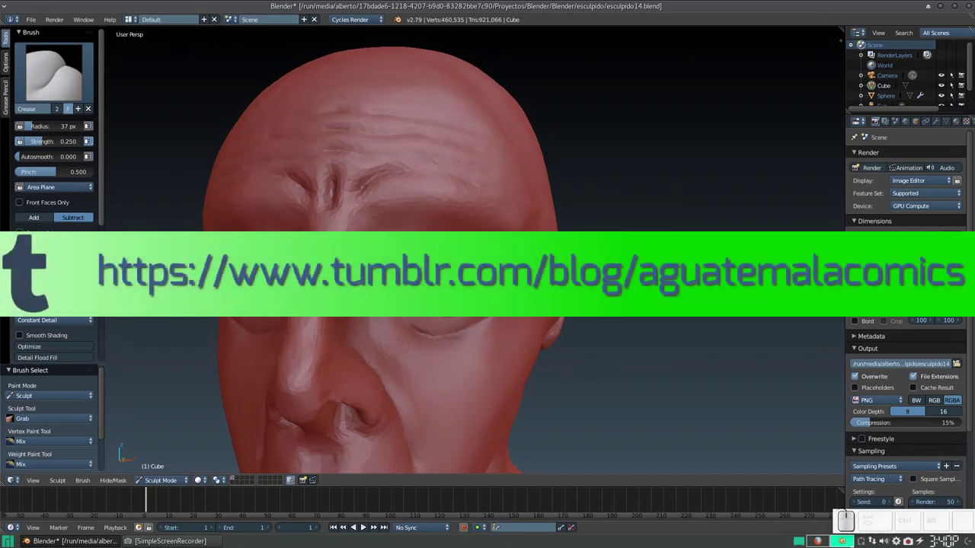
key("f")
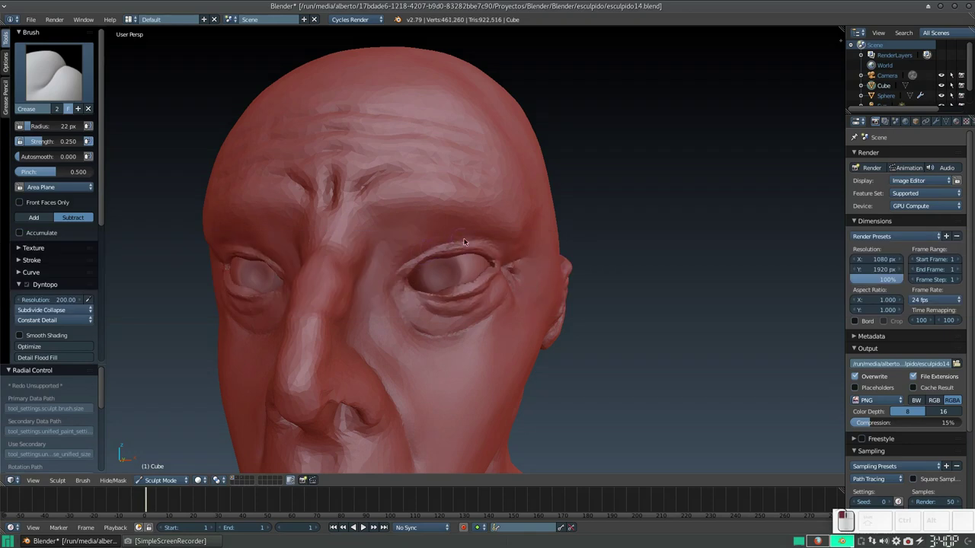
left_click(489, 248)
key("shift")
key("shift+f")
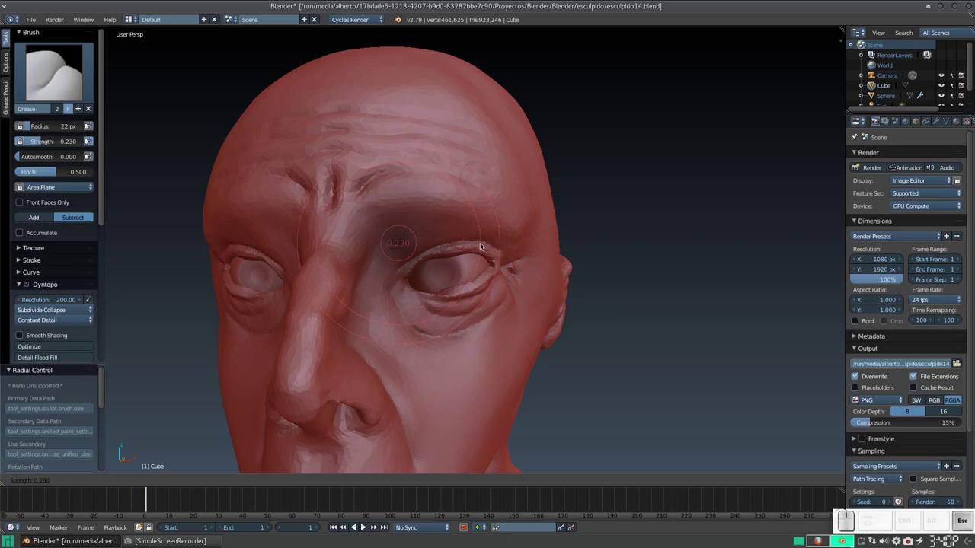
key("Escape")
Orbit the head through profile and enlarge the brush radius to 27 px
mouse_move(469, 239)
middle_mouse_down()
mouse_move(446, 229)
mouse_move(465, 226)
middle_mouse_up()
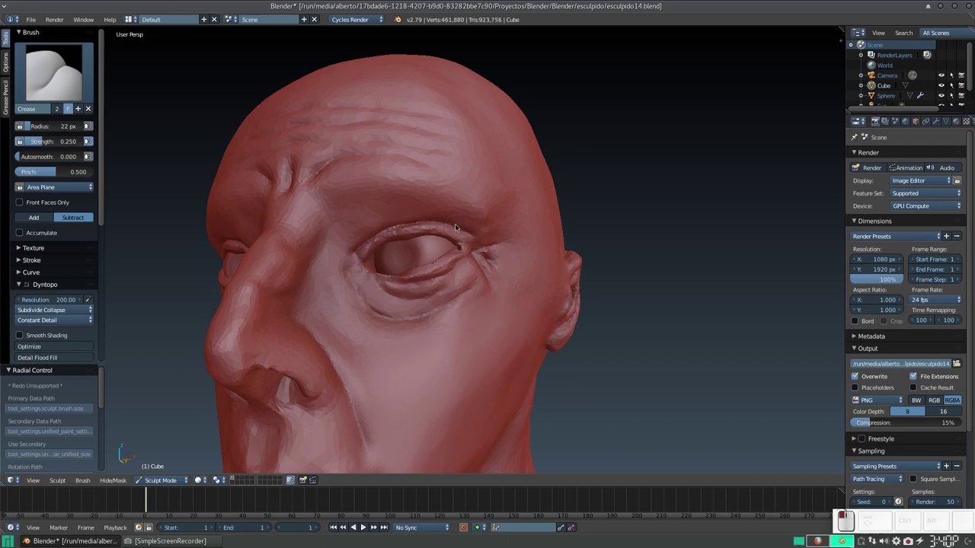
mouse_move(445, 220)
middle_mouse_down()
mouse_move(462, 211)
mouse_move(401, 271)
middle_mouse_up()
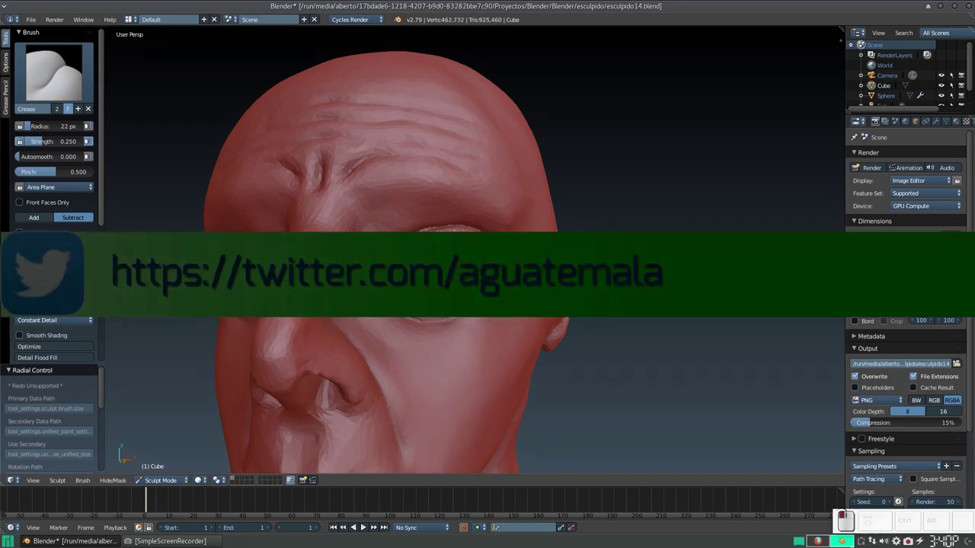
middle_click_drag(469, 285, 430, 284)
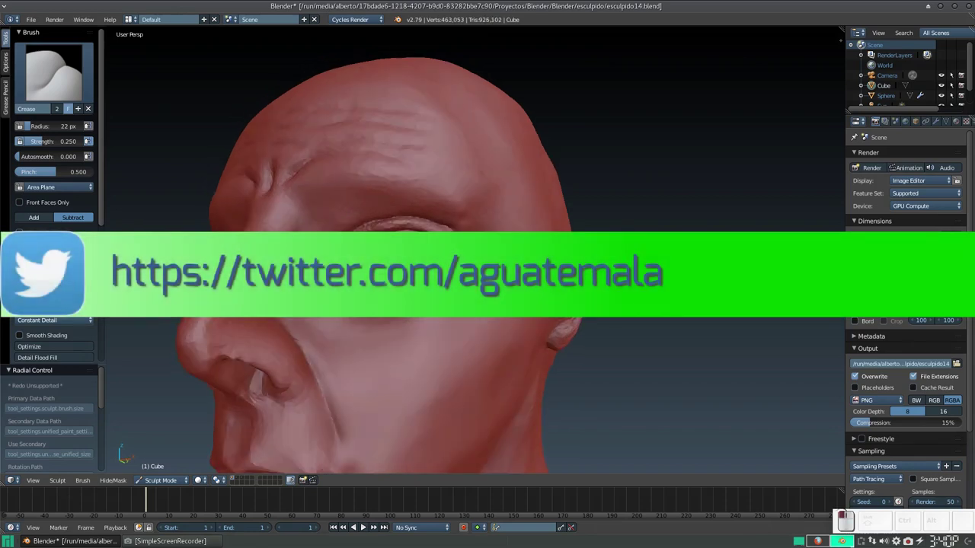
mouse_move(430, 283)
middle_mouse_down()
mouse_move(411, 283)
mouse_move(431, 263)
mouse_move(427, 278)
mouse_move(458, 279)
mouse_move(465, 270)
mouse_move(472, 279)
middle_mouse_up()
key("f")
left_click(515, 330)
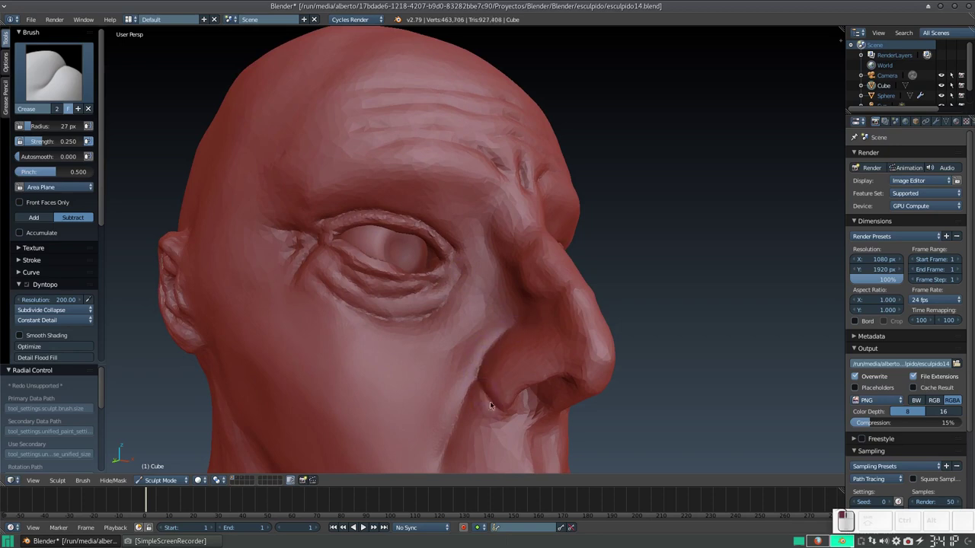
Inspect the mouth and face from three-quarter views, then make Smooth the active brush
mouse_move(462, 355)
middle_mouse_down()
mouse_move(432, 337)
mouse_move(485, 339)
middle_mouse_up()
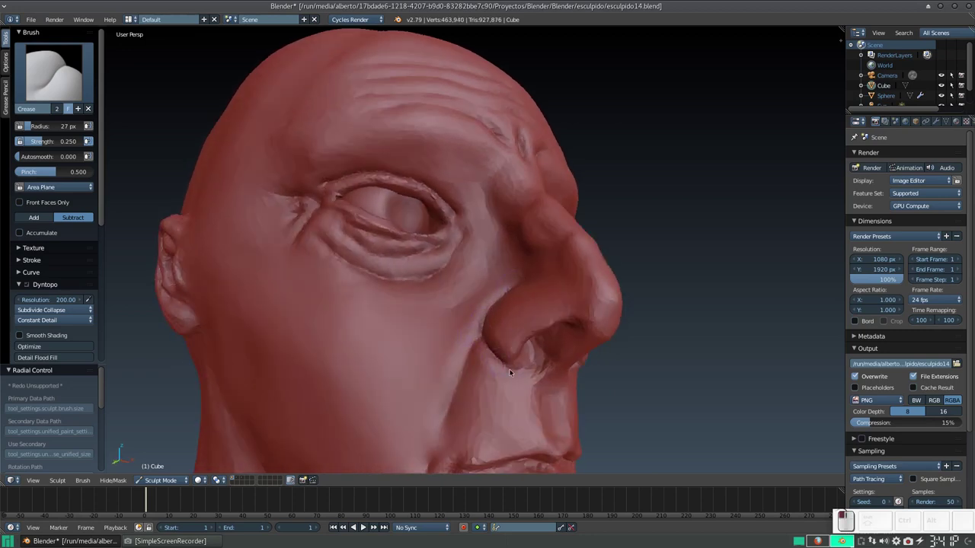
mouse_move(478, 335)
middle_mouse_down()
mouse_move(474, 364)
mouse_move(459, 300)
mouse_move(476, 275)
mouse_move(505, 268)
mouse_move(490, 243)
middle_mouse_up()
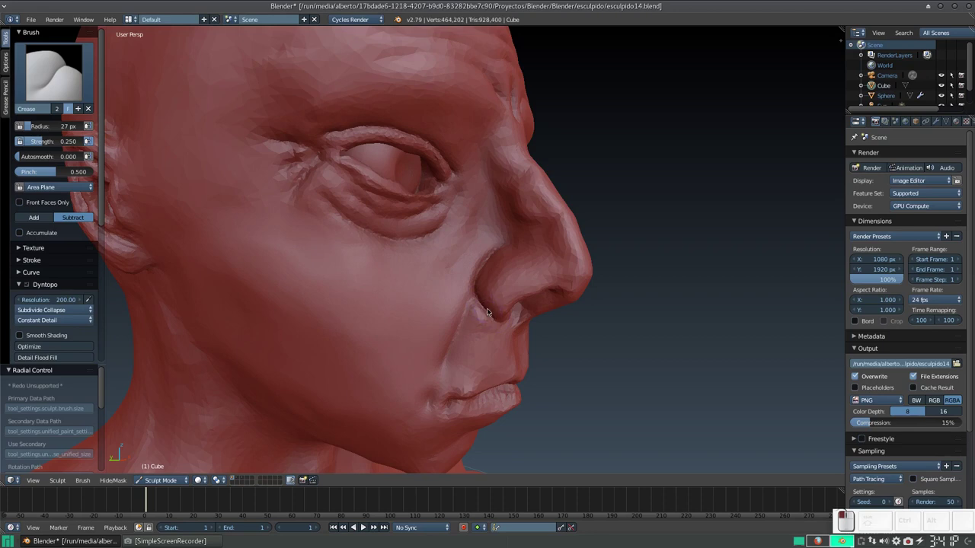
middle_click_drag(476, 307, 419, 275)
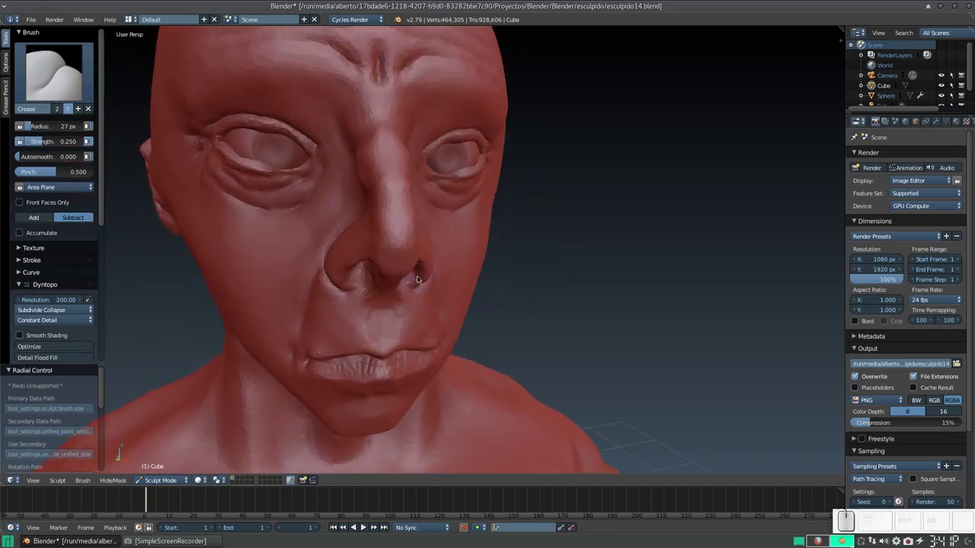
middle_click_drag(417, 277, 430, 268)
key("s")
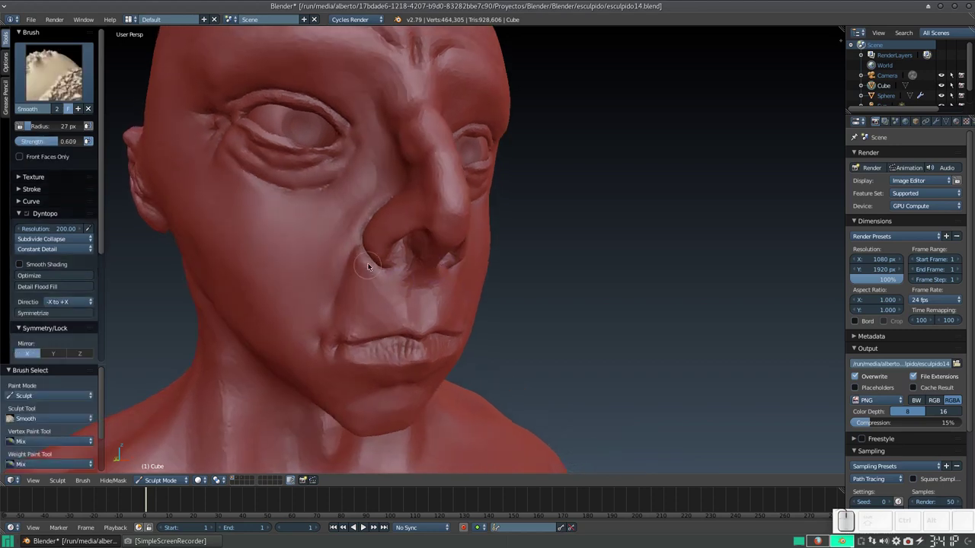
Soften the crease beside the left nostril and shrink the Smooth brush to 14 px
left_click_drag(366, 269, 376, 200)
key("f")
left_click(375, 204)
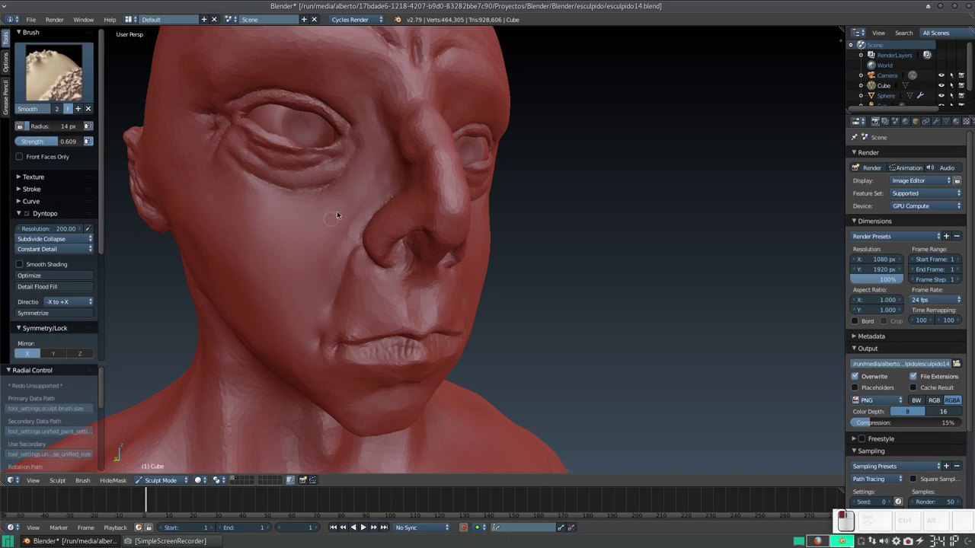
middle_click_drag(366, 172, 327, 198)
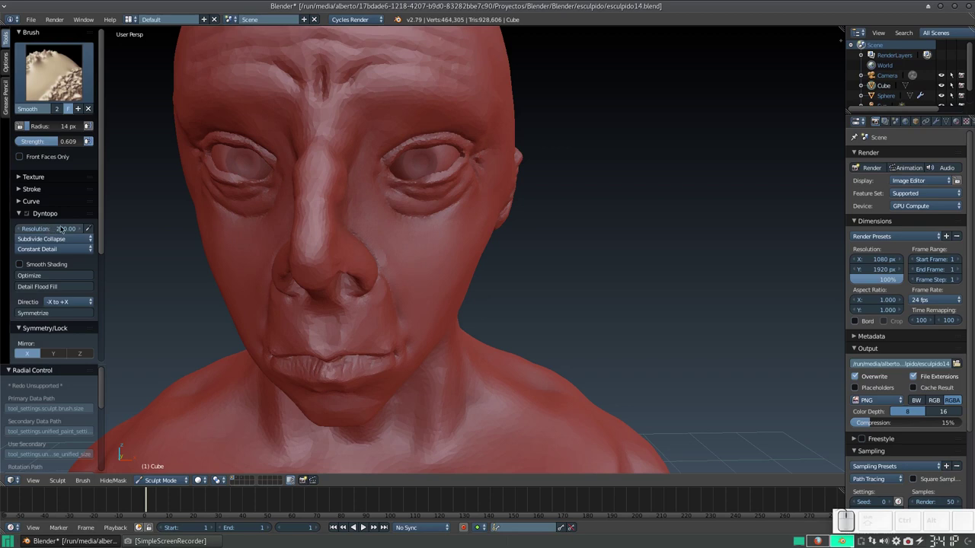
mouse_move(390, 228)
middle_mouse_down()
mouse_move(394, 347)
mouse_move(382, 259)
middle_mouse_up()
scroll(383, 258, "up", 2)
middle_click_drag(385, 261, 405, 278)
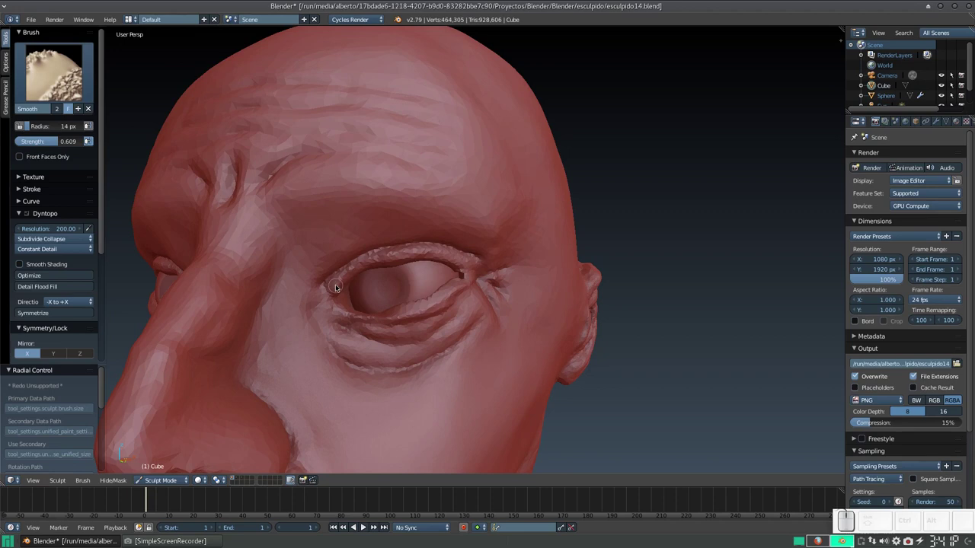
Smooth the upper eyelid, redoing one stroke, then switch to Clay Strips
left_click_drag(362, 268, 402, 250)
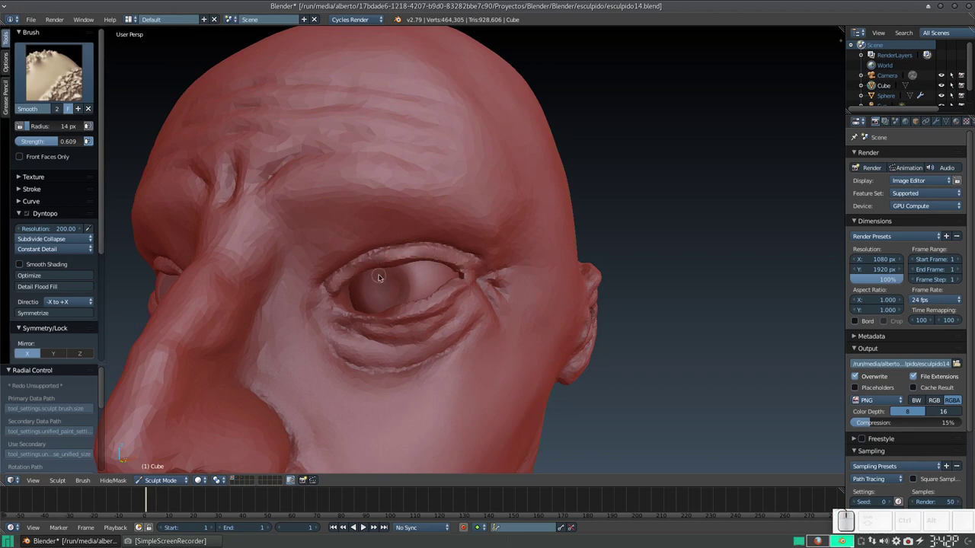
key("ctrl+z")
left_click_drag(379, 272, 373, 270)
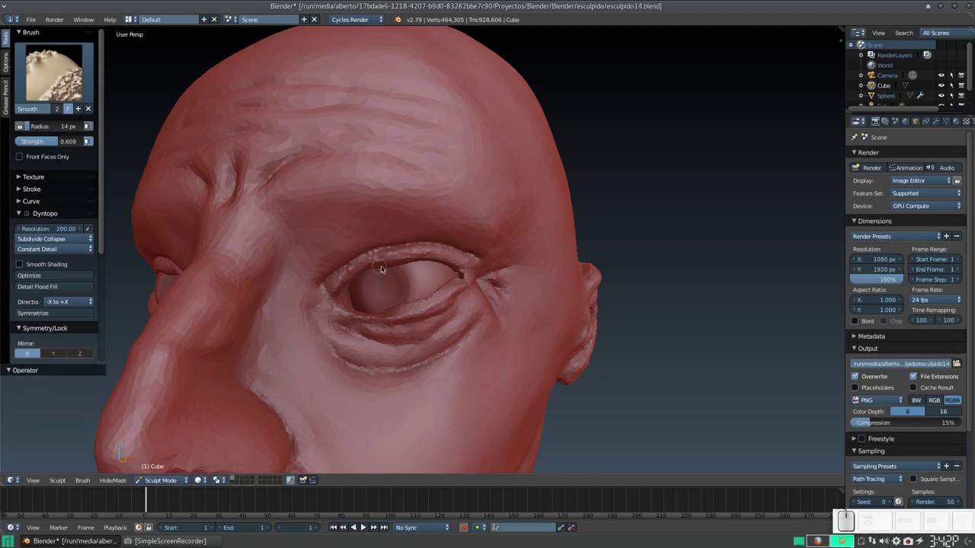
key("c")
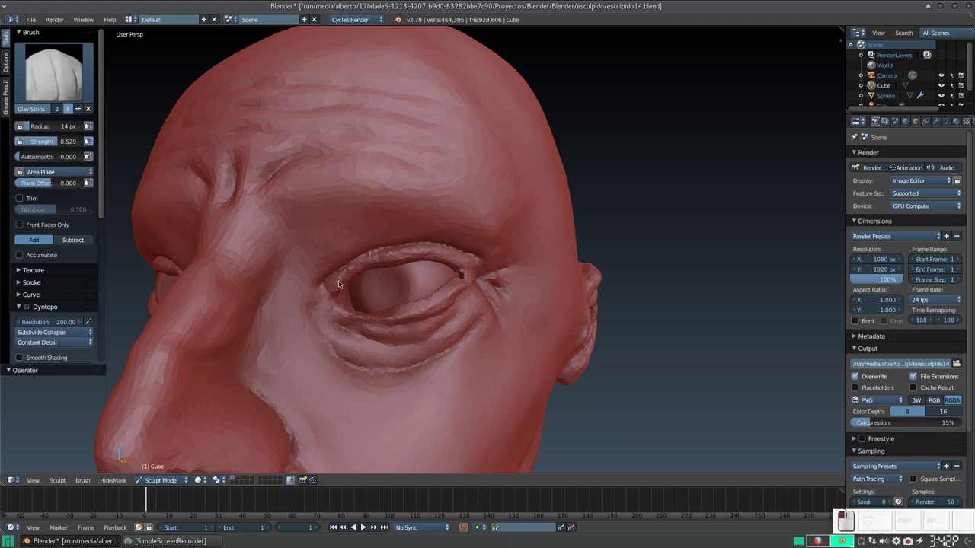
Thicken the upper eyelid fold and deepen the lower eyelid crease with Clay Strips strokes
mouse_move(408, 248)
left_mouse_down()
mouse_move(350, 276)
mouse_move(366, 266)
left_mouse_up()
mouse_move(449, 257)
left_mouse_down()
mouse_move(416, 256)
mouse_move(342, 281)
left_mouse_up()
mouse_move(430, 255)
left_mouse_down()
mouse_move(445, 260)
mouse_move(412, 261)
mouse_move(462, 259)
mouse_move(358, 268)
left_mouse_up()
mouse_move(387, 309)
left_mouse_down()
mouse_move(445, 299)
mouse_move(430, 298)
mouse_move(446, 290)
left_mouse_up()
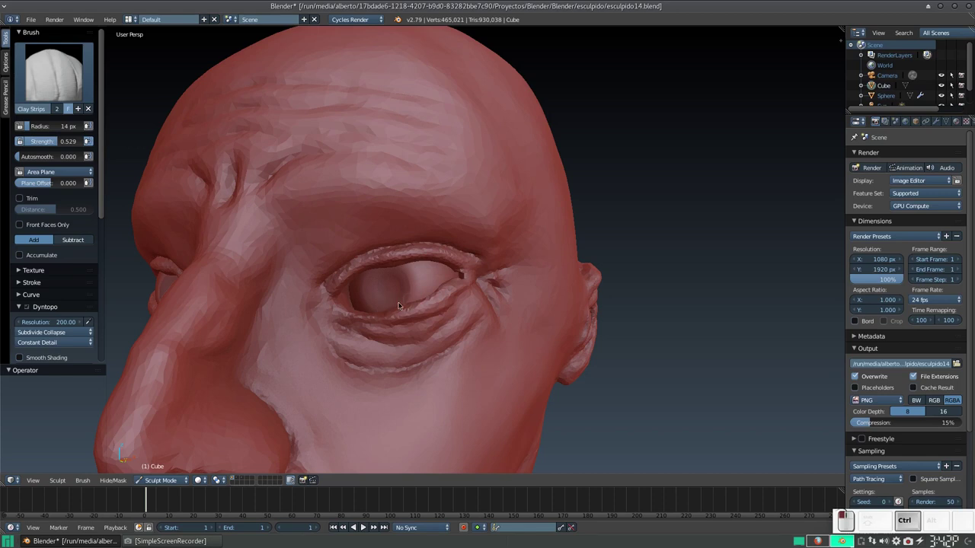
middle_click_drag(398, 305, 405, 306)
left_click_drag(404, 306, 418, 326, "ctrl")
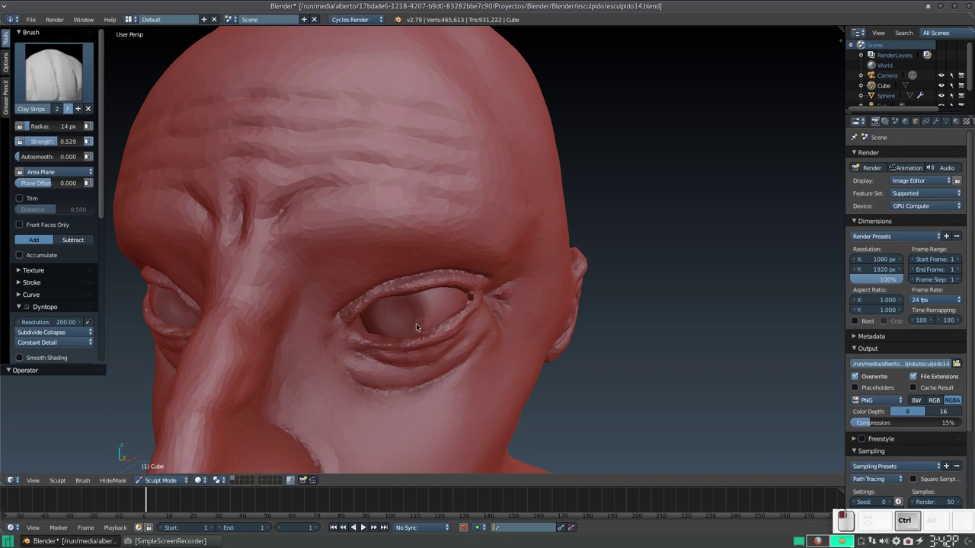
middle_click_drag(415, 322, 420, 337)
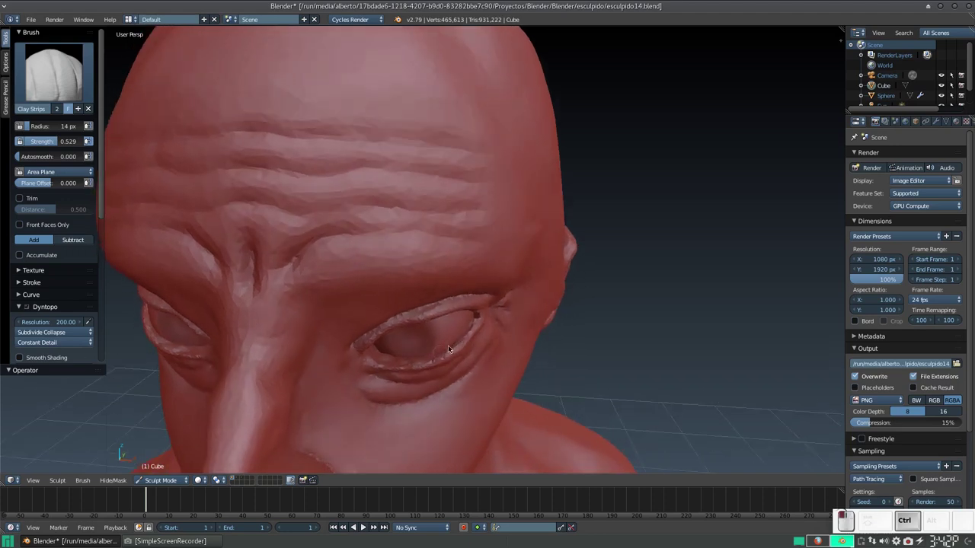
left_click_drag(437, 350, 399, 361)
mouse_move(439, 332)
middle_mouse_down()
mouse_move(397, 303)
mouse_move(416, 314)
middle_mouse_up()
Switch to Smooth at 10 px and sweep the upper eyelid from inner to outer corner
key("s")
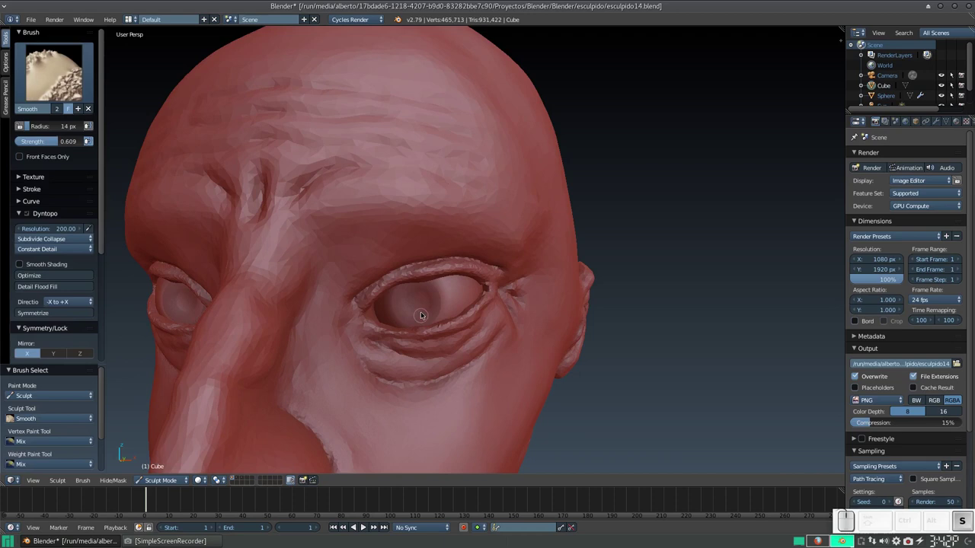
key("f")
left_click(362, 303)
mouse_move(371, 296)
left_mouse_down()
mouse_move(474, 270)
mouse_move(493, 288)
mouse_move(488, 303)
left_mouse_up()
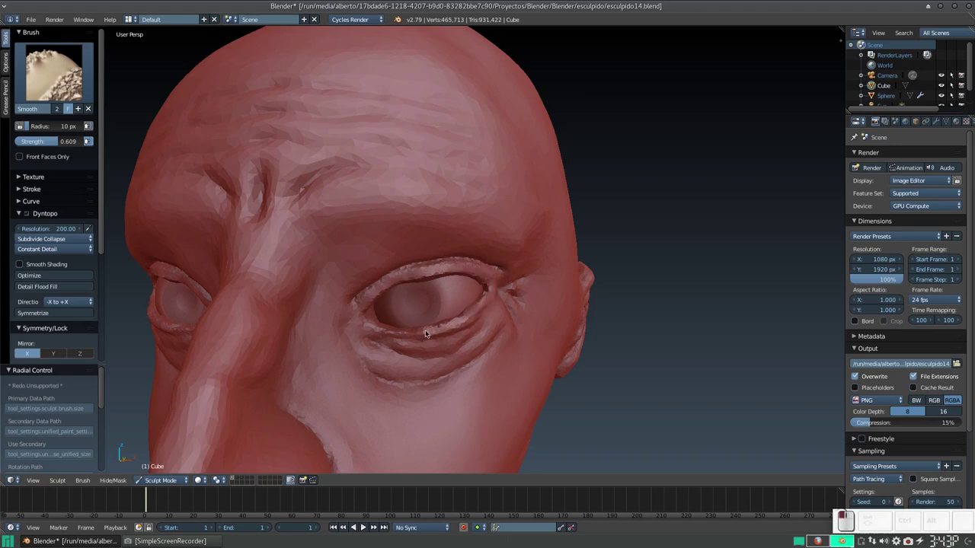
Re-smooth the upper eyelid corner to corner from several angles, undoing the final stroke
middle_click_drag(365, 335, 399, 366)
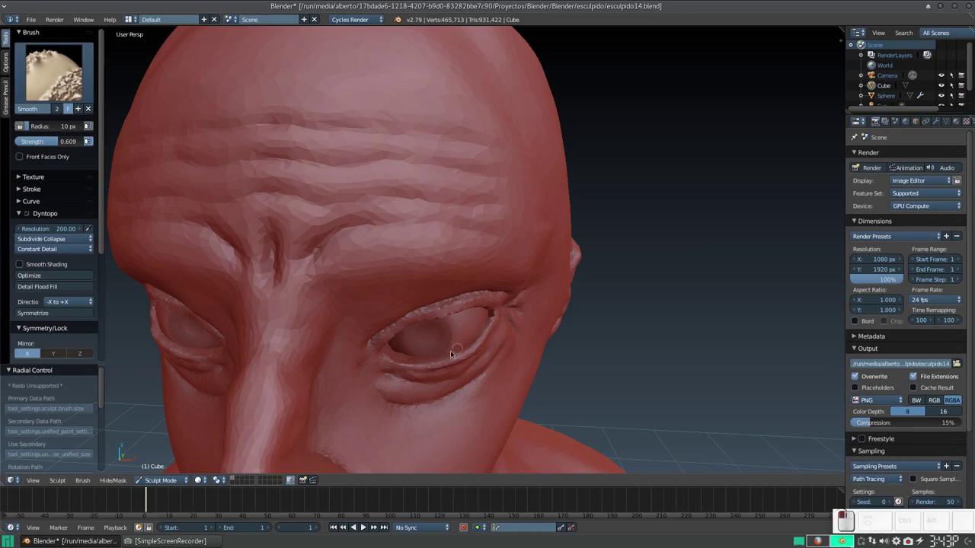
middle_click_drag(391, 351, 345, 222)
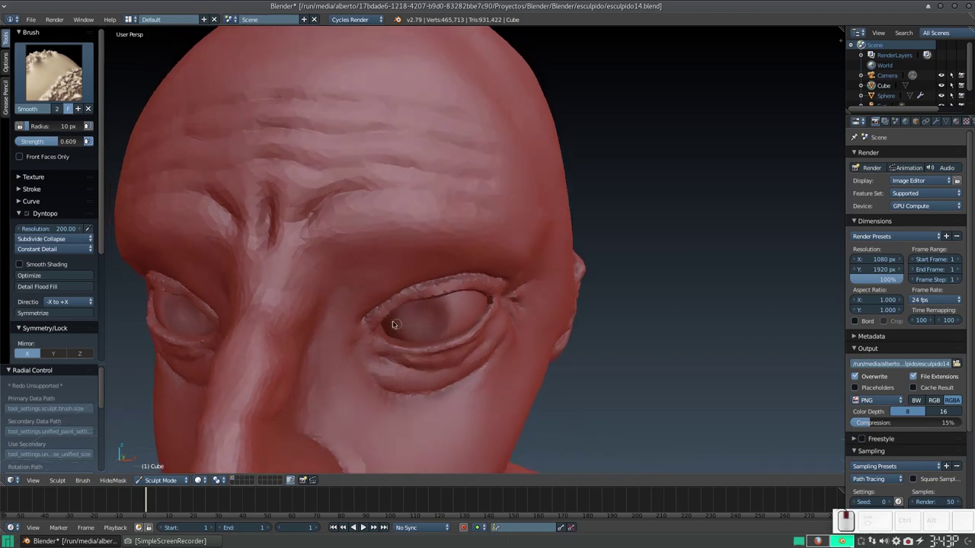
mouse_move(344, 222)
left_mouse_down()
mouse_move(434, 202)
mouse_move(417, 209)
left_mouse_up()
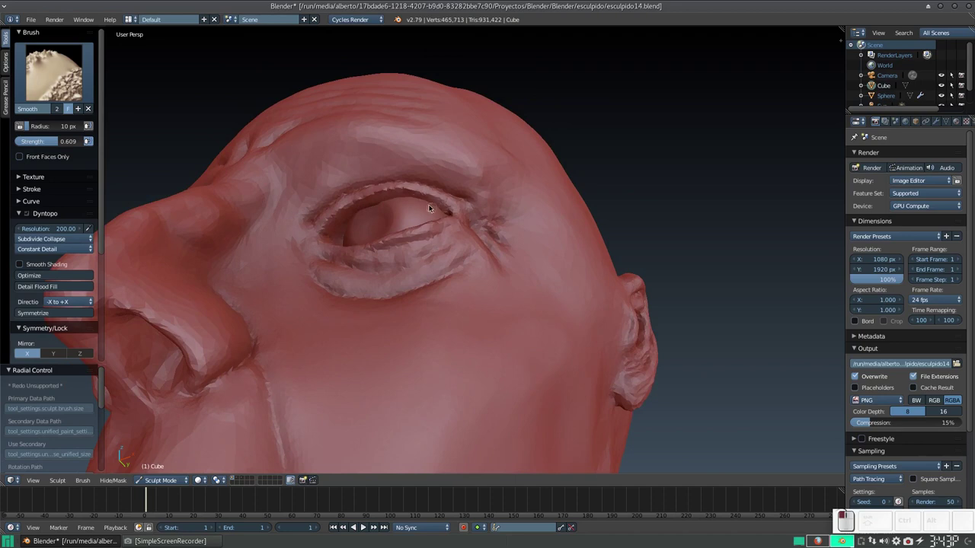
middle_click_drag(412, 193, 352, 257)
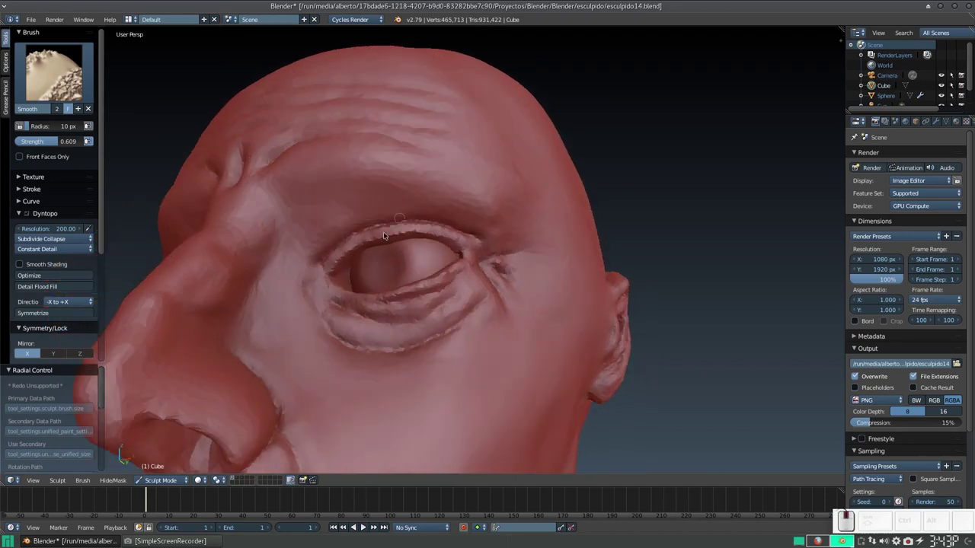
mouse_move(343, 256)
left_mouse_down()
mouse_move(377, 236)
mouse_move(462, 242)
left_mouse_up()
mouse_move(461, 242)
middle_mouse_down()
mouse_move(455, 267)
mouse_move(446, 266)
mouse_move(473, 251)
mouse_move(397, 238)
mouse_move(369, 261)
mouse_move(352, 250)
middle_mouse_up()
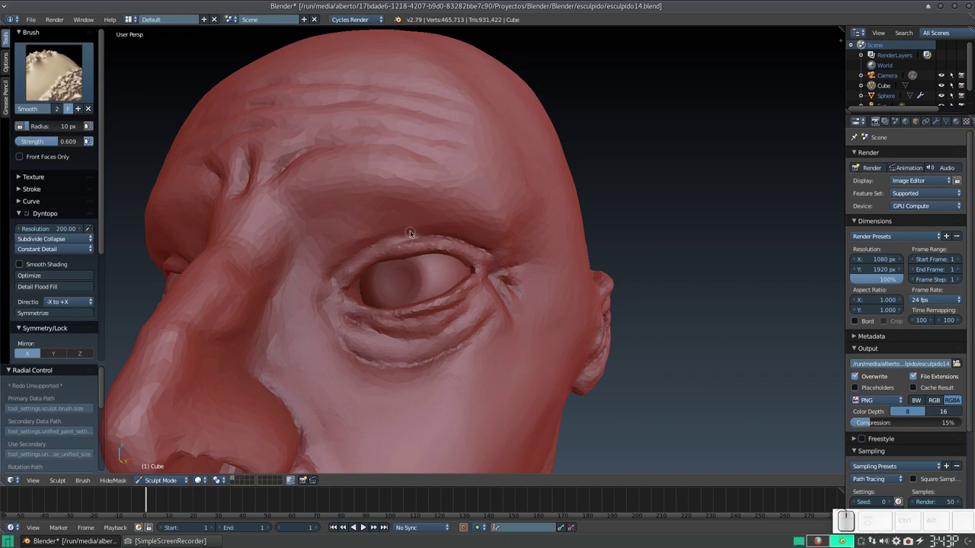
key("ctrl+z")
key("ctrl+z")
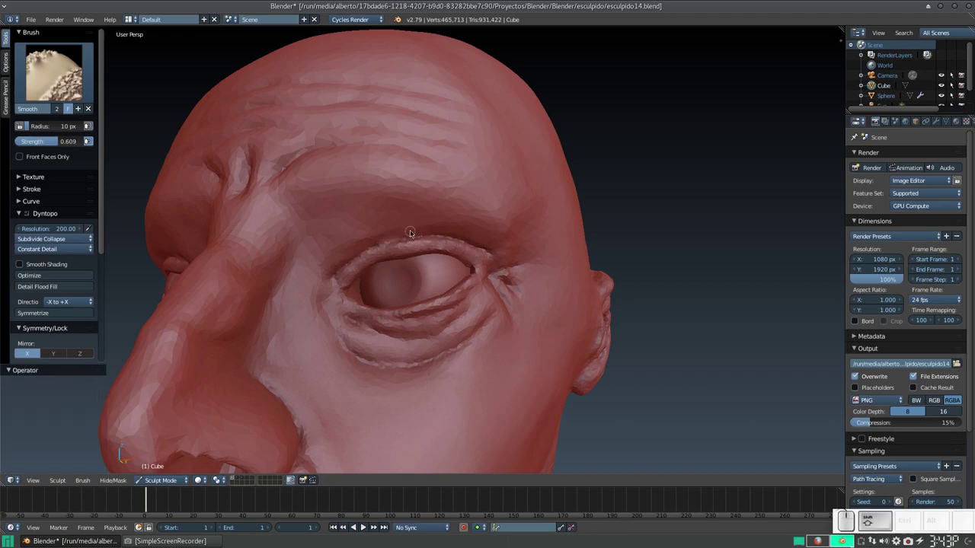
key("shift+f")
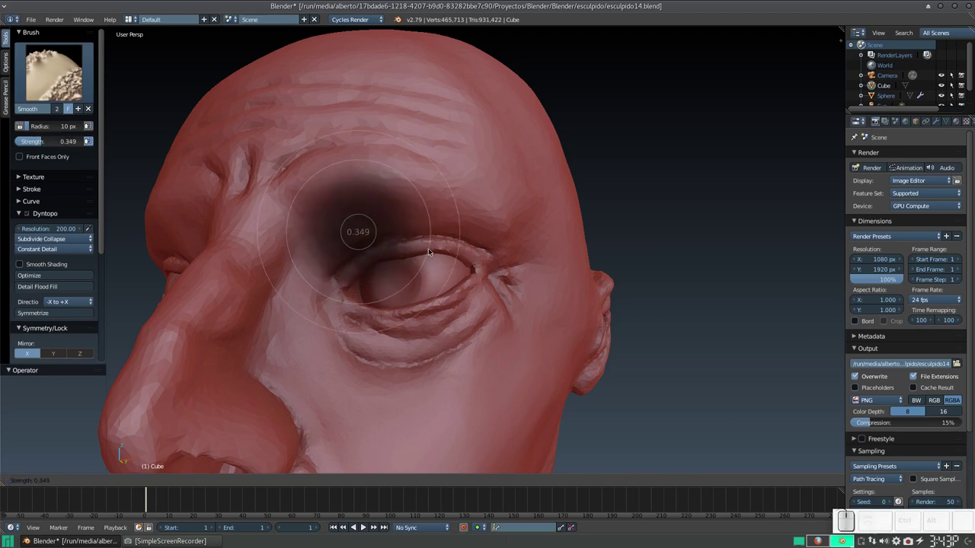
Lightly smooth the upper eyelid ridge toward both corners at strength 0.283
left_click(367, 247)
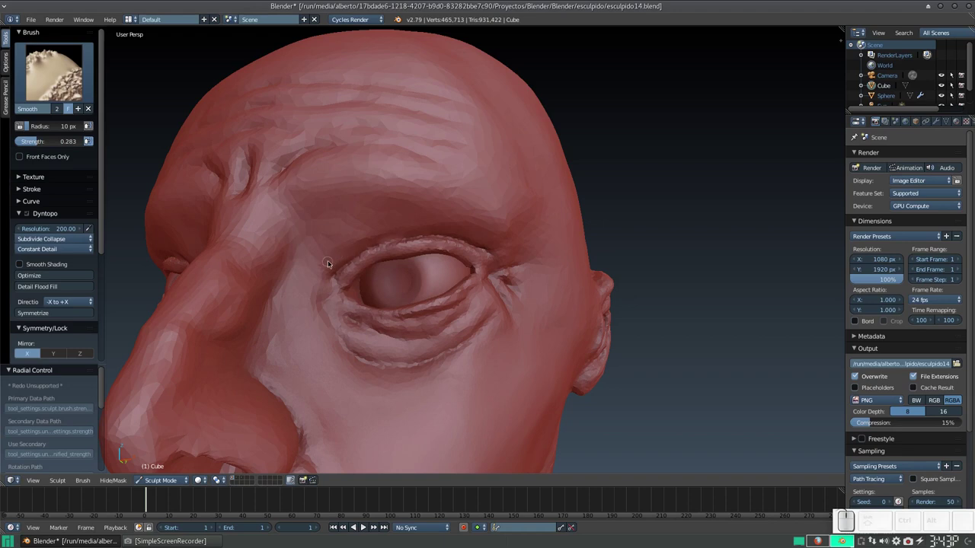
left_click_drag(350, 271, 352, 266)
left_click_drag(484, 248, 356, 256)
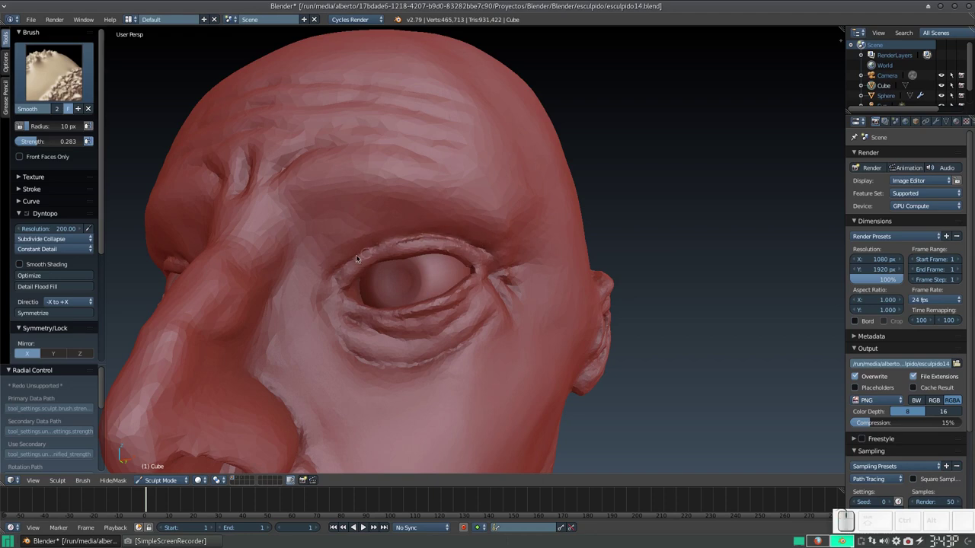
left_click_drag(479, 247, 399, 243)
mouse_move(406, 244)
middle_mouse_down()
mouse_move(424, 275)
mouse_move(465, 224)
middle_mouse_up()
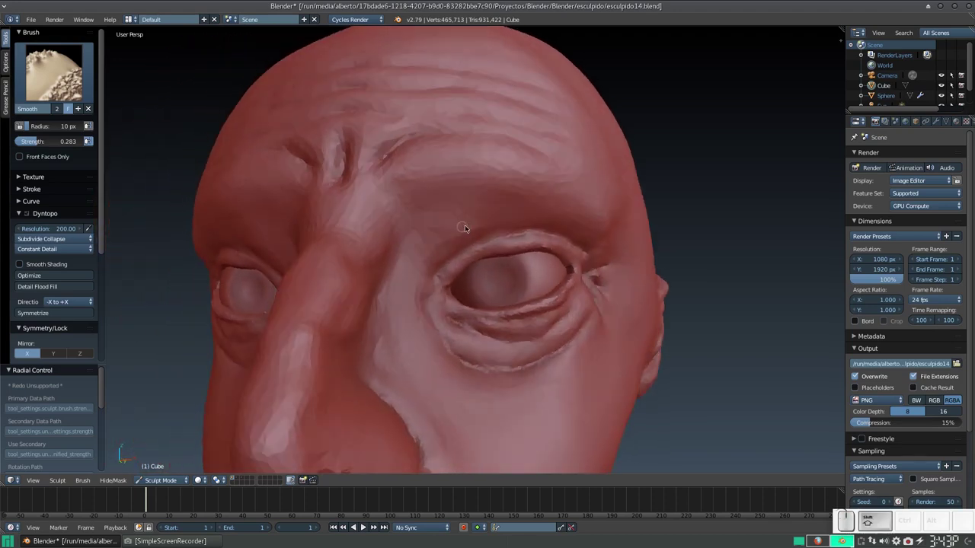
Enlarge the Smooth brush radius to 24 px and view the head in profile
key("f")
left_click(438, 244)
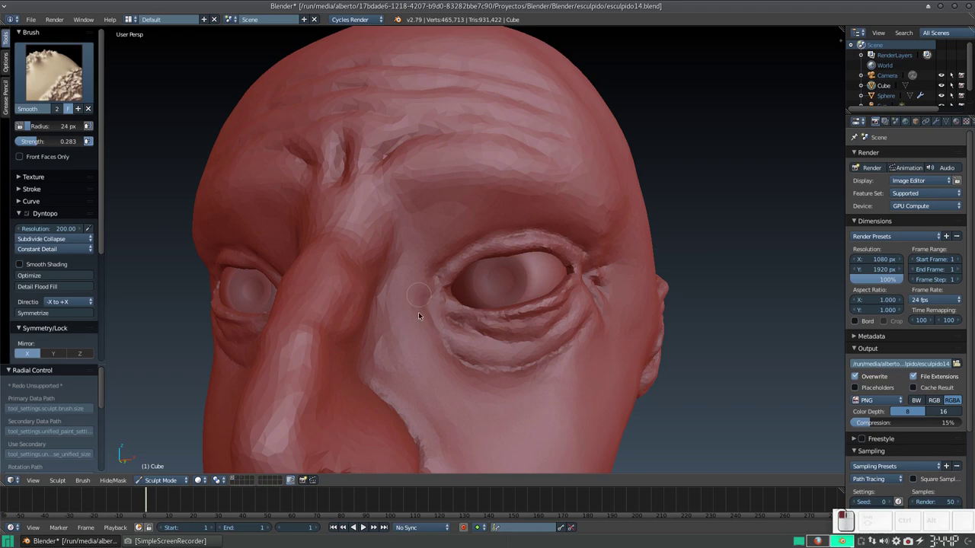
mouse_move(415, 320)
middle_mouse_down()
mouse_move(392, 346)
mouse_move(366, 337)
mouse_move(406, 233)
mouse_move(404, 246)
mouse_move(435, 233)
middle_mouse_up()
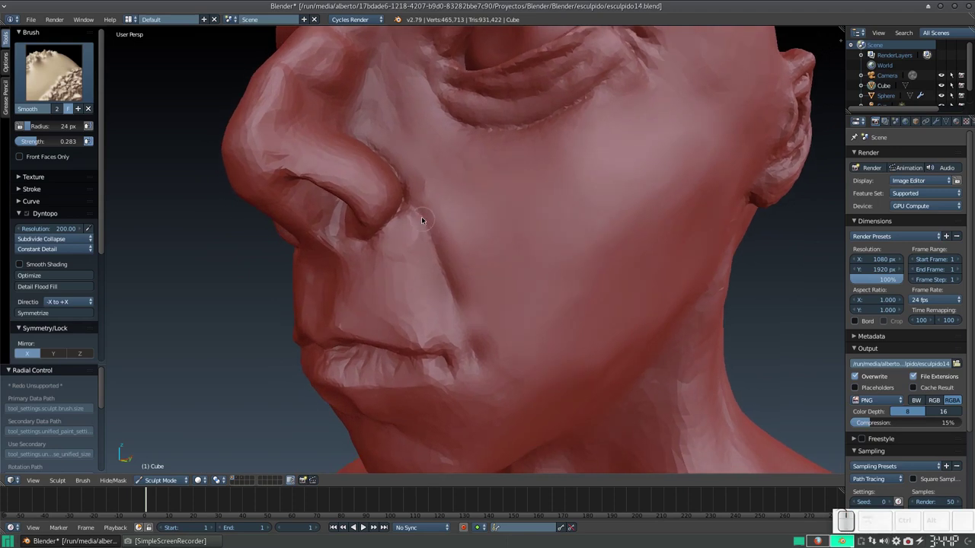
Raise Smooth strength to 0.700 and soften the skin beside the nose
left_click_drag(419, 221, 457, 300)
key("ctrl+z")
key("ctrl+z")
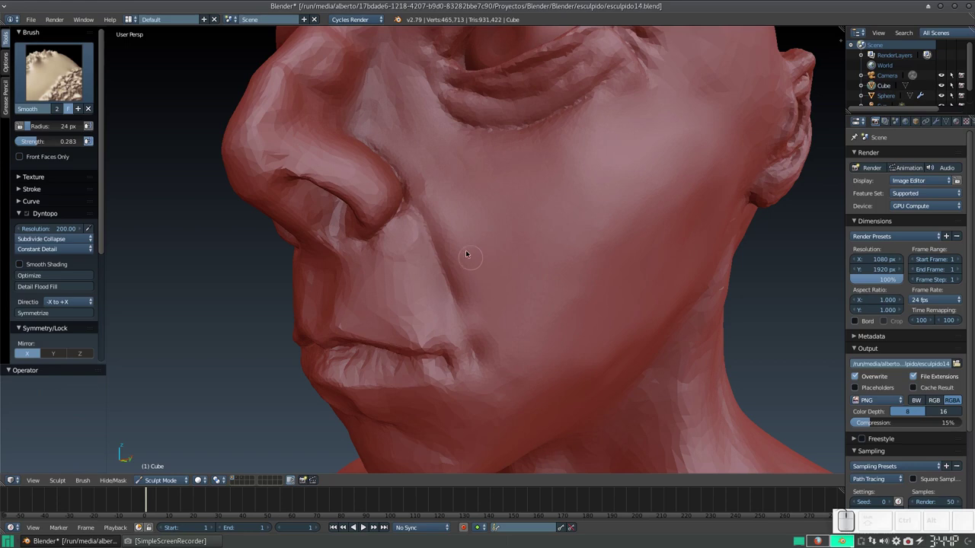
mouse_move(449, 225)
middle_mouse_down()
mouse_move(446, 233)
mouse_move(441, 216)
middle_mouse_up()
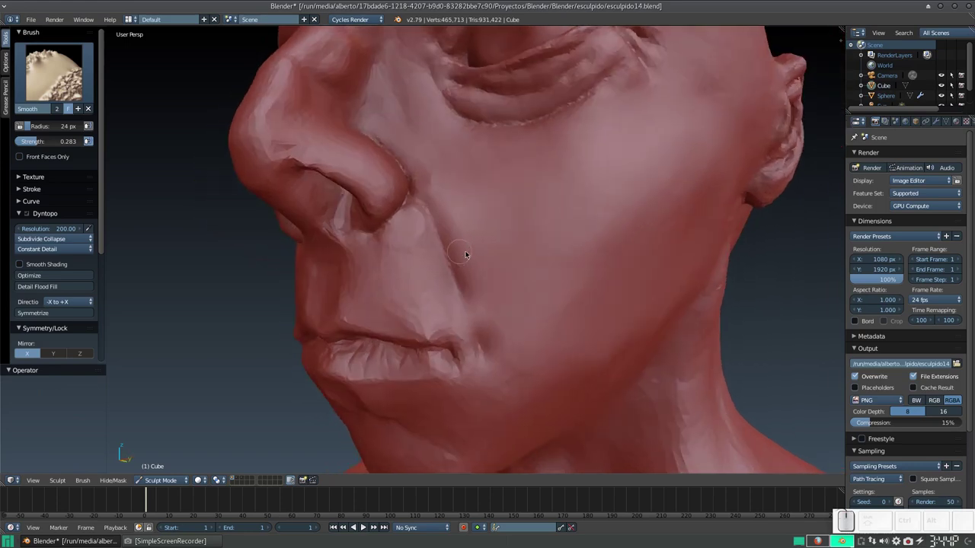
key("shift+f")
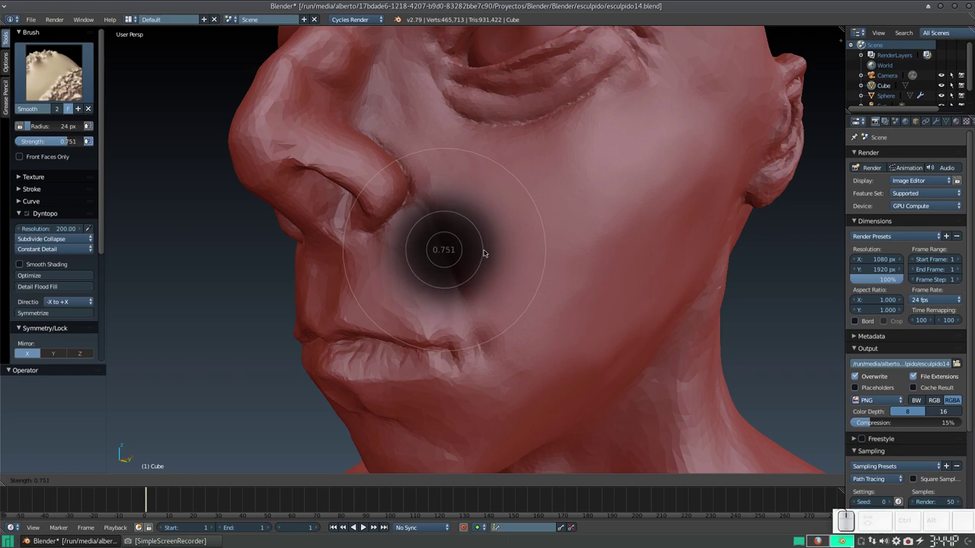
left_click(487, 255)
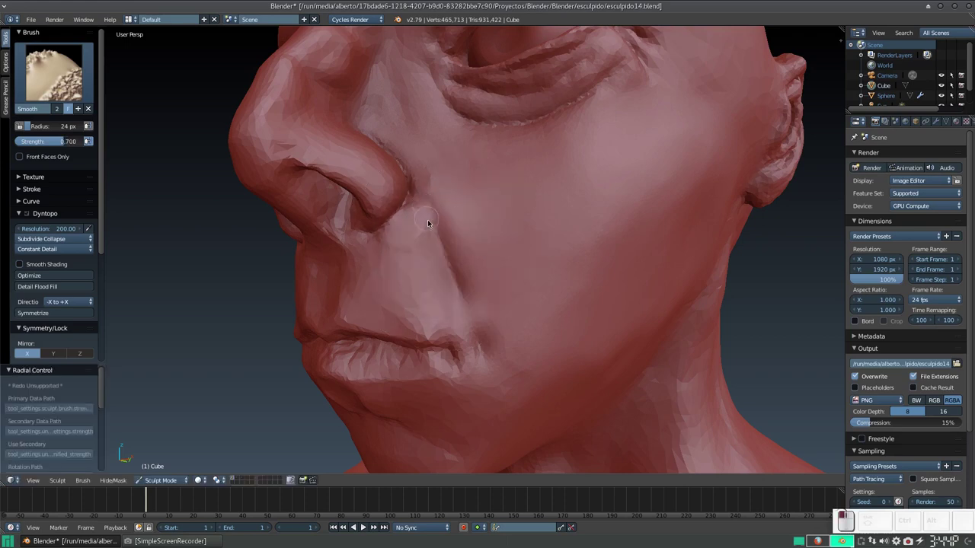
mouse_move(498, 248)
middle_mouse_down()
mouse_move(490, 257)
mouse_move(498, 246)
middle_mouse_up()
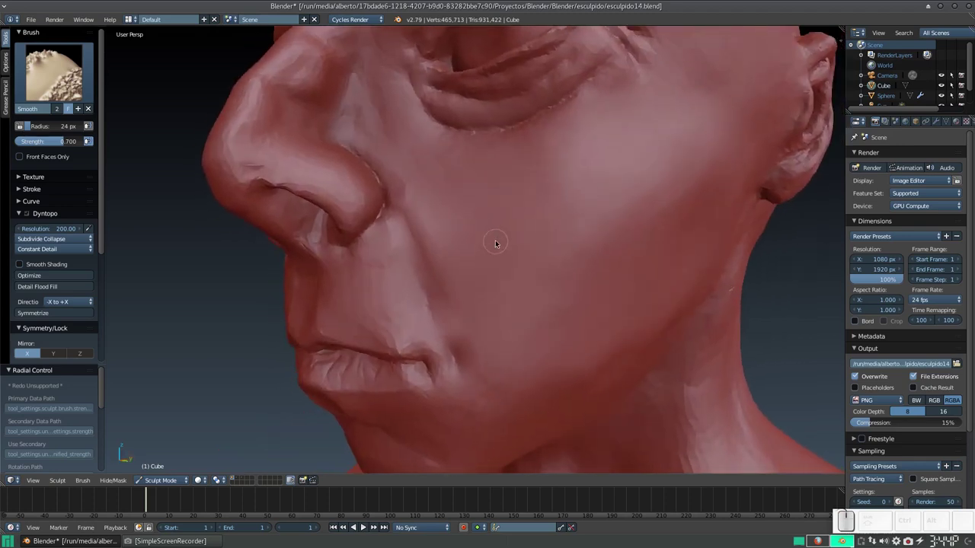
left_click(496, 242)
mouse_move(496, 242)
middle_mouse_down()
mouse_move(511, 254)
mouse_move(447, 200)
middle_mouse_up()
Smooth the skin above the upper lip and just below the nose, then pick Clay Strips
mouse_move(472, 244)
middle_mouse_down()
mouse_move(435, 246)
mouse_move(395, 265)
middle_mouse_up()
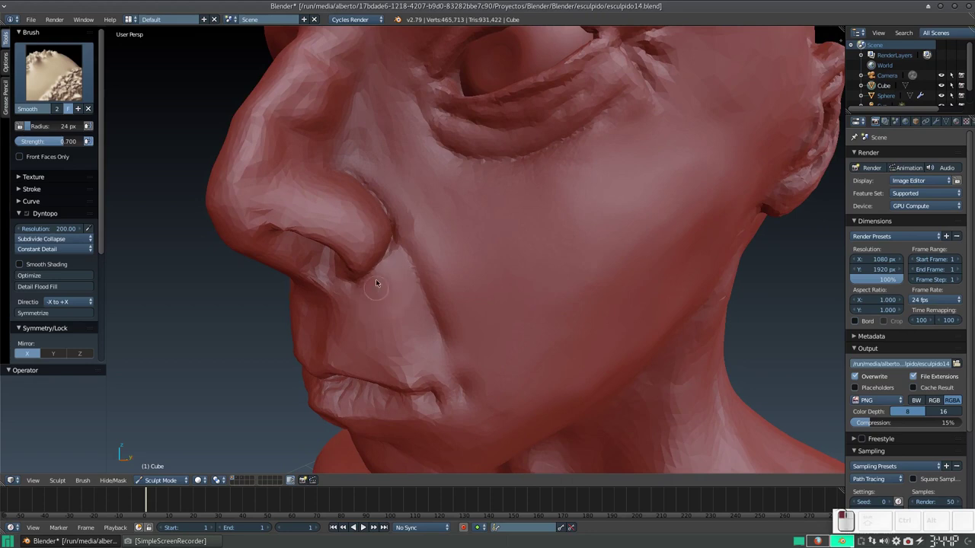
mouse_move(396, 312)
middle_mouse_down()
mouse_move(412, 280)
mouse_move(483, 268)
middle_mouse_up()
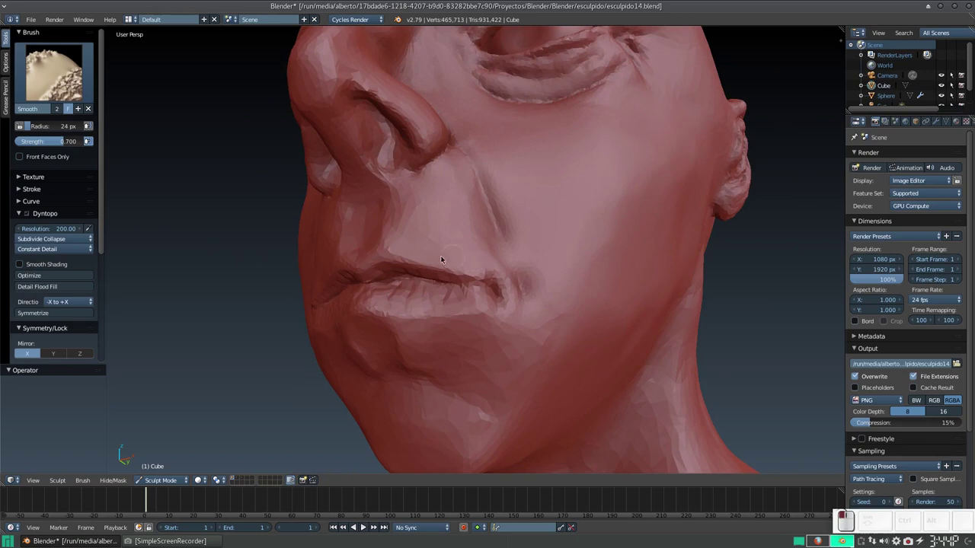
mouse_move(408, 238)
middle_mouse_down()
mouse_move(447, 233)
mouse_move(475, 207)
middle_mouse_up()
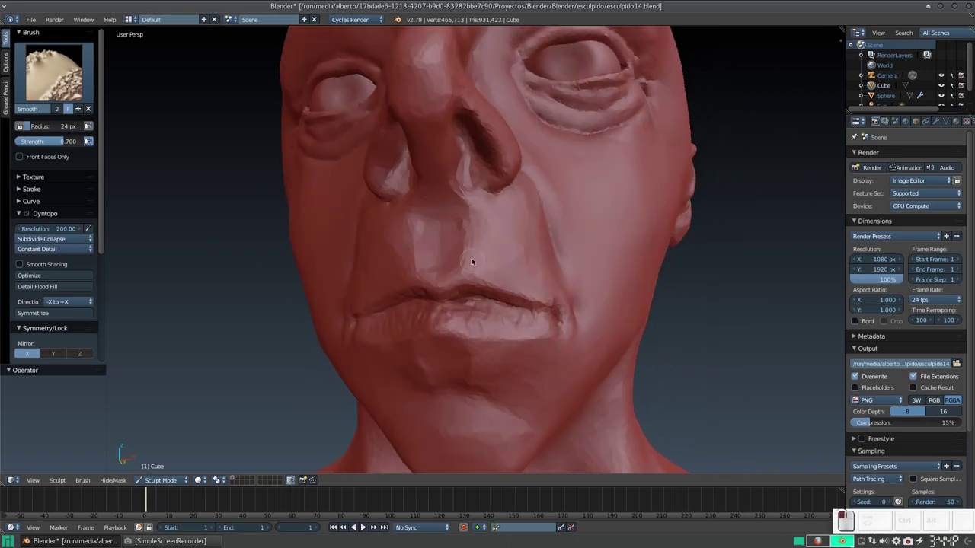
left_click_drag(502, 272, 480, 271)
key("ctrl+z")
left_click_drag(471, 272, 496, 272)
left_click_drag(453, 224, 438, 230)
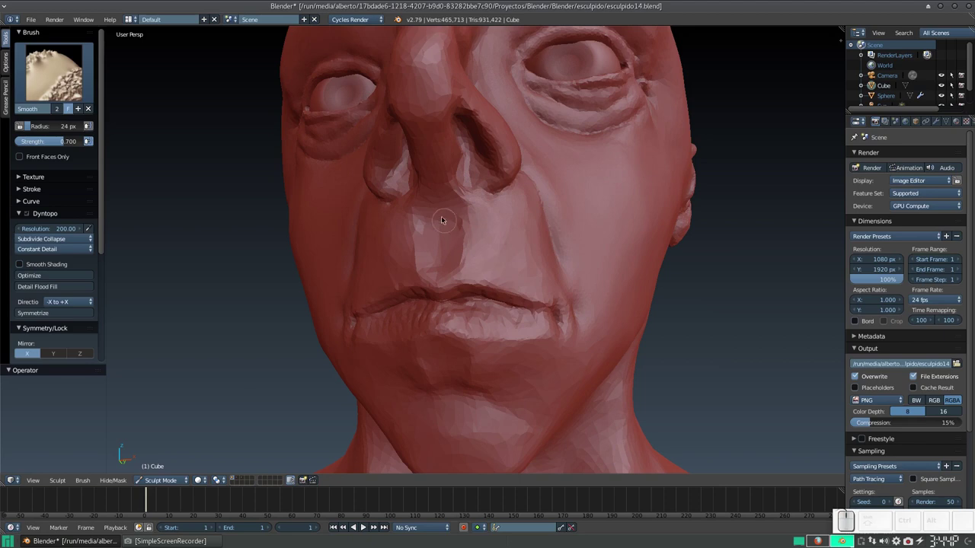
middle_click_drag(469, 246, 463, 226)
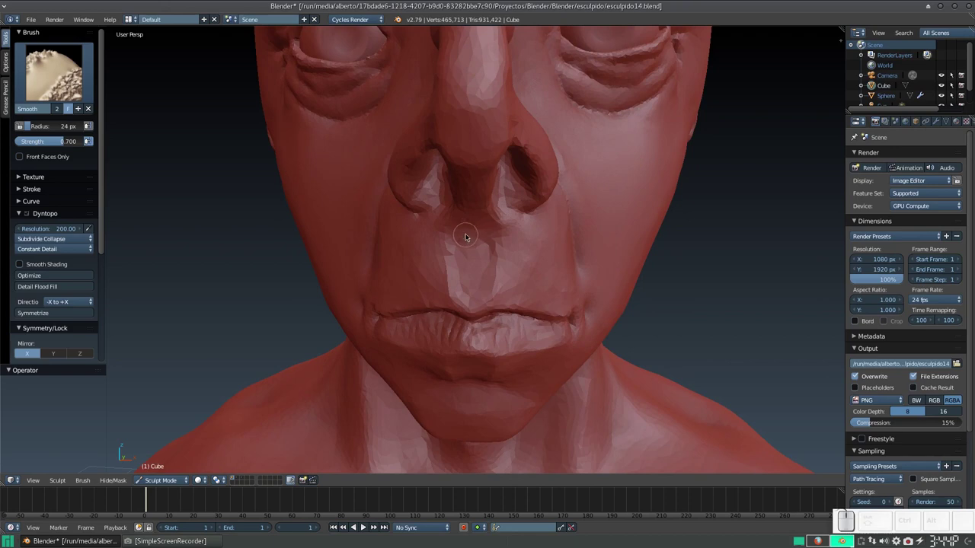
key("c")
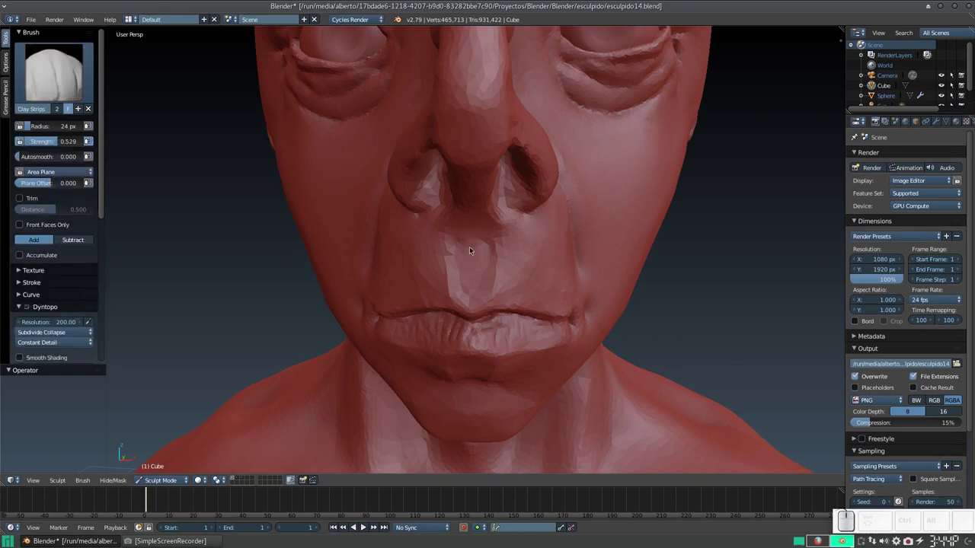
Carve a small groove above the upper lip with Clay Strips, then soften it with Smooth
left_click_drag(472, 244, 466, 287, "ctrl")
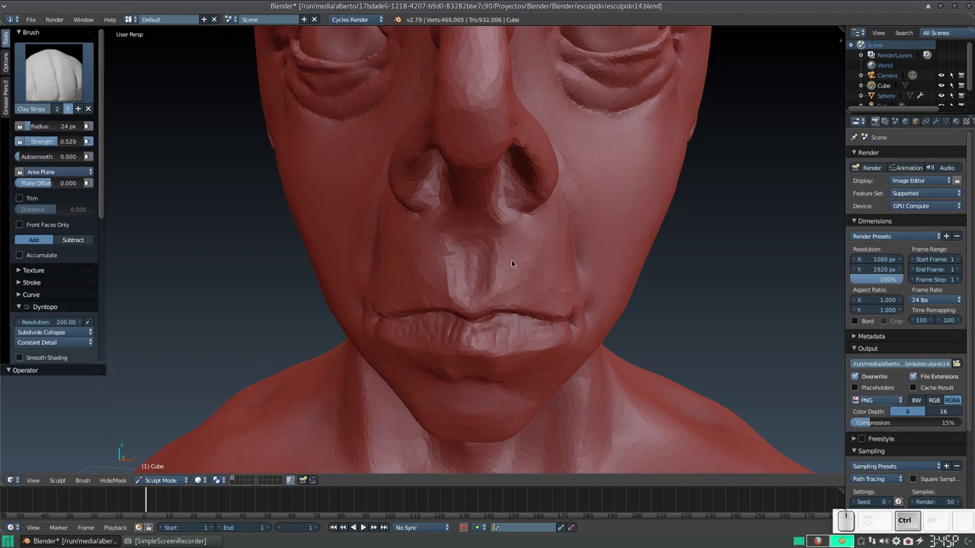
left_click_drag(504, 244, 516, 282, "ctrl")
mouse_move(464, 287)
left_mouse_down("ctrl")
mouse_move(479, 271)
mouse_move(468, 250)
left_mouse_up("ctrl")
key("s")
left_click_drag(476, 297, 478, 284)
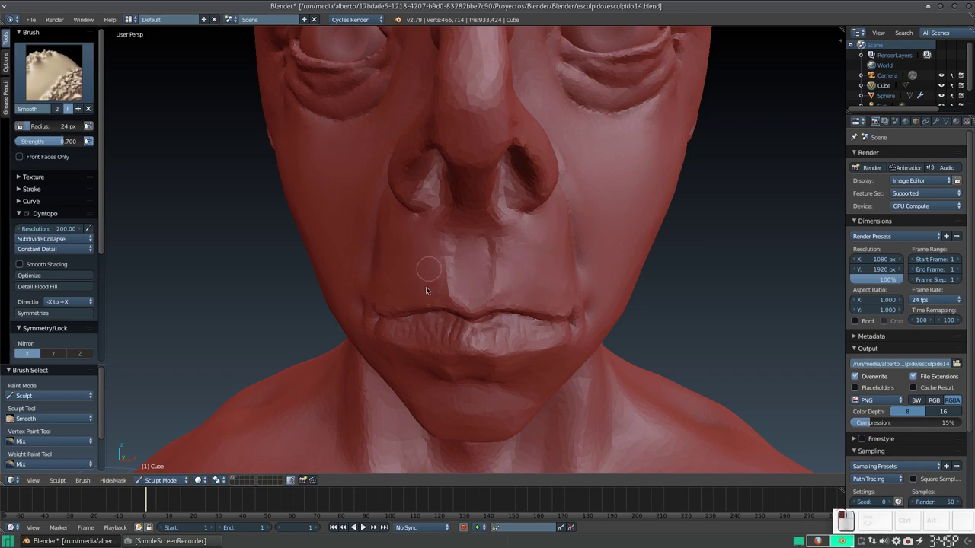
mouse_move(386, 294)
middle_mouse_down()
mouse_move(396, 238)
mouse_move(404, 256)
mouse_move(506, 265)
mouse_move(466, 248)
mouse_move(464, 265)
middle_mouse_up()
Set the brush to 28 px, switch to Grab, and pull up the upper-lip centre
key("f")
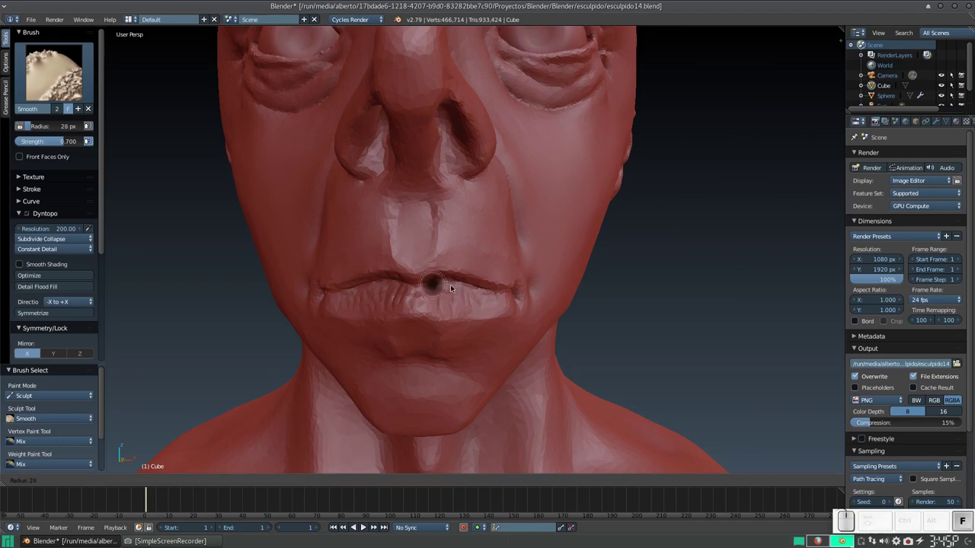
left_click(460, 292)
key("g")
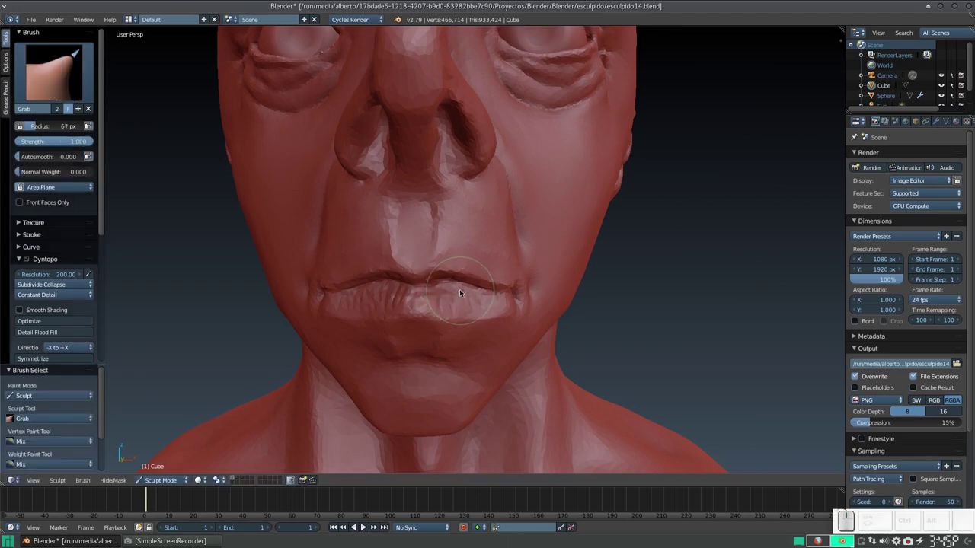
mouse_move(462, 287)
middle_mouse_down()
mouse_move(457, 278)
mouse_move(407, 283)
mouse_move(460, 262)
mouse_move(461, 275)
mouse_move(455, 268)
middle_mouse_up()
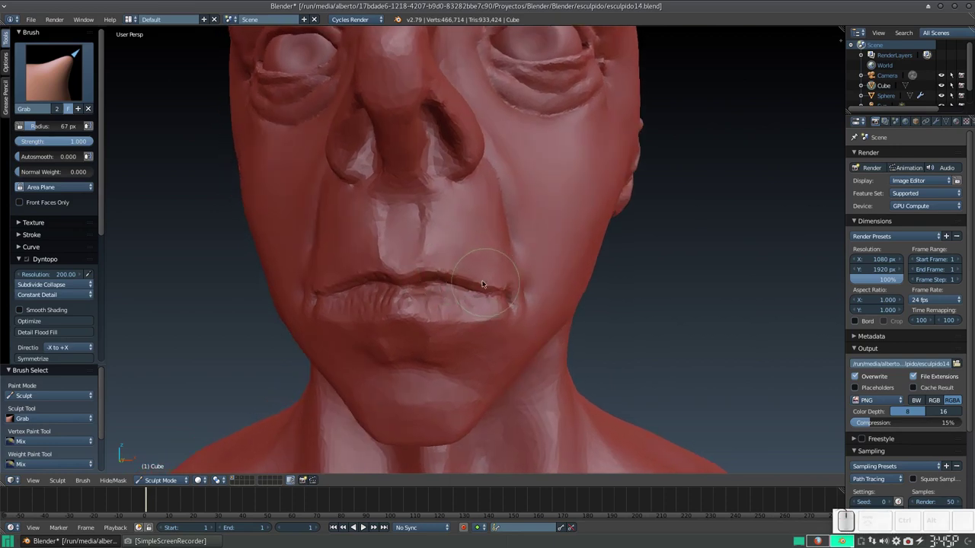
mouse_move(437, 274)
left_mouse_down()
mouse_move(423, 264)
mouse_move(488, 281)
mouse_move(479, 277)
left_mouse_up()
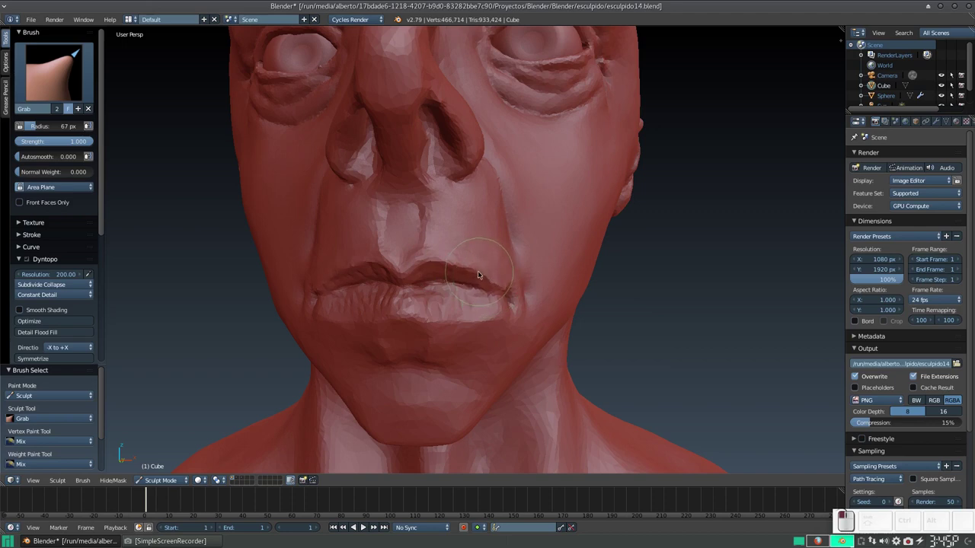
Resize Grab to 31 px and nudge the lip corner and upper-lip centre
key("f")
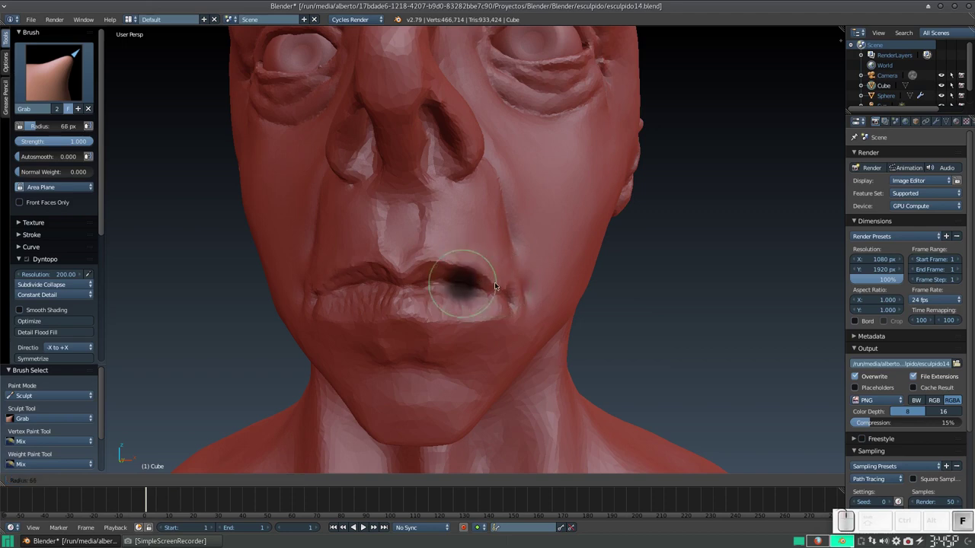
left_click(468, 285)
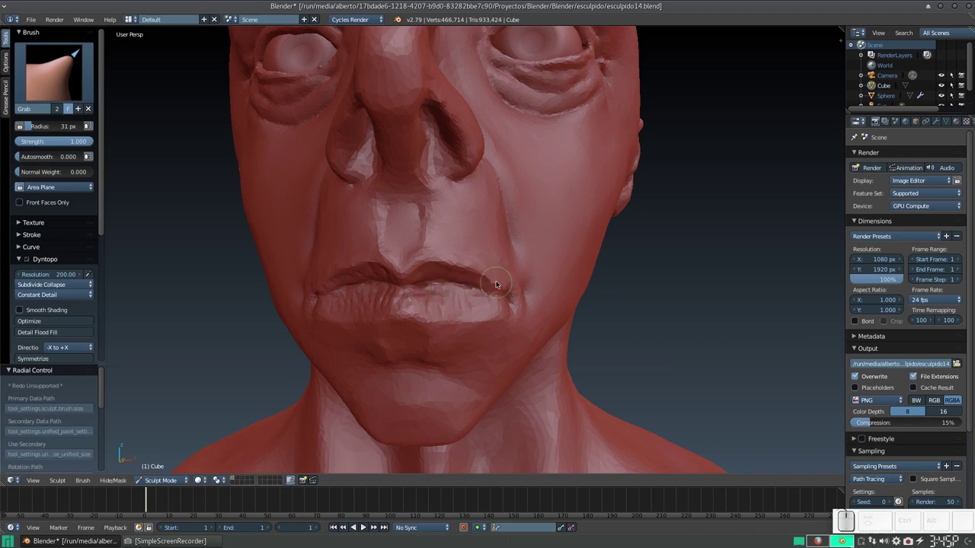
left_click_drag(497, 283, 503, 289)
left_click_drag(409, 266, 485, 277)
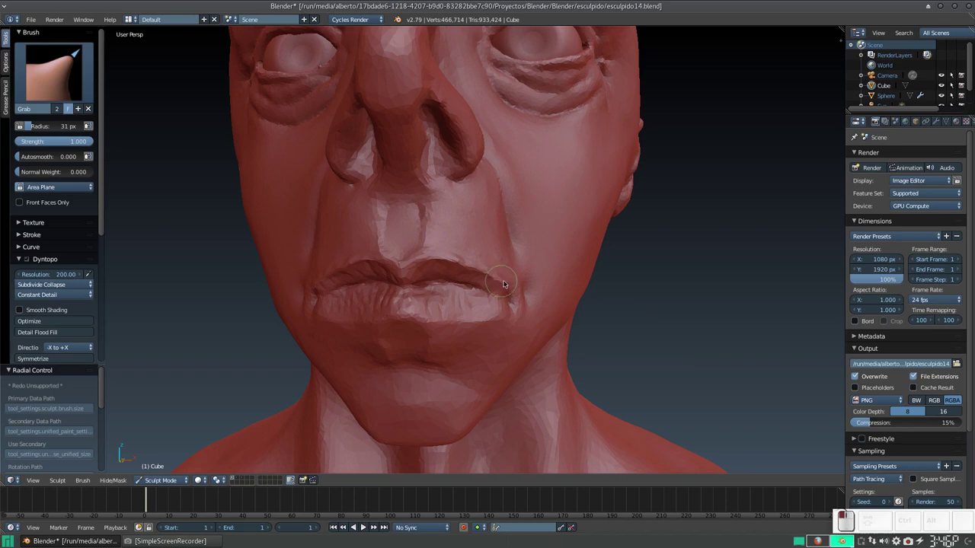
mouse_move(494, 287)
middle_mouse_down()
mouse_move(438, 273)
mouse_move(453, 271)
middle_mouse_up()
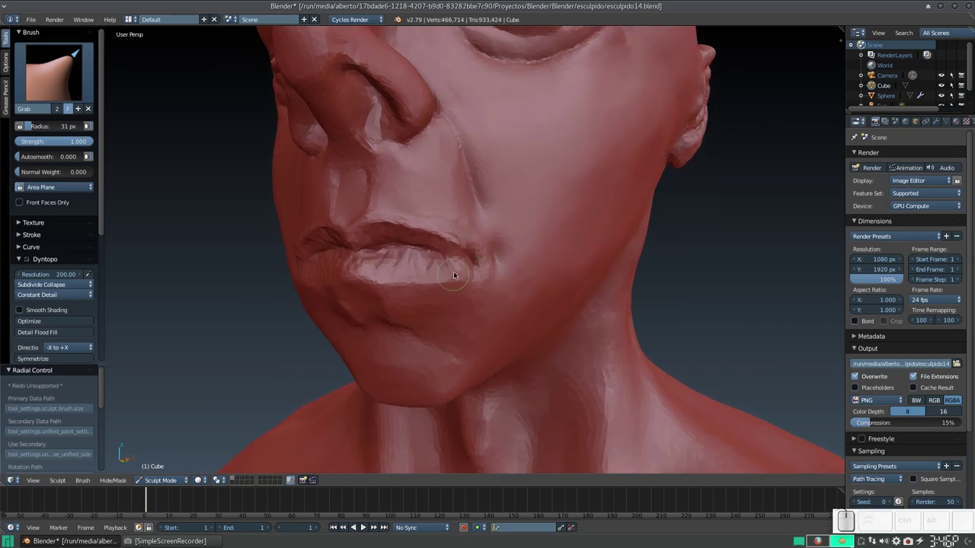
Crease the lower and upper lips with a 21 px Crease brush, then return to Smooth
key("s")
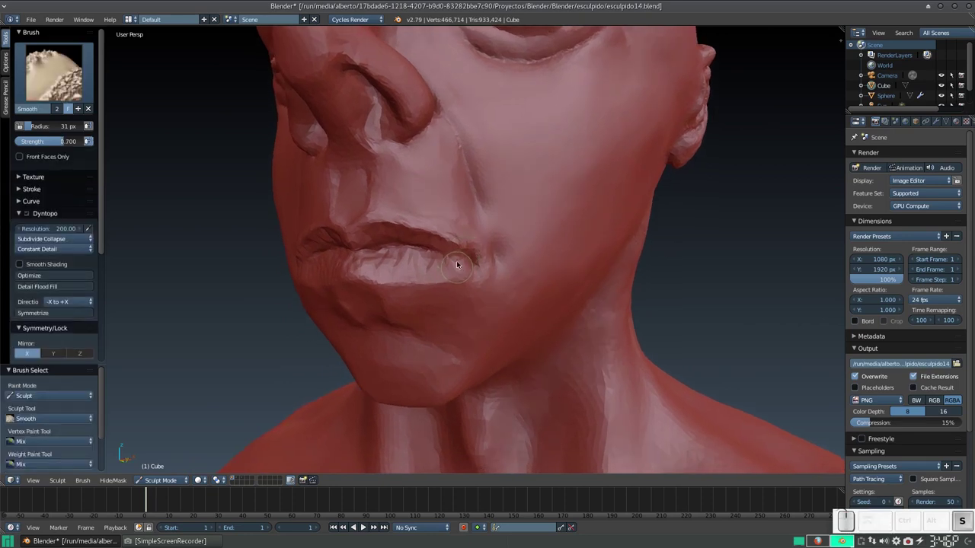
key("shift+c")
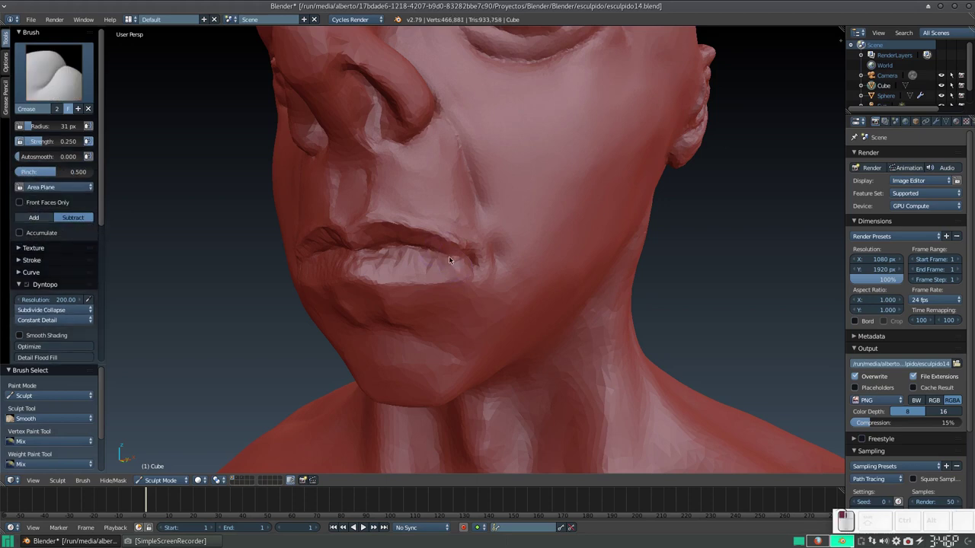
key("f")
left_click(438, 257)
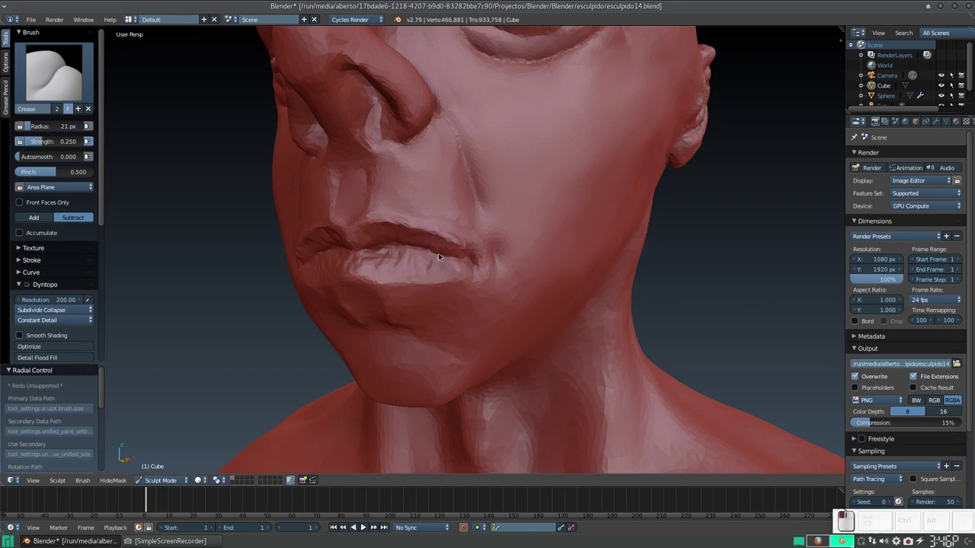
mouse_move(450, 259)
left_mouse_down()
mouse_move(458, 260)
mouse_move(383, 250)
left_mouse_up()
middle_click_drag(379, 245, 448, 241)
left_click_drag(448, 241, 481, 243)
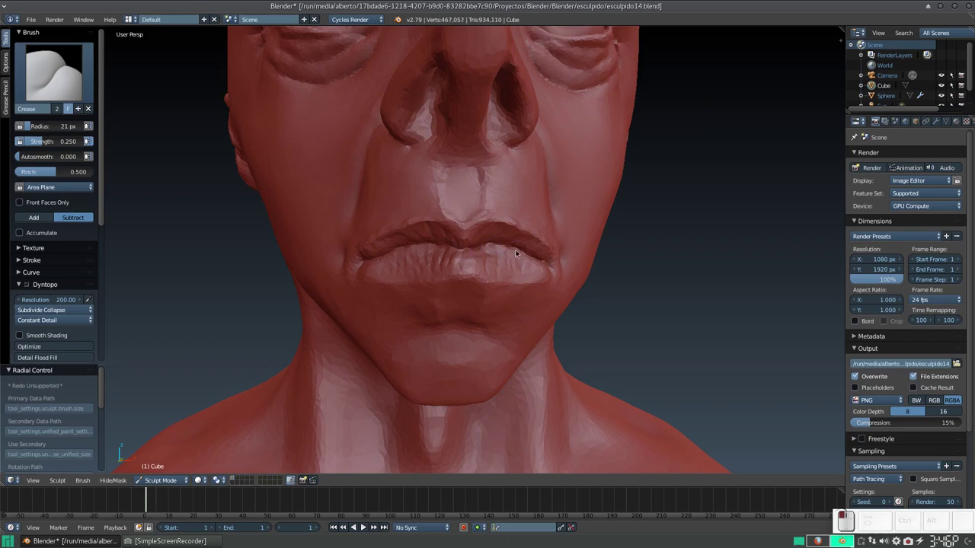
left_click_drag(516, 253, 506, 254)
mouse_move(507, 253)
middle_mouse_down()
mouse_move(447, 234)
mouse_move(426, 277)
mouse_move(440, 257)
mouse_move(436, 268)
mouse_move(459, 258)
middle_mouse_up()
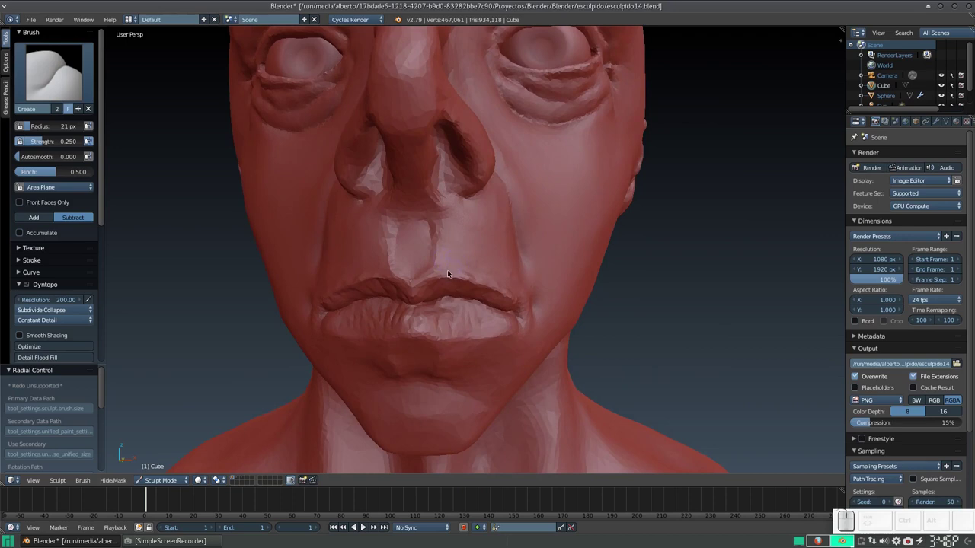
mouse_move(450, 262)
middle_mouse_down()
mouse_move(455, 272)
mouse_move(455, 256)
middle_mouse_up()
key("s")
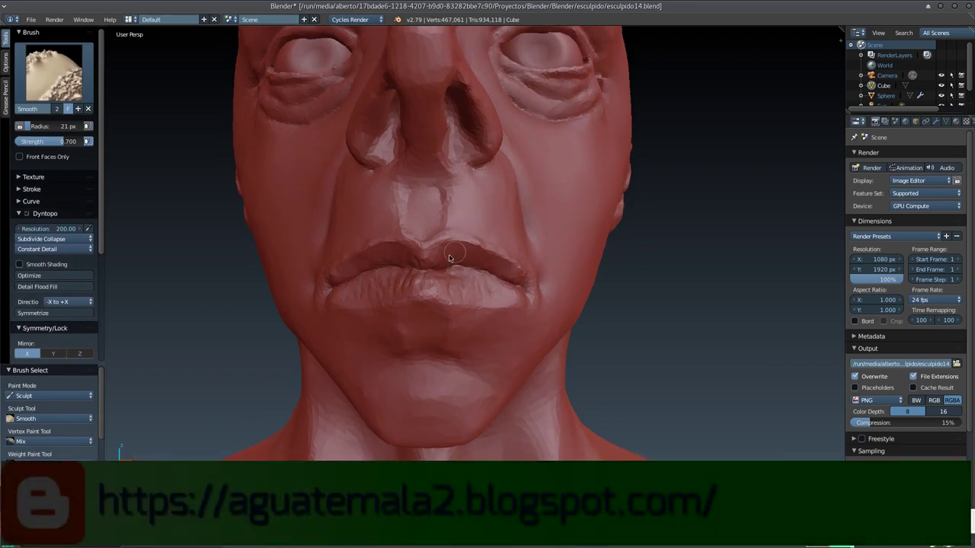
middle_click_drag(496, 266, 419, 288)
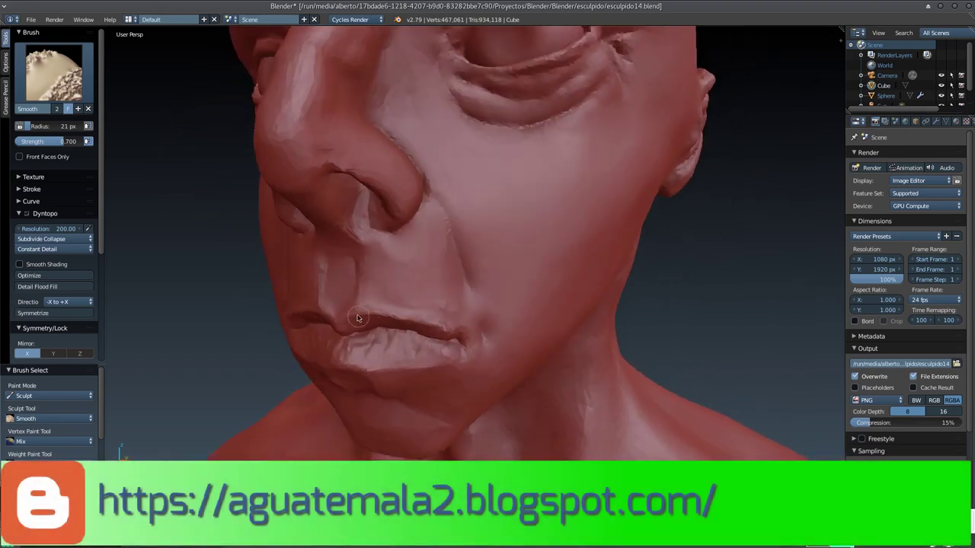
left_click_drag(338, 320, 430, 326)
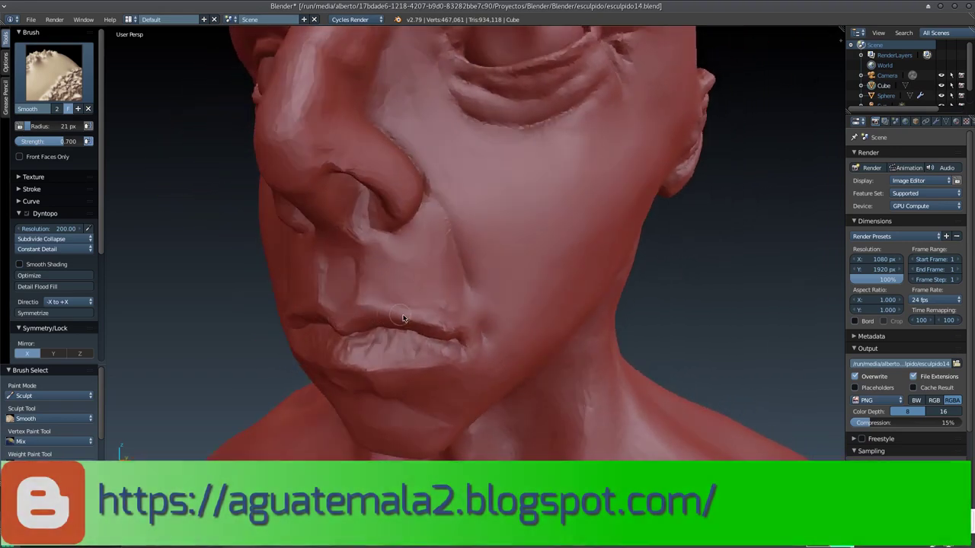
middle_click_drag(446, 328, 461, 278)
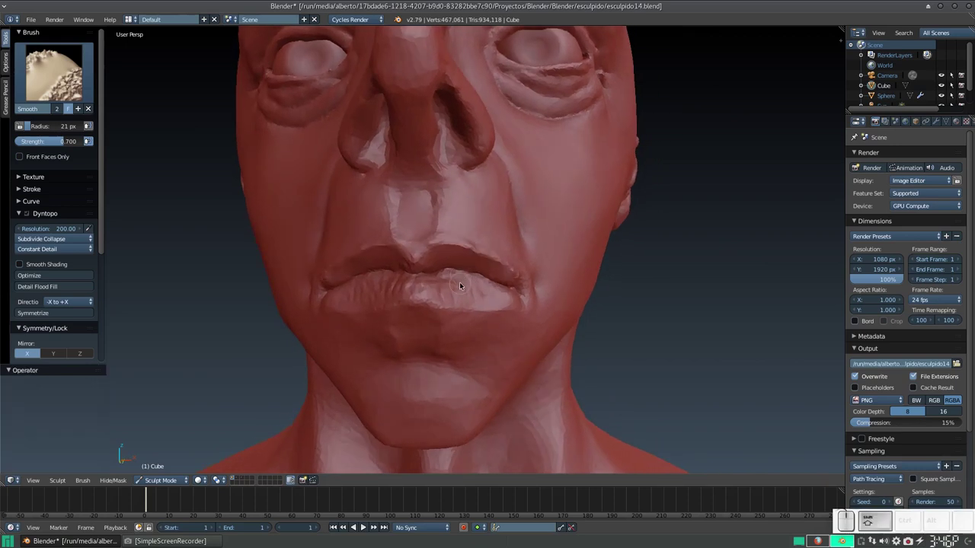
key("shift+f")
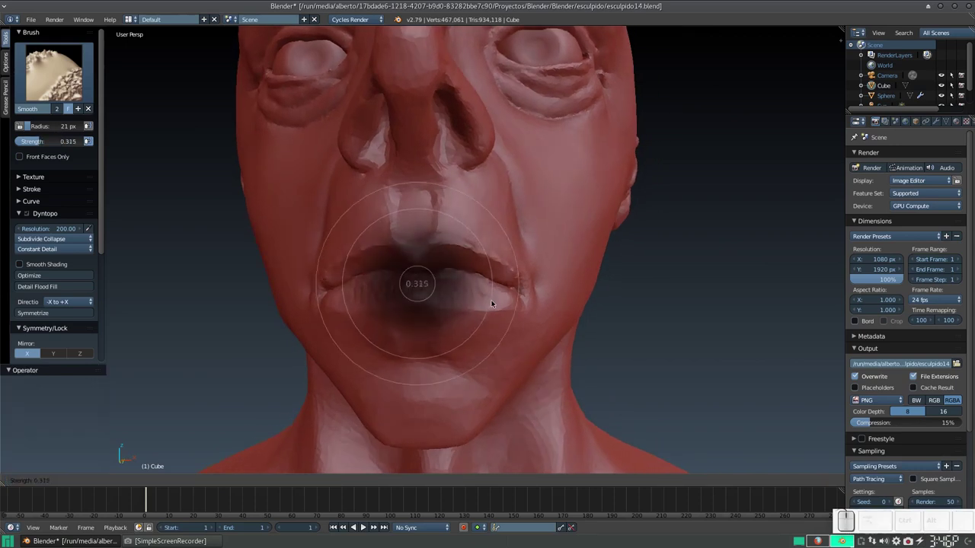
left_click(493, 297)
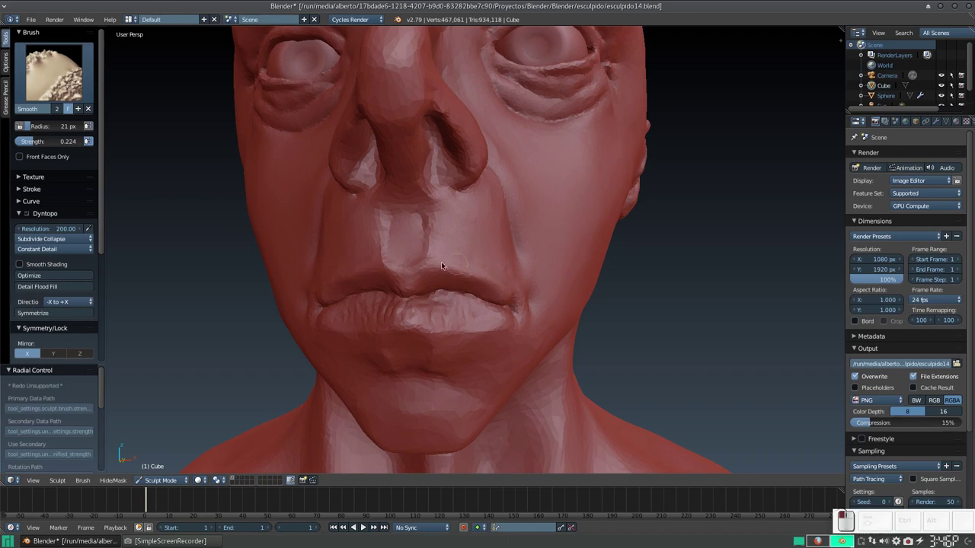
middle_click_drag(461, 272, 464, 237)
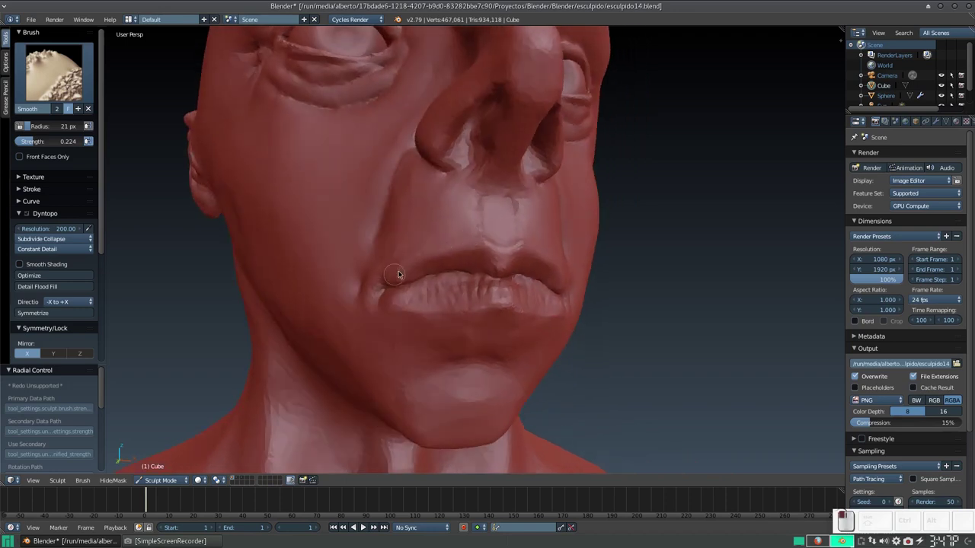
mouse_move(413, 268)
middle_mouse_down()
mouse_move(388, 259)
mouse_move(453, 303)
mouse_move(431, 317)
mouse_move(432, 280)
middle_mouse_up()
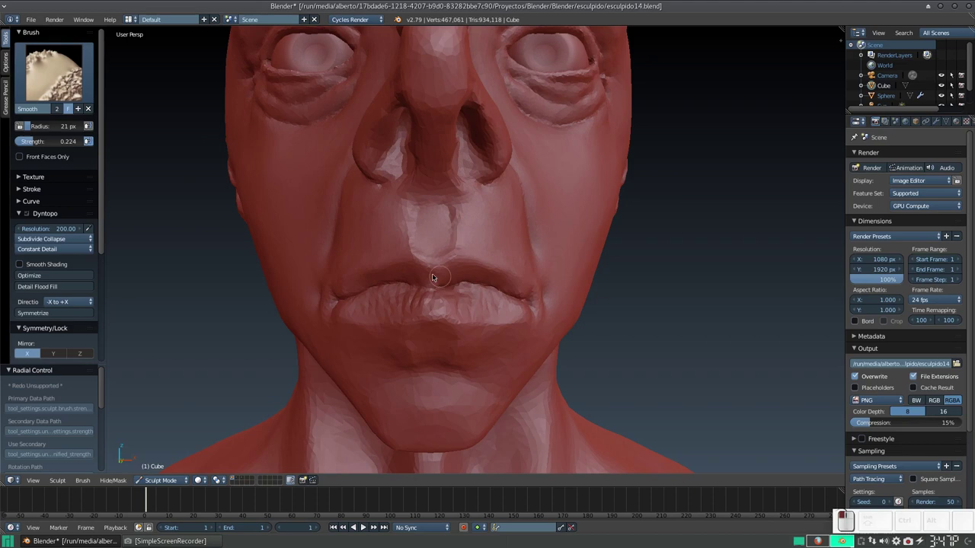
middle_click_drag(440, 258, 434, 248)
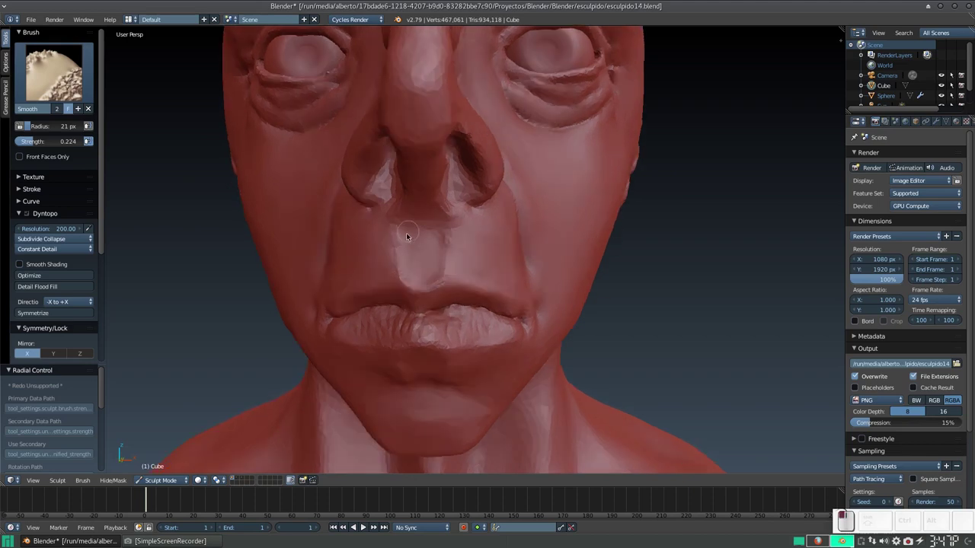
mouse_move(381, 269)
middle_mouse_down()
mouse_move(403, 267)
mouse_move(369, 273)
mouse_move(392, 252)
mouse_move(418, 267)
mouse_move(469, 271)
mouse_move(471, 251)
mouse_move(490, 248)
mouse_move(479, 265)
mouse_move(424, 266)
mouse_move(434, 257)
mouse_move(415, 235)
mouse_move(337, 237)
middle_mouse_up()
scroll(437, 255, "down", 3)
Frame the ear and build up its top rim with 32 px Clay Strips
mouse_move(469, 220)
middle_mouse_down()
mouse_move(467, 282)
mouse_move(528, 256)
mouse_move(520, 253)
middle_mouse_up()
scroll(520, 252, "up", 2)
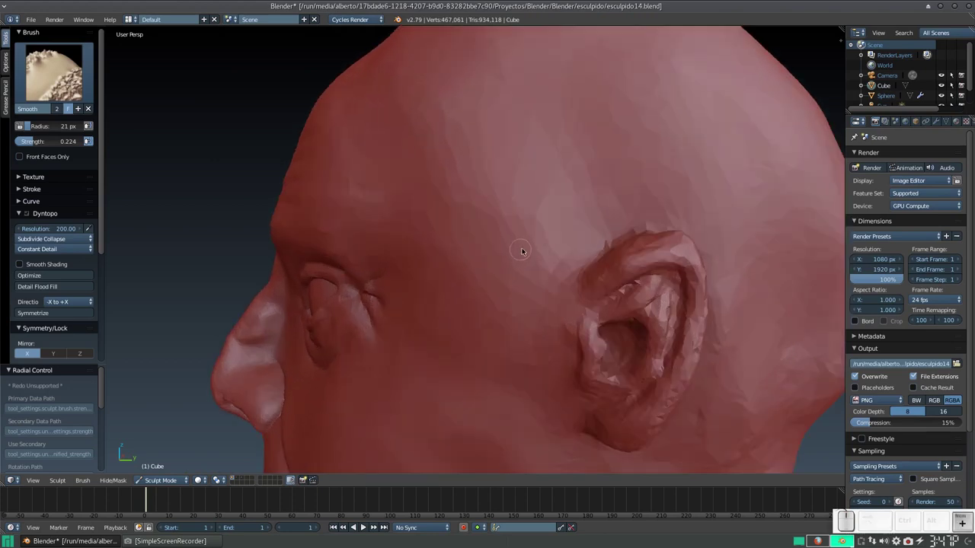
scroll(526, 251, "up", 2)
middle_click_drag(636, 283, 467, 178, "shift")
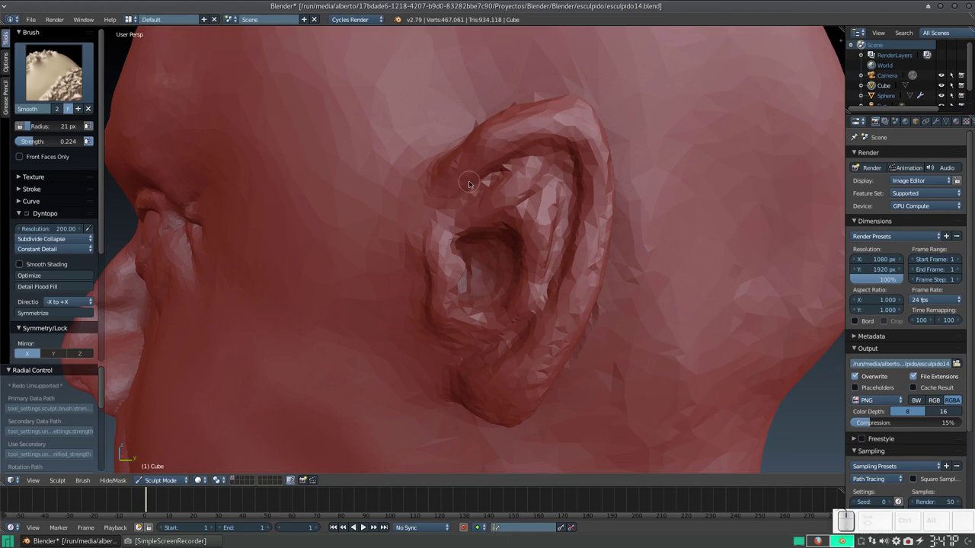
key("3")
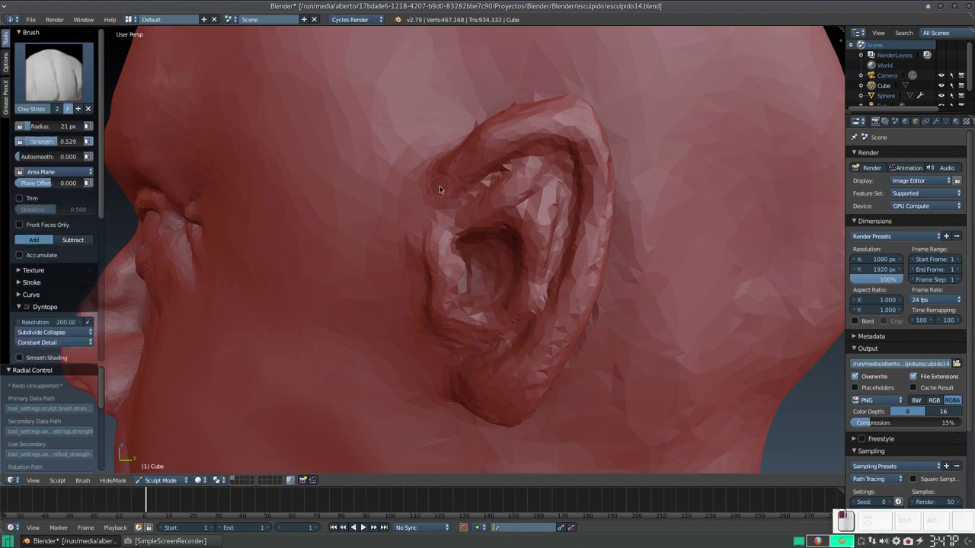
key("f")
left_click(457, 177)
left_click_drag(486, 147, 584, 120)
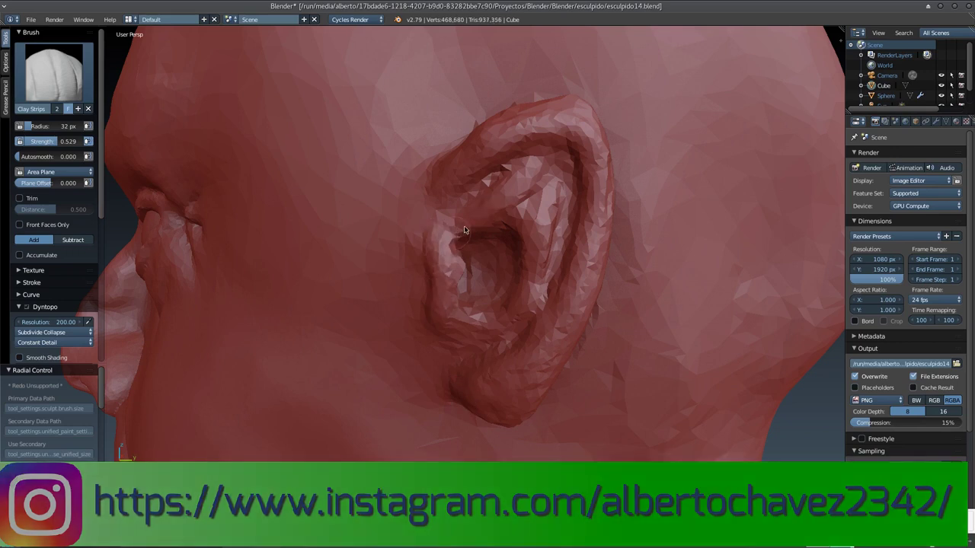
left_click_drag(531, 182, 495, 218)
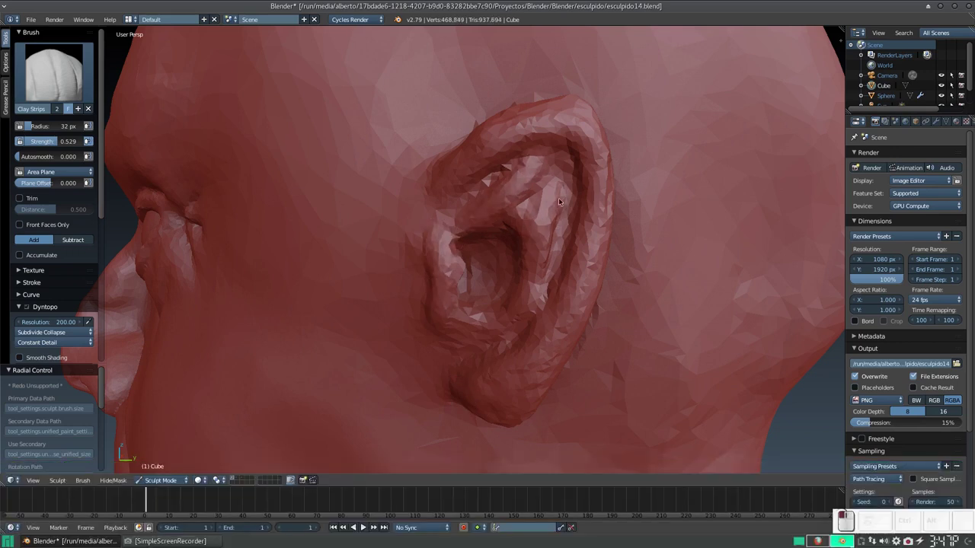
Carve a small recess inside the ear and add small clay strokes near it
mouse_move(487, 257)
middle_mouse_down()
mouse_move(464, 244)
mouse_move(312, 251)
mouse_move(335, 255)
middle_mouse_up()
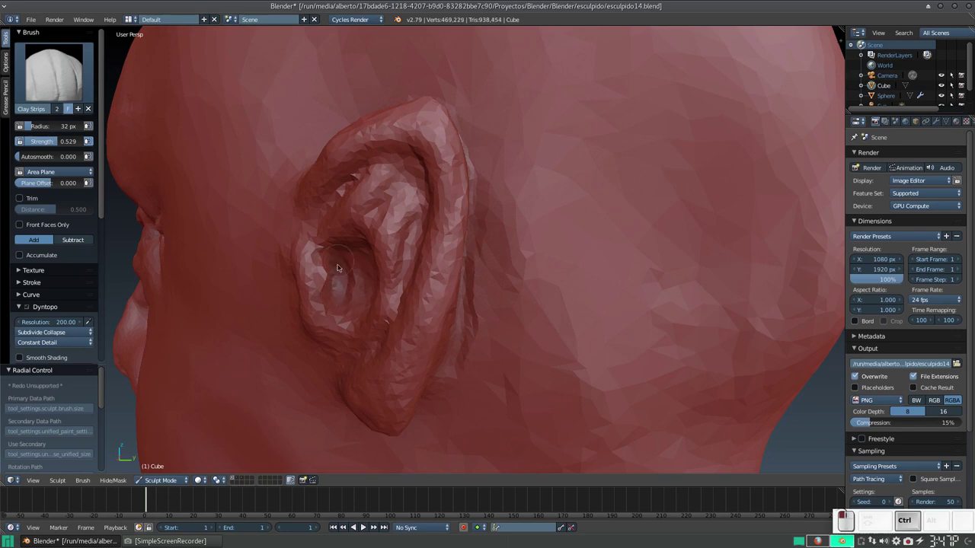
mouse_move(343, 257)
middle_mouse_down()
mouse_move(412, 247)
mouse_move(507, 278)
mouse_move(539, 256)
middle_mouse_up()
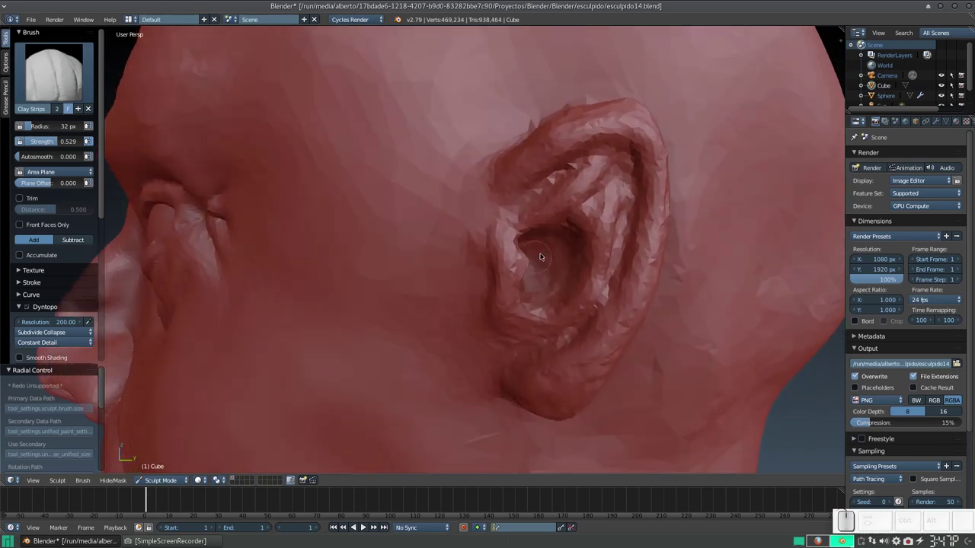
left_click_drag(555, 248, 553, 255, "ctrl")
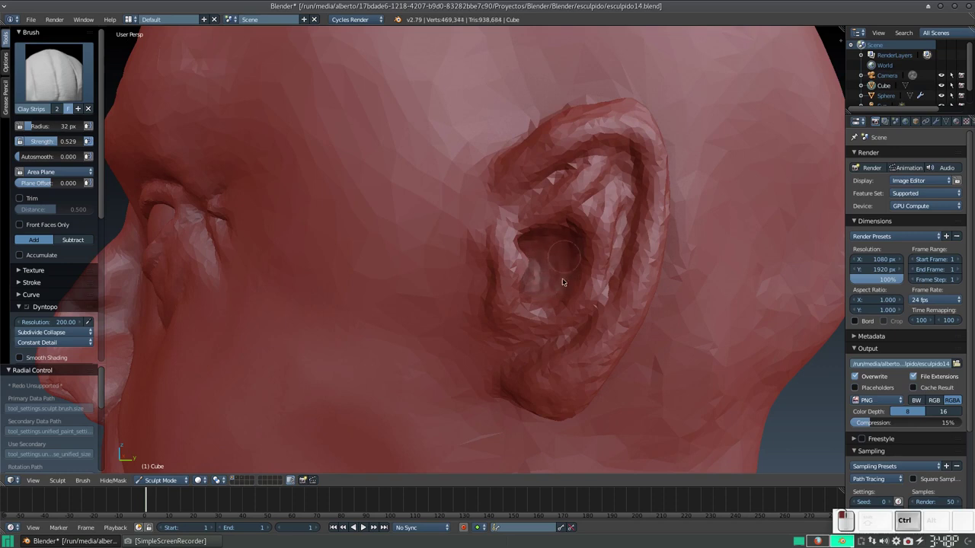
mouse_move(551, 239)
middle_mouse_down()
mouse_move(463, 242)
mouse_move(546, 272)
mouse_move(467, 235)
mouse_move(419, 296)
mouse_move(481, 252)
mouse_move(461, 283)
middle_mouse_up()
scroll(544, 243, "up", 4)
scroll(540, 234, "down", 3)
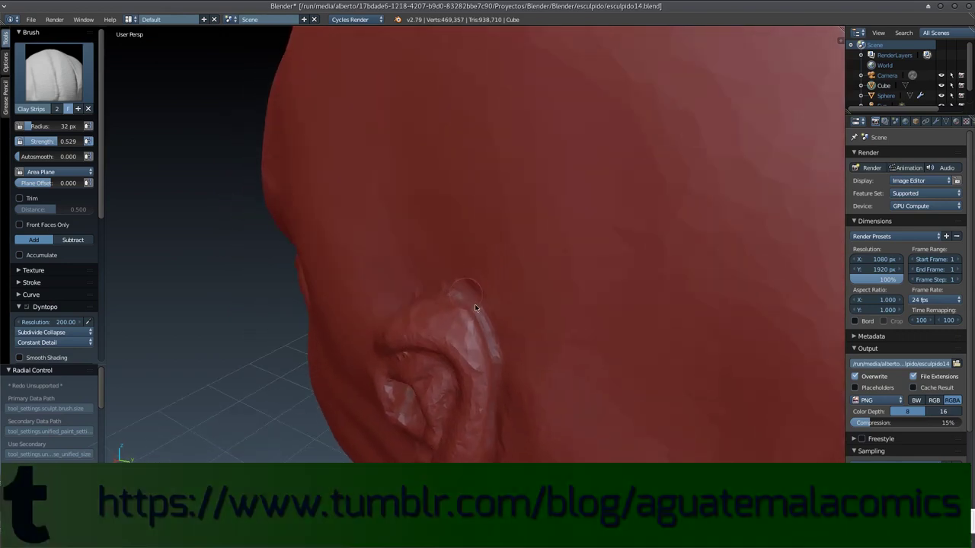
left_click_drag(468, 302, 469, 298)
middle_click_drag(469, 298, 534, 321)
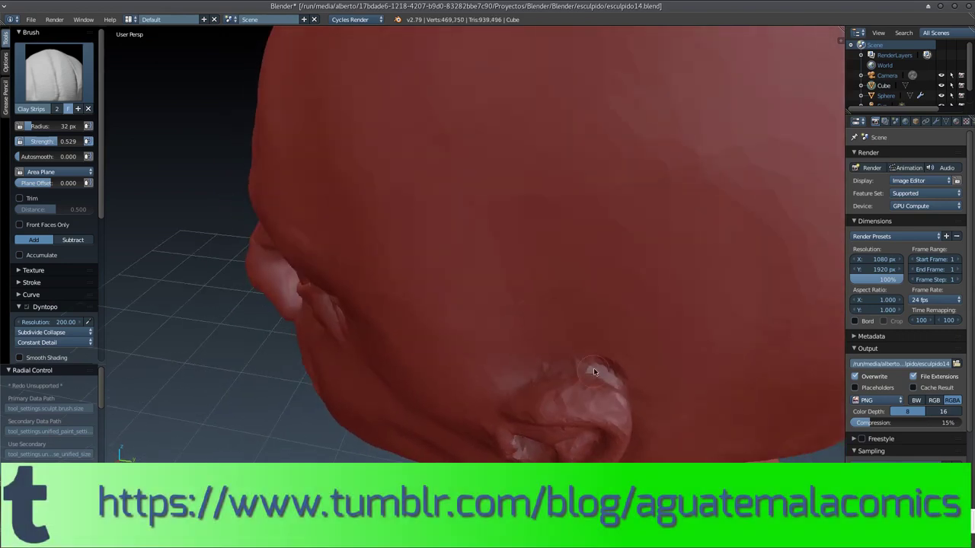
Add clay behind the ear and along its back edge, checking the head in profile
left_click_drag(609, 377, 578, 361)
mouse_move(578, 360)
middle_mouse_down()
mouse_move(474, 309)
mouse_move(507, 274)
middle_mouse_up()
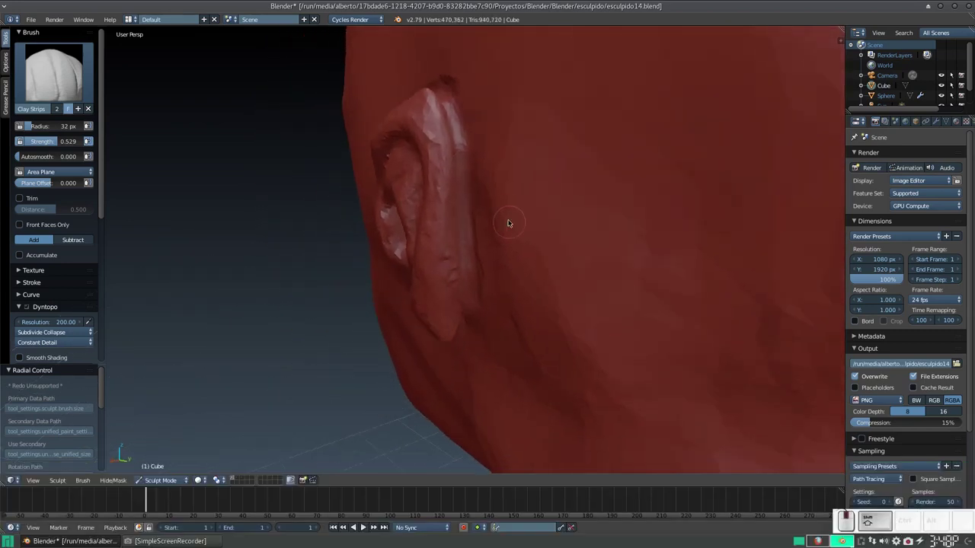
left_click_drag(457, 152, 450, 114)
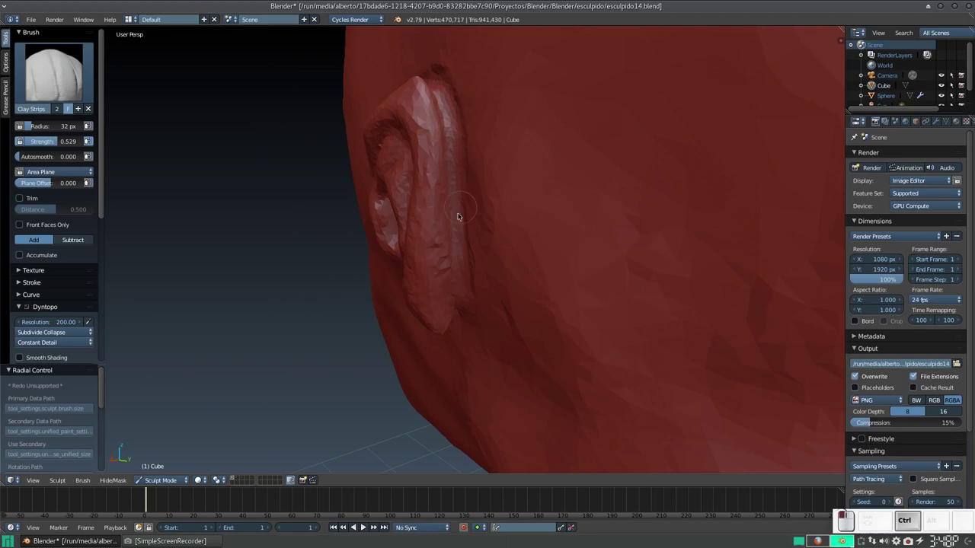
middle_click_drag(450, 231, 429, 137)
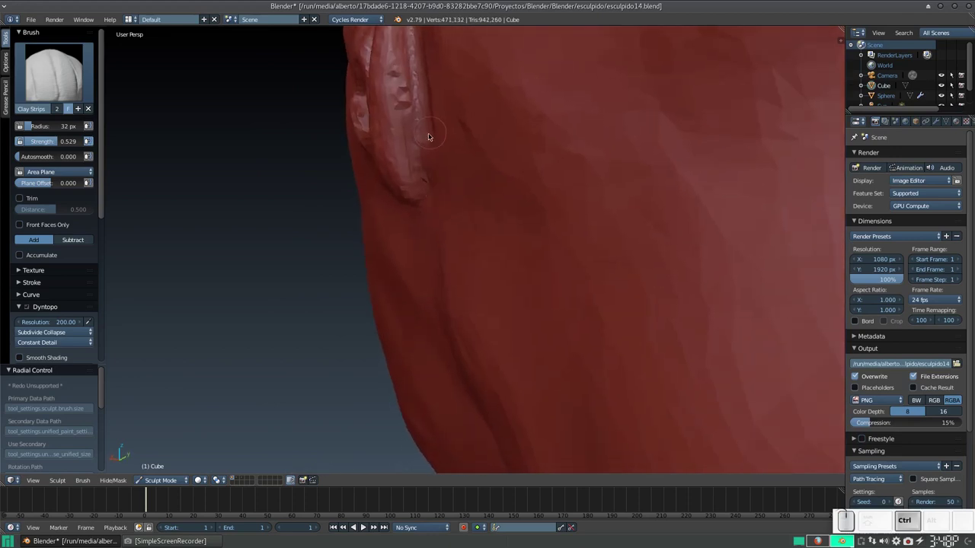
left_click_drag(429, 188, 428, 187)
middle_click_drag(429, 187, 428, 128)
left_click_drag(423, 101, 419, 141)
scroll(456, 168, "down", 5)
mouse_move(457, 168)
middle_mouse_down()
mouse_move(499, 212)
mouse_move(535, 220)
mouse_move(520, 231)
middle_mouse_up()
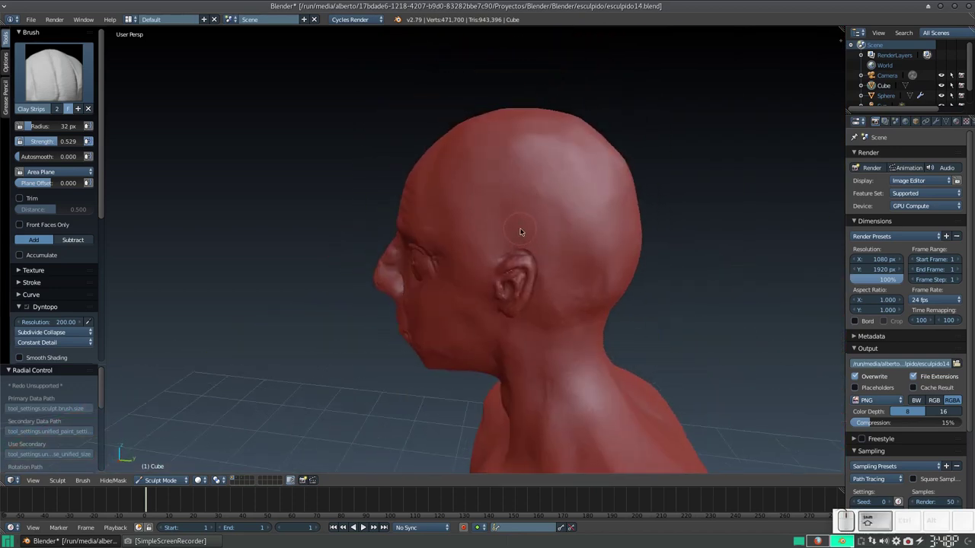
scroll(521, 230, "up", 4)
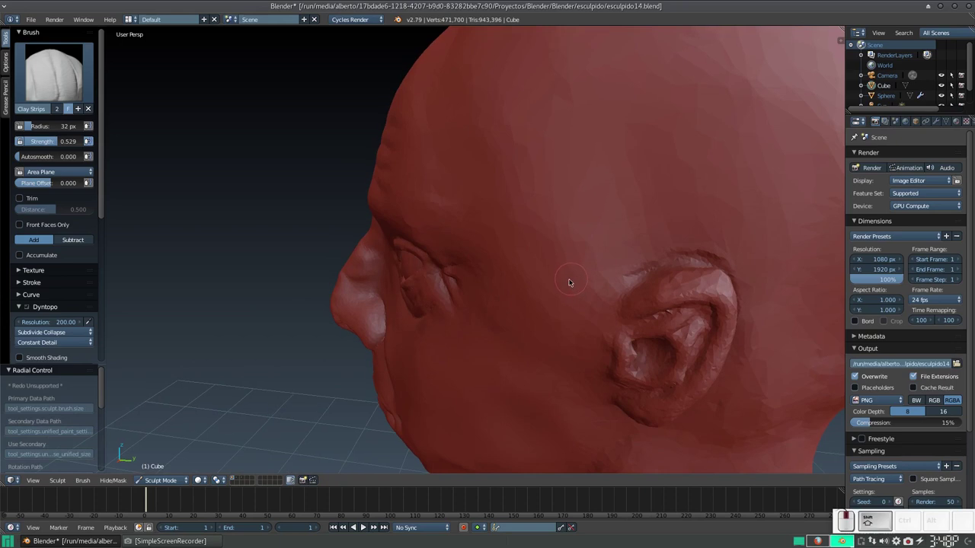
middle_click_drag(568, 283, 522, 247)
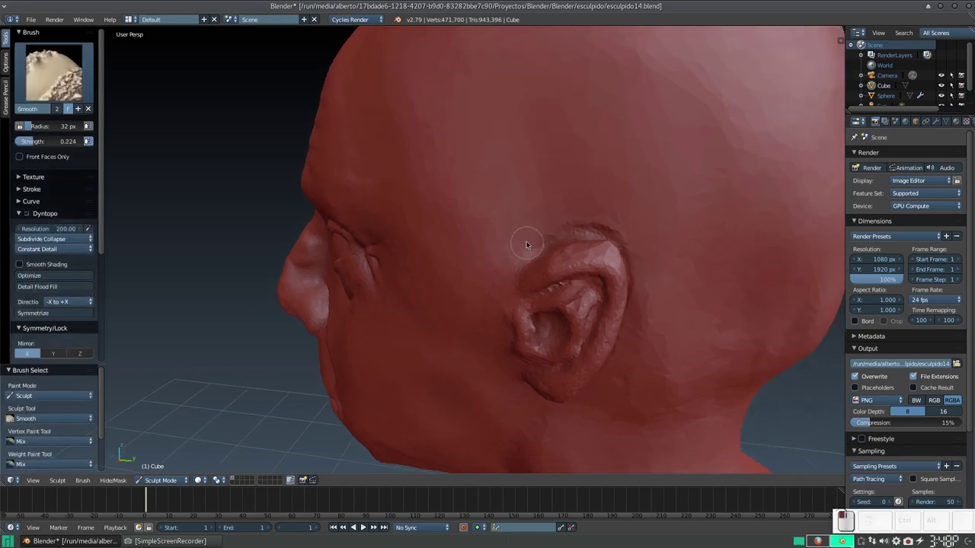
middle_click_drag(627, 233, 514, 213)
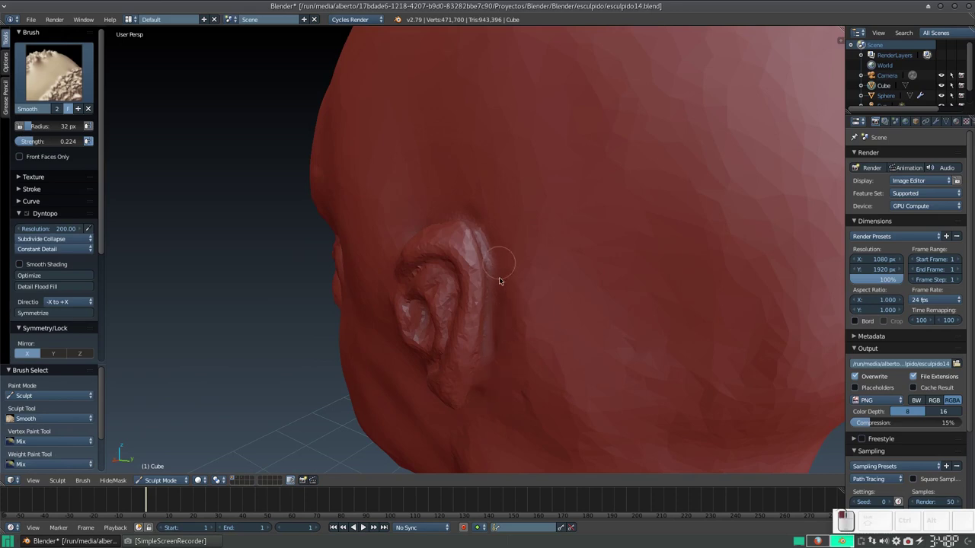
middle_click_drag(495, 263, 474, 294)
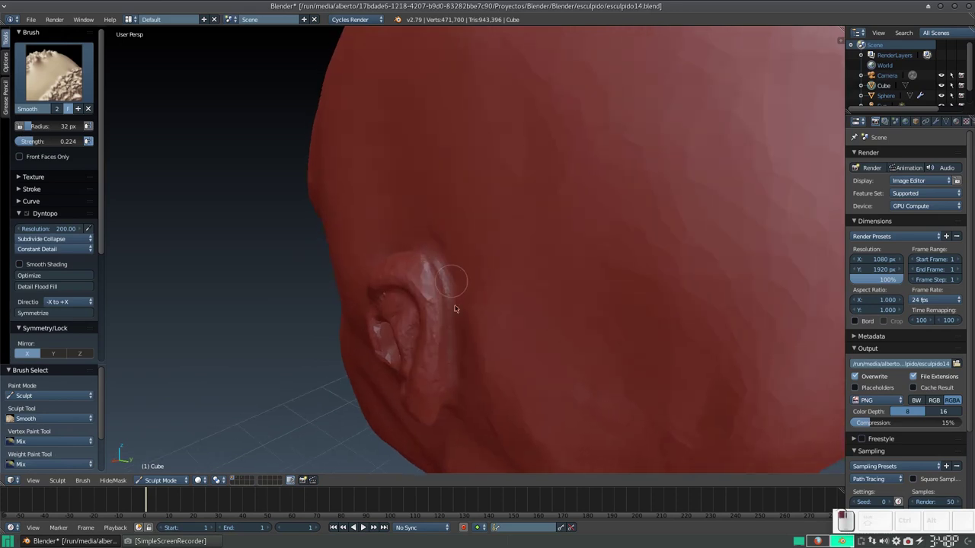
middle_click_drag(450, 310, 441, 247)
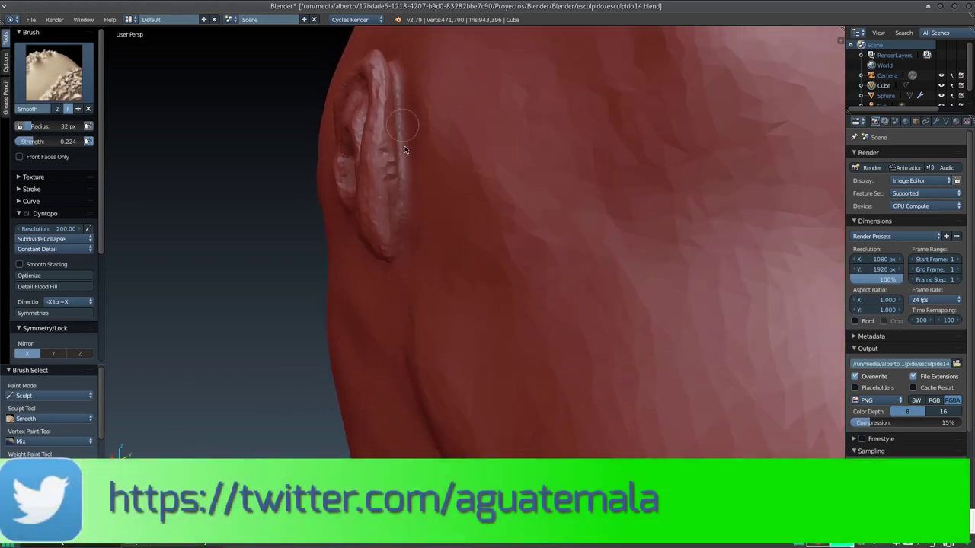
mouse_move(406, 157)
middle_mouse_down()
mouse_move(501, 272)
mouse_move(513, 252)
mouse_move(513, 274)
mouse_move(536, 218)
mouse_move(596, 230)
mouse_move(522, 249)
mouse_move(431, 249)
mouse_move(517, 230)
middle_mouse_up()
Smooth the lumpy surface across the back of the head with the Smooth brush
scroll(511, 236, "down", 3)
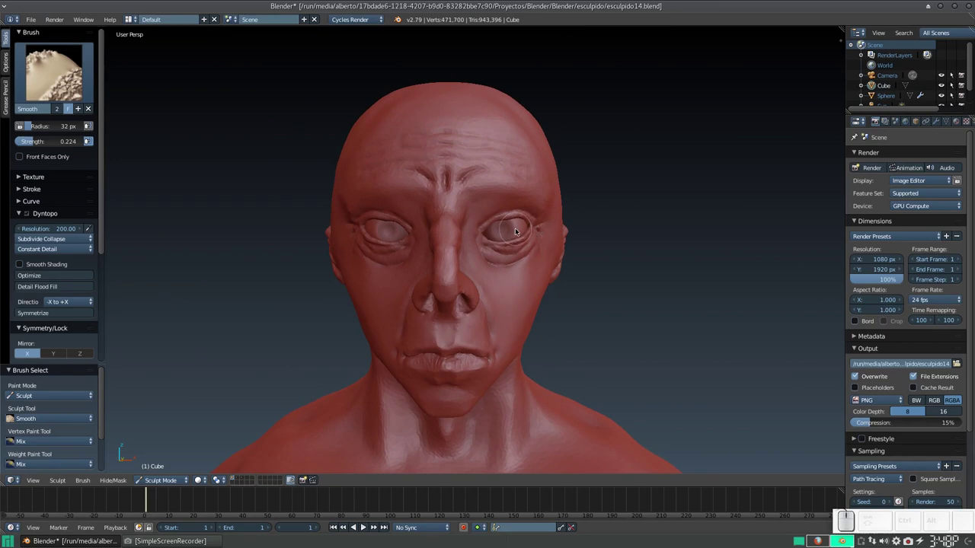
mouse_move(515, 232)
middle_mouse_down()
mouse_move(456, 230)
mouse_move(515, 227)
mouse_move(490, 236)
mouse_move(483, 218)
mouse_move(457, 261)
mouse_move(506, 241)
middle_mouse_up()
mouse_move(502, 170)
left_mouse_down()
mouse_move(531, 236)
mouse_move(481, 204)
left_mouse_up()
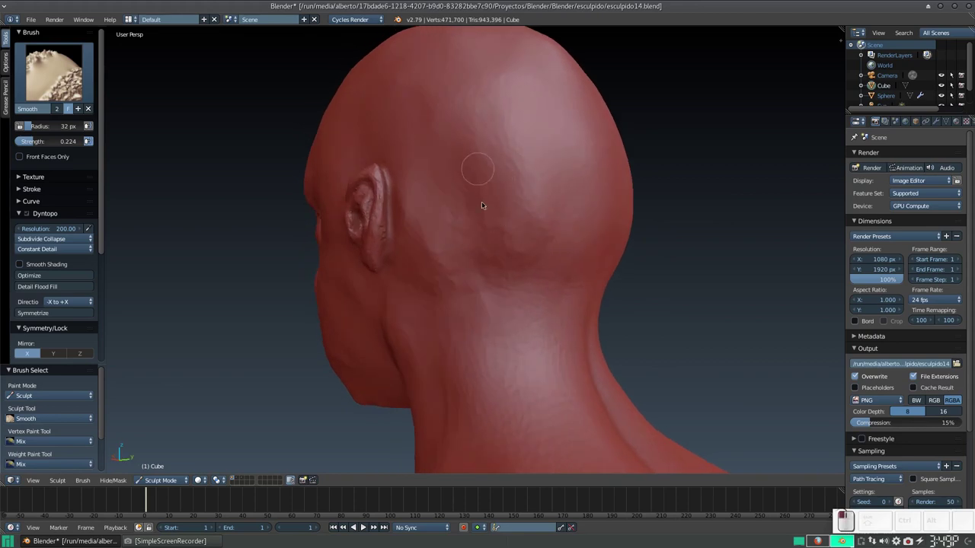
left_click_drag(408, 197, 504, 267)
mouse_move(562, 268)
left_mouse_down()
mouse_move(495, 267)
mouse_move(555, 234)
left_mouse_up()
middle_click_drag(521, 174, 551, 172)
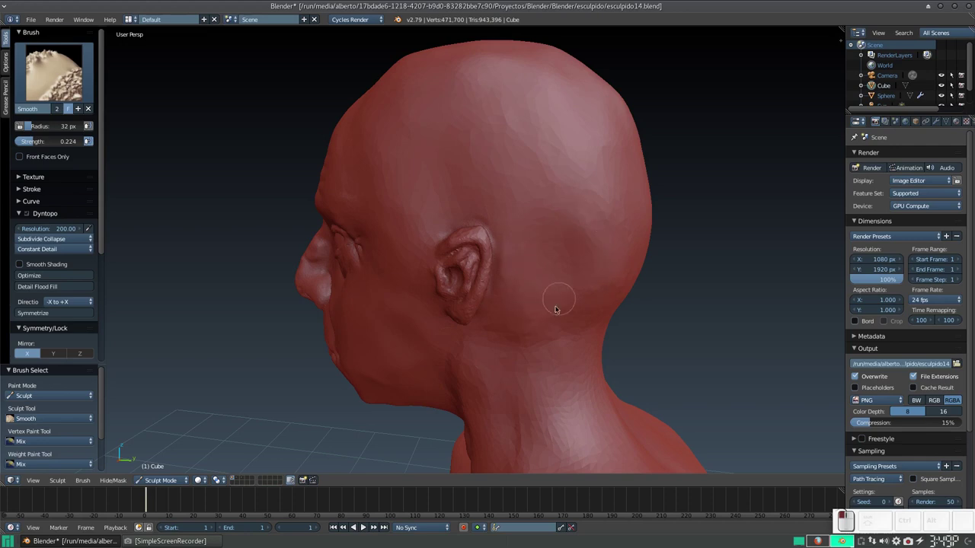
mouse_move(595, 271)
middle_mouse_down()
mouse_move(522, 196)
mouse_move(529, 248)
mouse_move(472, 250)
mouse_move(464, 172)
mouse_move(402, 215)
middle_mouse_up()
Raise the brush radius to 53 px and smooth the back of the head further
key("f")
left_click(400, 172)
mouse_move(415, 201)
left_mouse_down()
mouse_move(389, 252)
mouse_move(380, 176)
left_mouse_up()
mouse_move(468, 195)
middle_mouse_down()
mouse_move(414, 196)
mouse_move(565, 165)
mouse_move(572, 200)
middle_mouse_up()
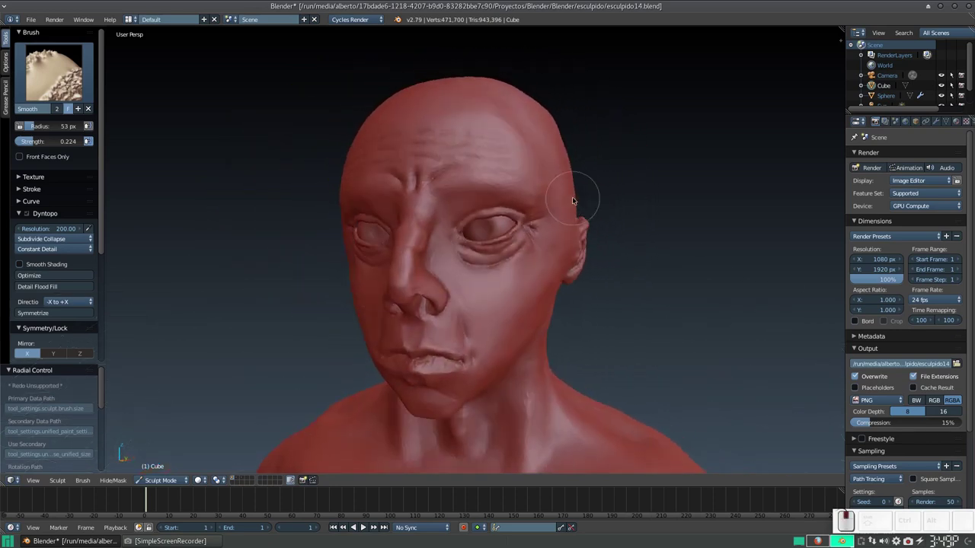
scroll(565, 200, "down", 1)
scroll(561, 211, "down", 3)
scroll(509, 301, "down", 2)
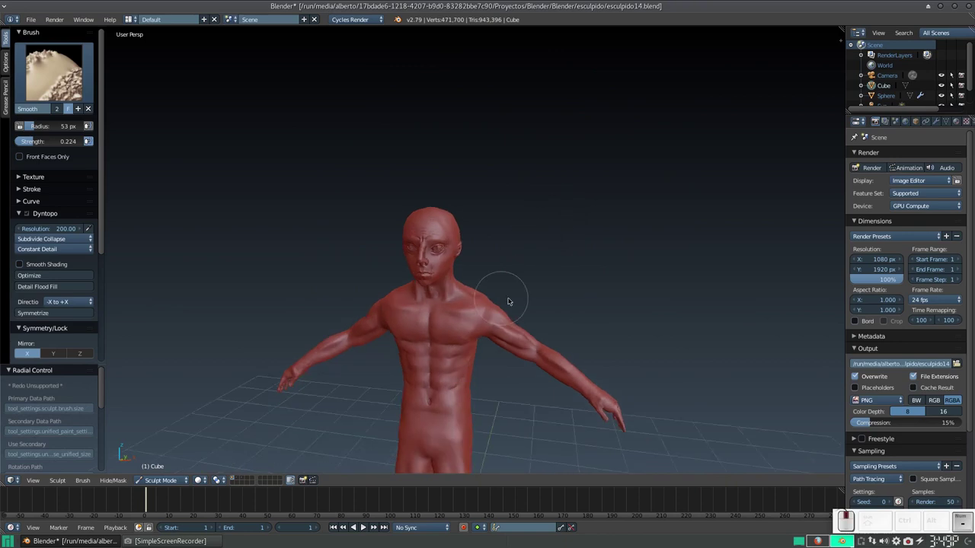
scroll(508, 302, "down", 2)
scroll(503, 293, "down", 1)
middle_click_drag(503, 293, 514, 288)
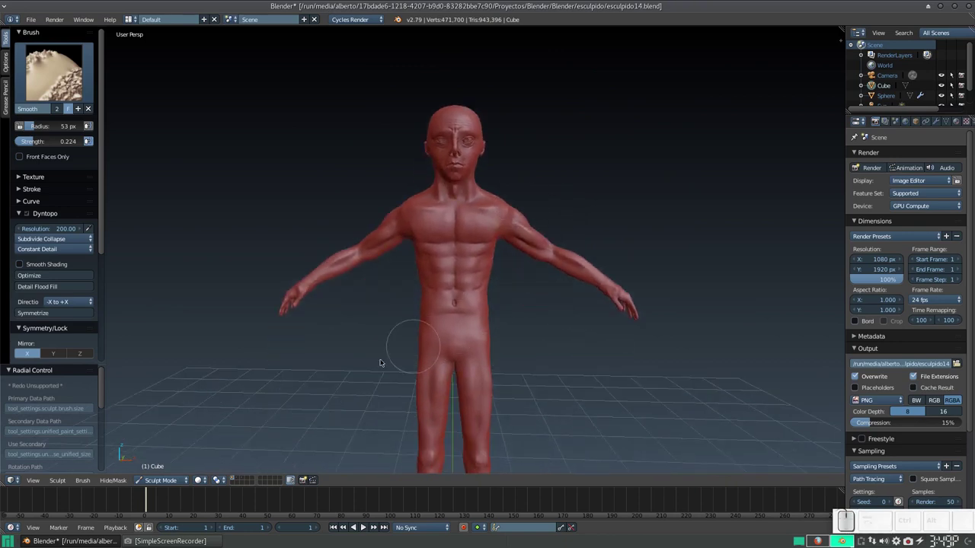